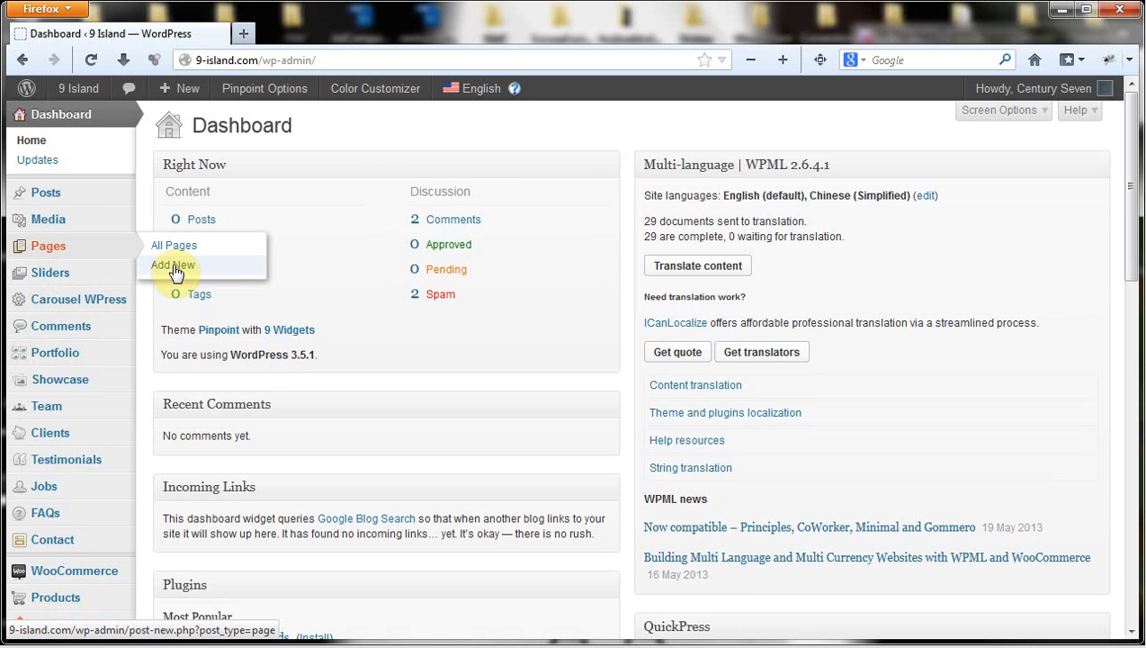
- Start a new page and check the Text mode of its content editor before returning to Visual mode
left_click(175, 265)
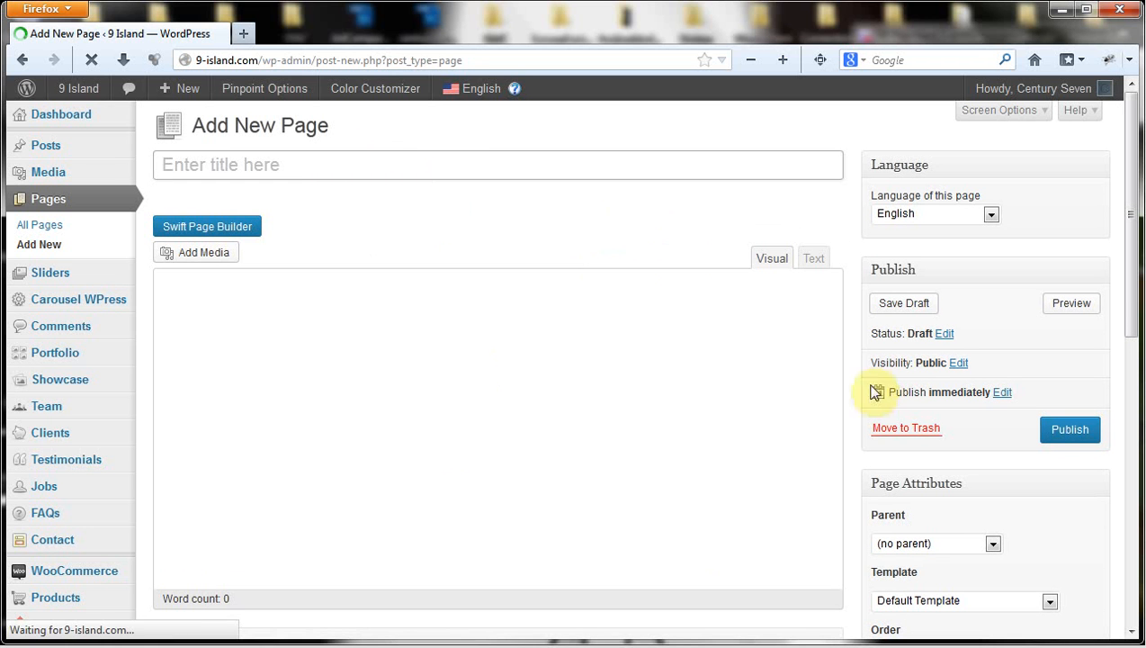
left_click(542, 389)
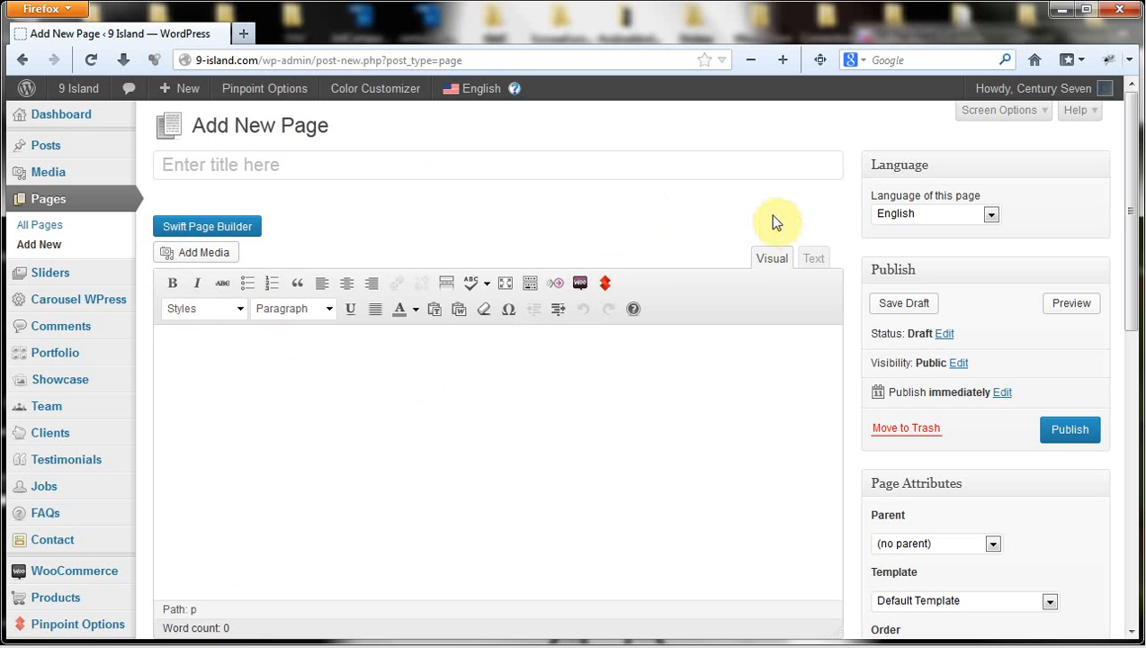
left_click(814, 259)
left_click(517, 401)
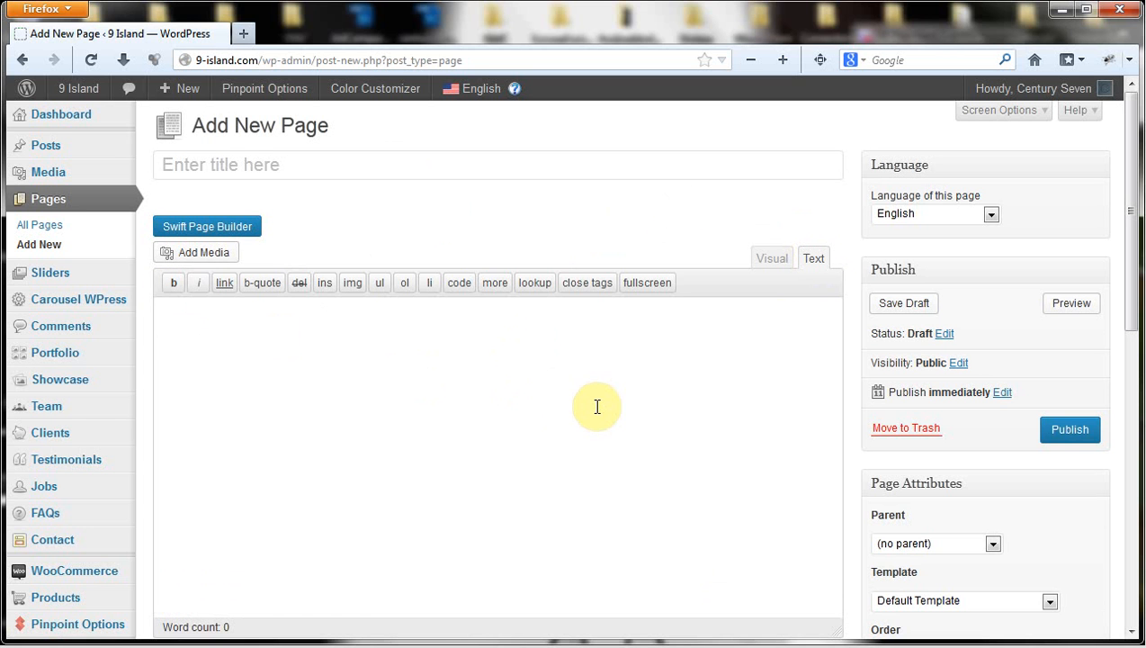
left_click(772, 259)
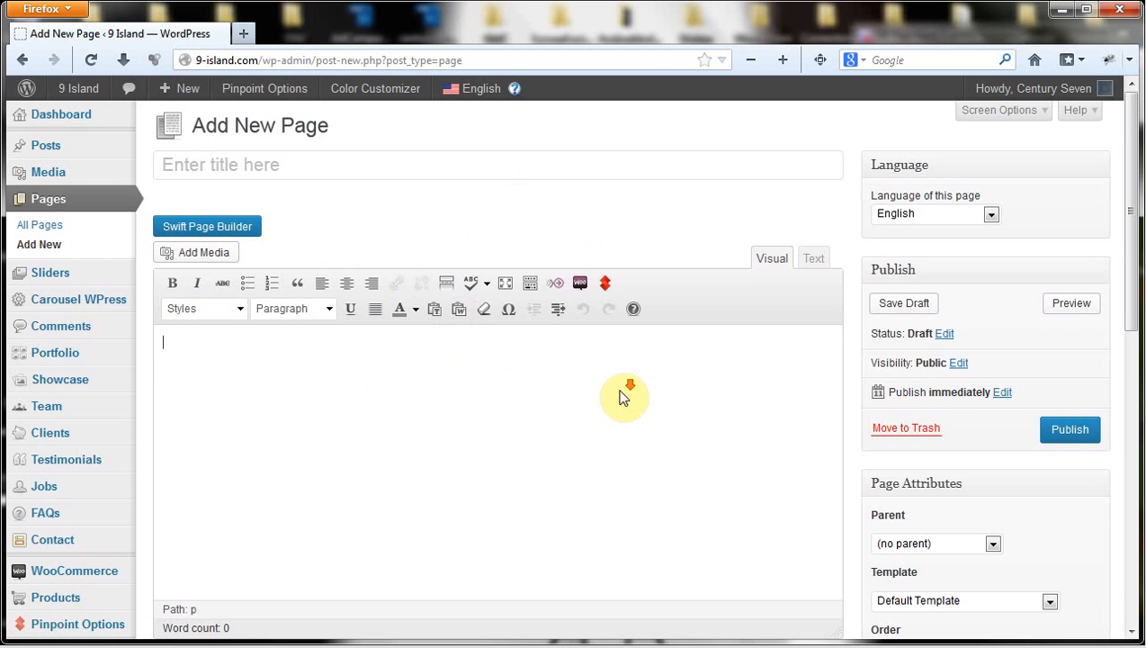
- Switch the new page from the classic editor to the Swift Page Builder
scroll(621, 397, "down", 2)
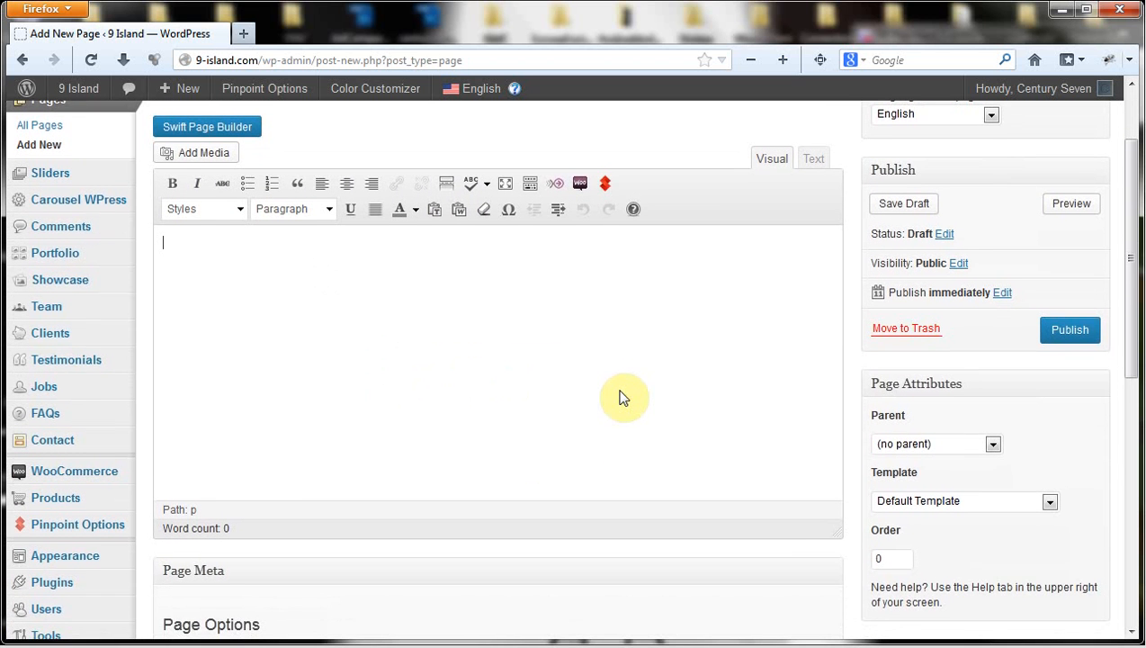
scroll(622, 397, "up", 1)
scroll(622, 396, "up", 2)
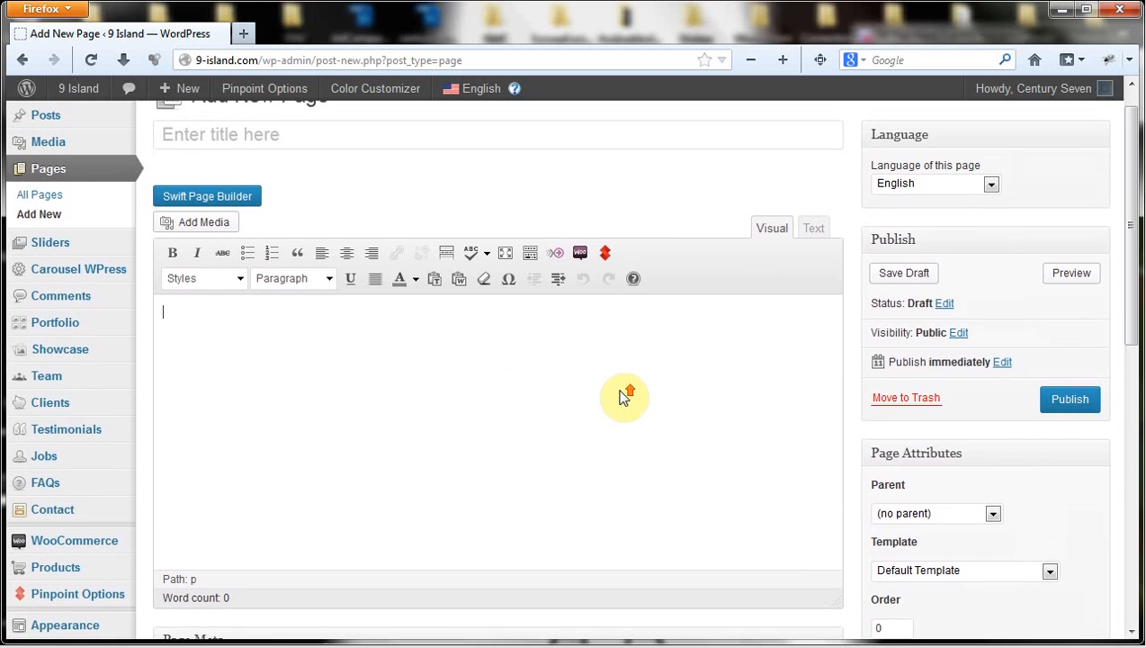
scroll(622, 397, "up", 1)
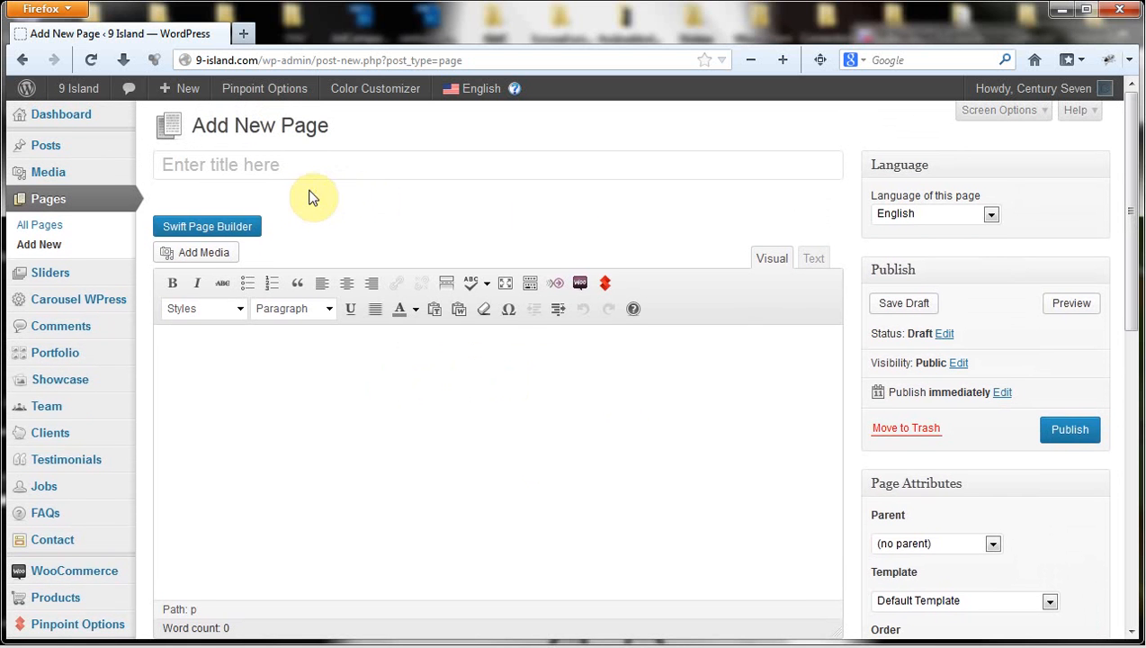
left_click(215, 226)
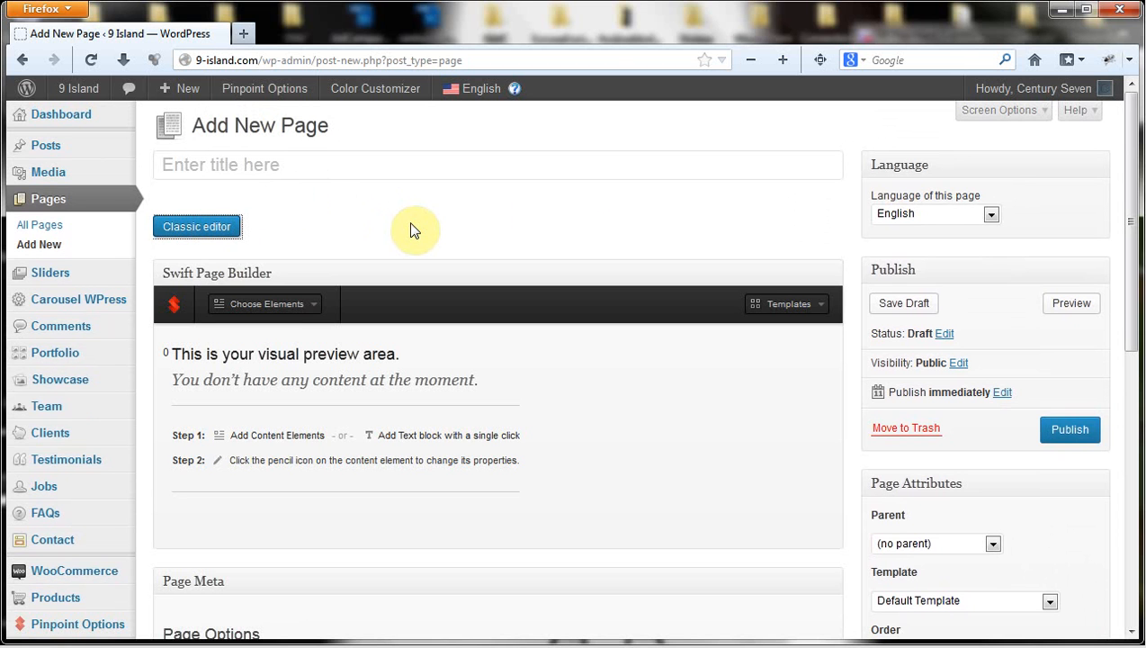
- Title the new page "Test Page 1"
left_click(420, 156)
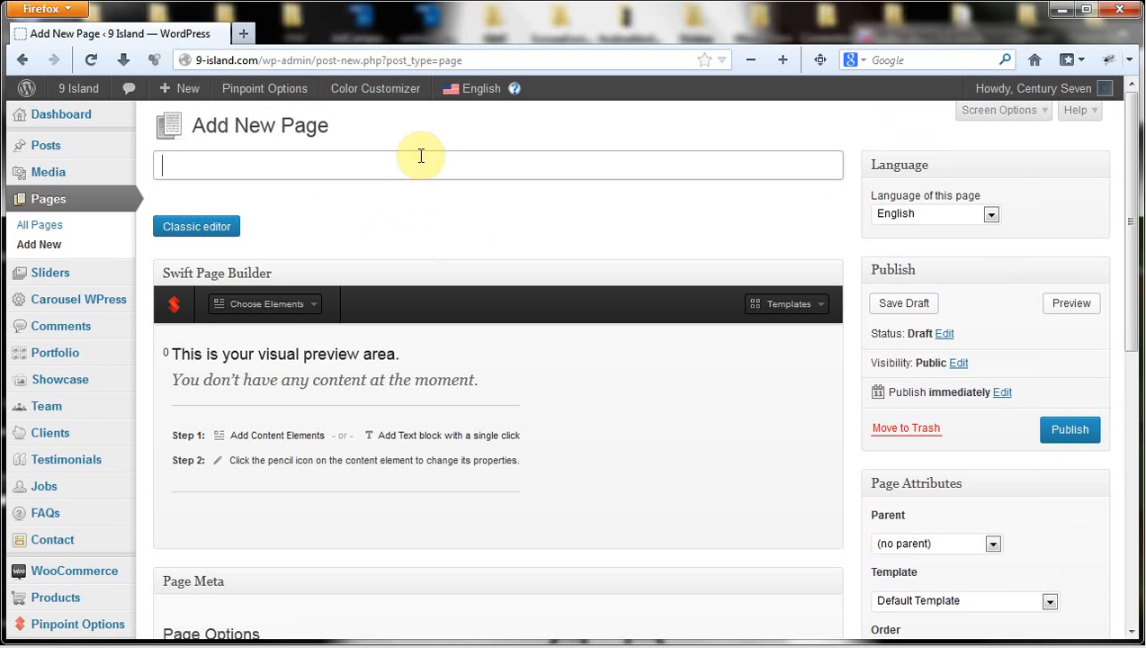
type("Test page 1")
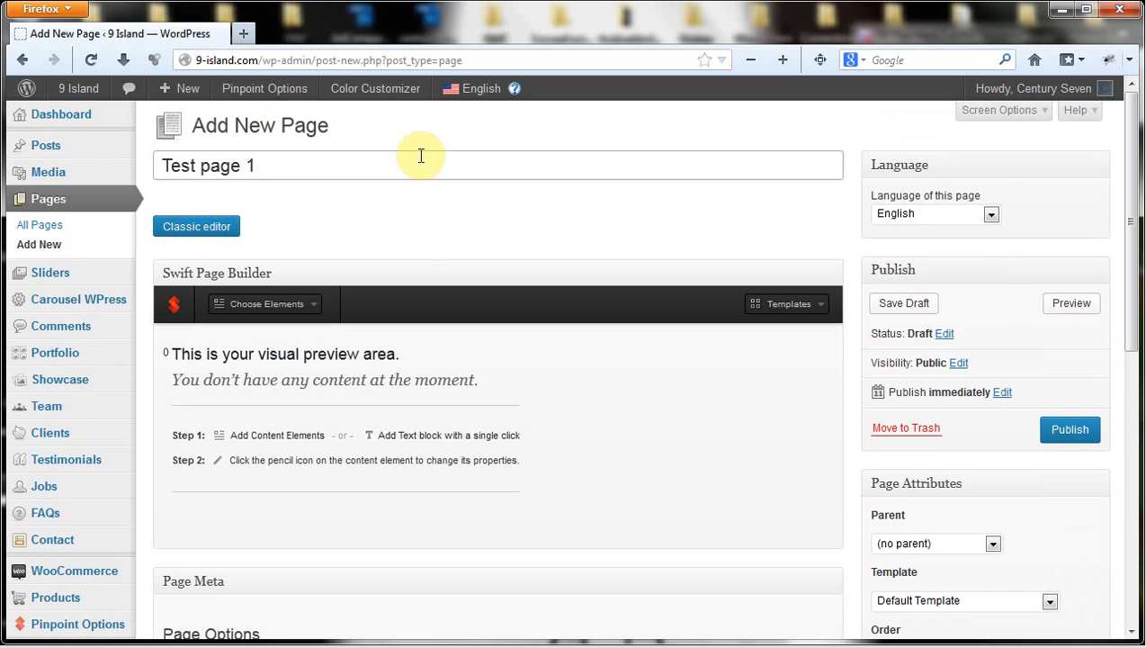
left_click(206, 165)
key("BackSpace")
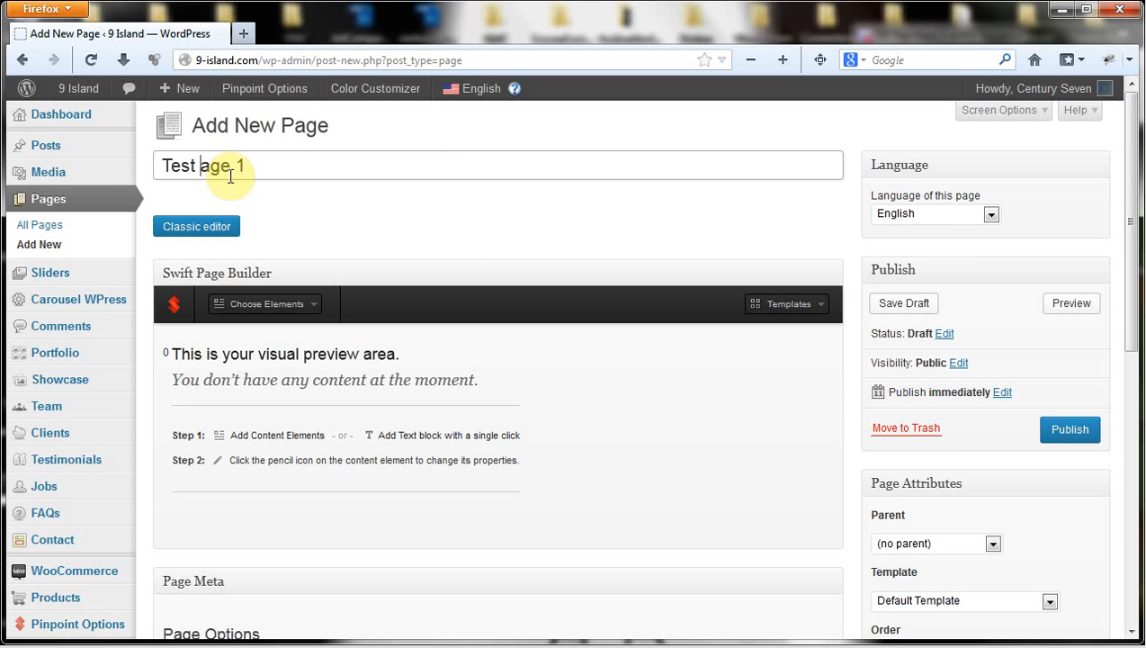
type("P")
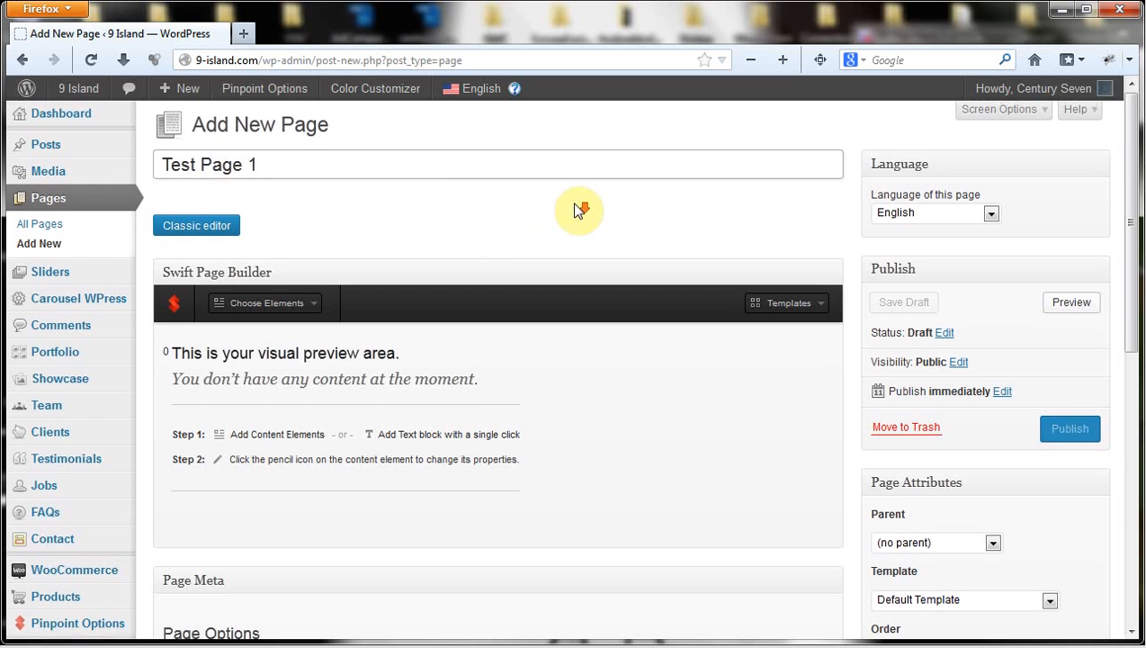
- Look through the available page builder elements and add a Text block to the page
scroll(580, 205, "down", 1)
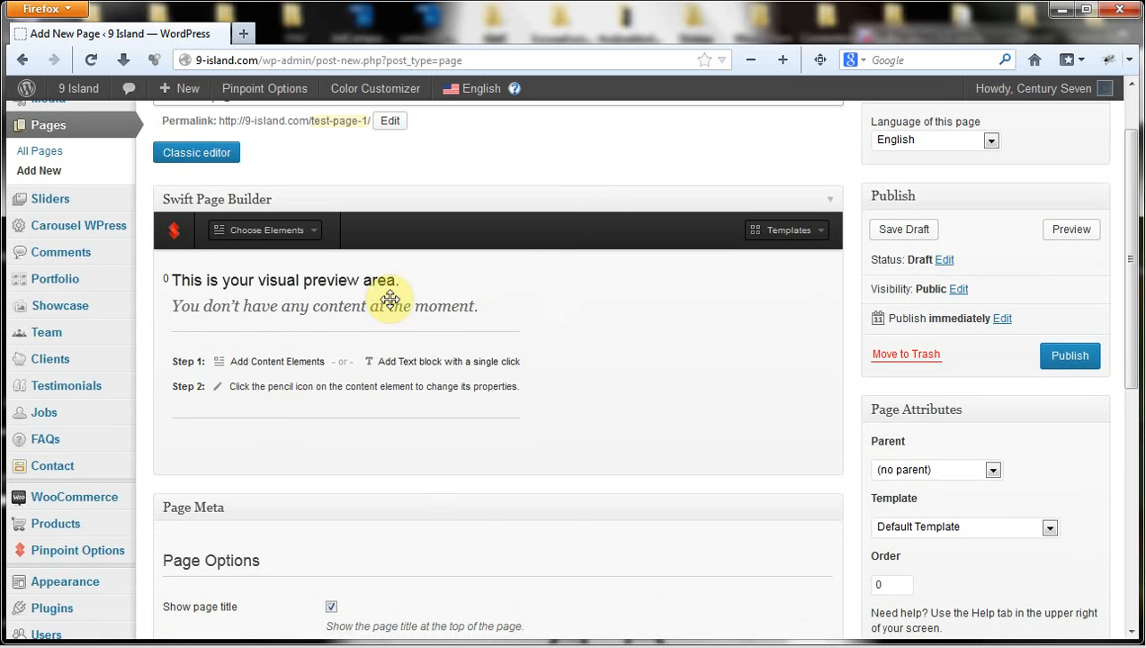
left_click(315, 234)
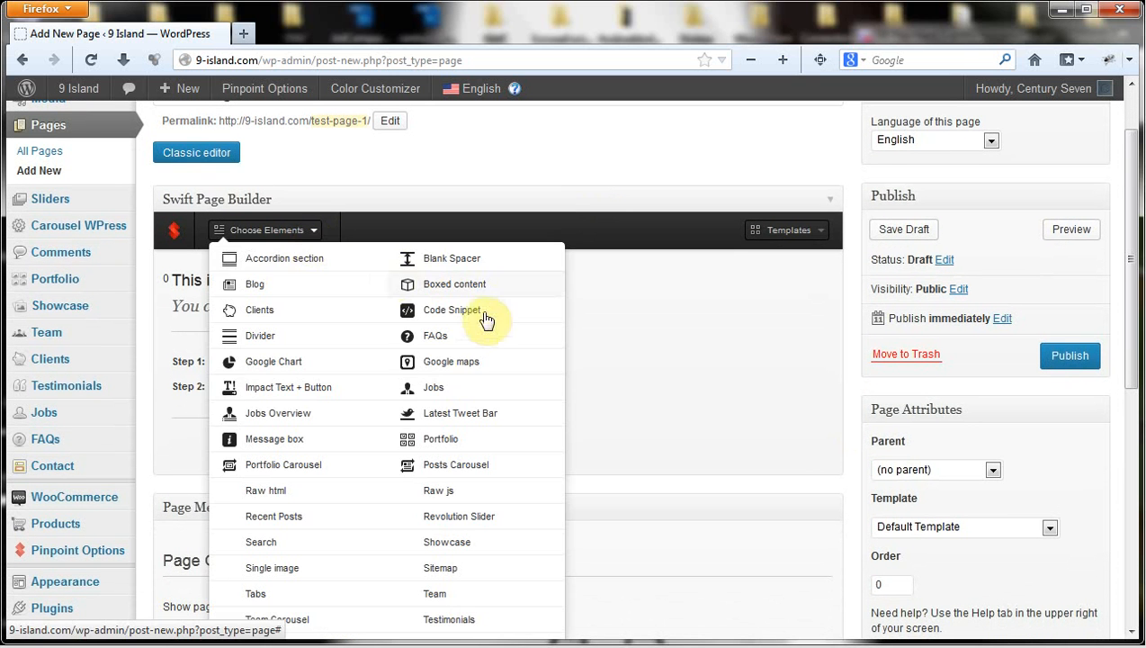
scroll(525, 339, "down", 2)
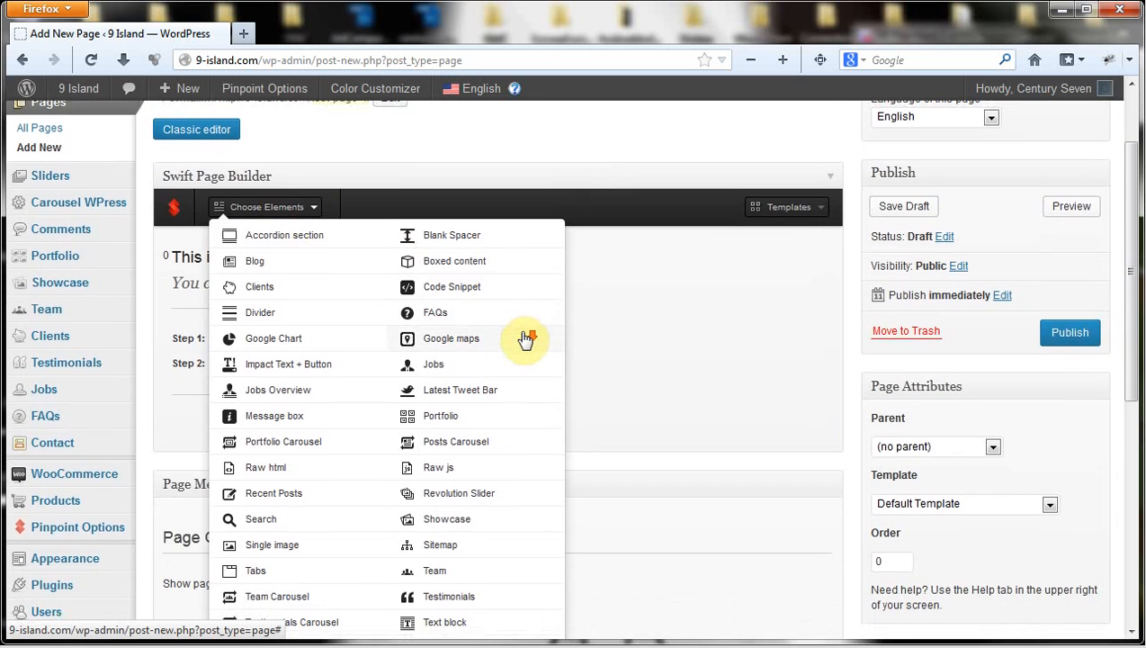
scroll(710, 277, "down", 2)
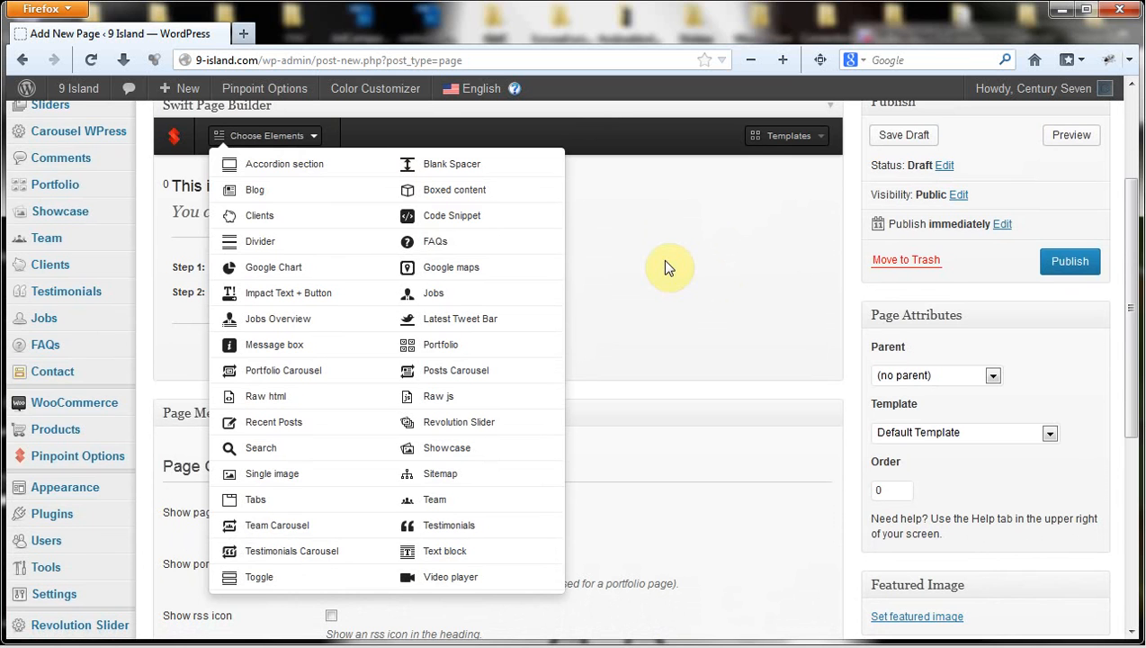
scroll(666, 267, "down", 1)
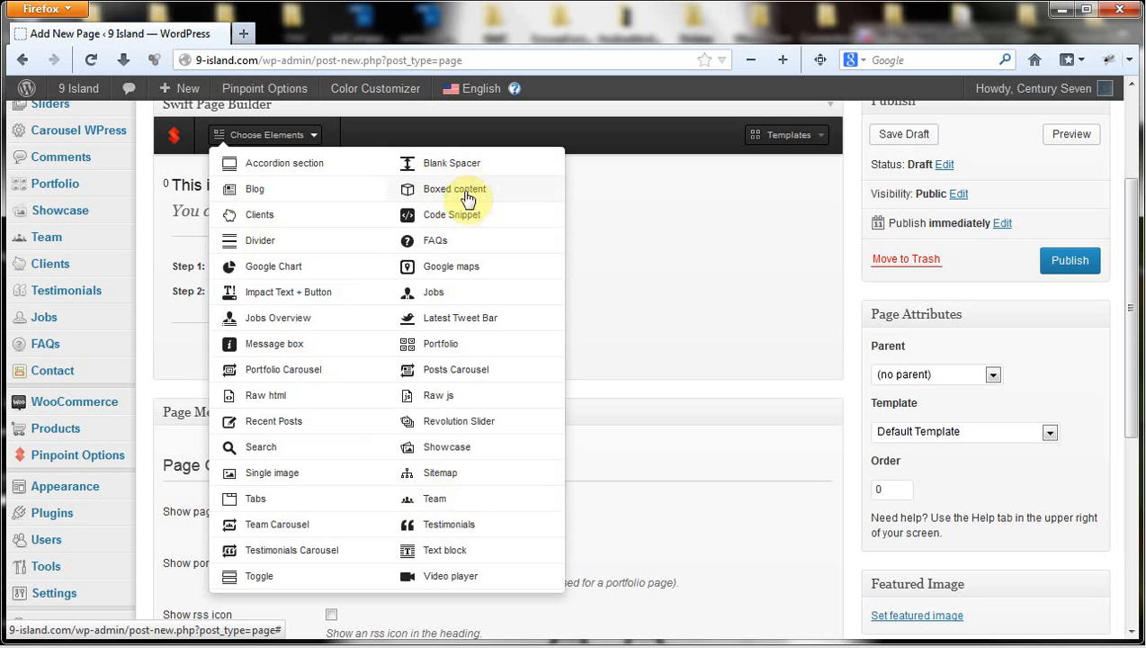
left_click(449, 553)
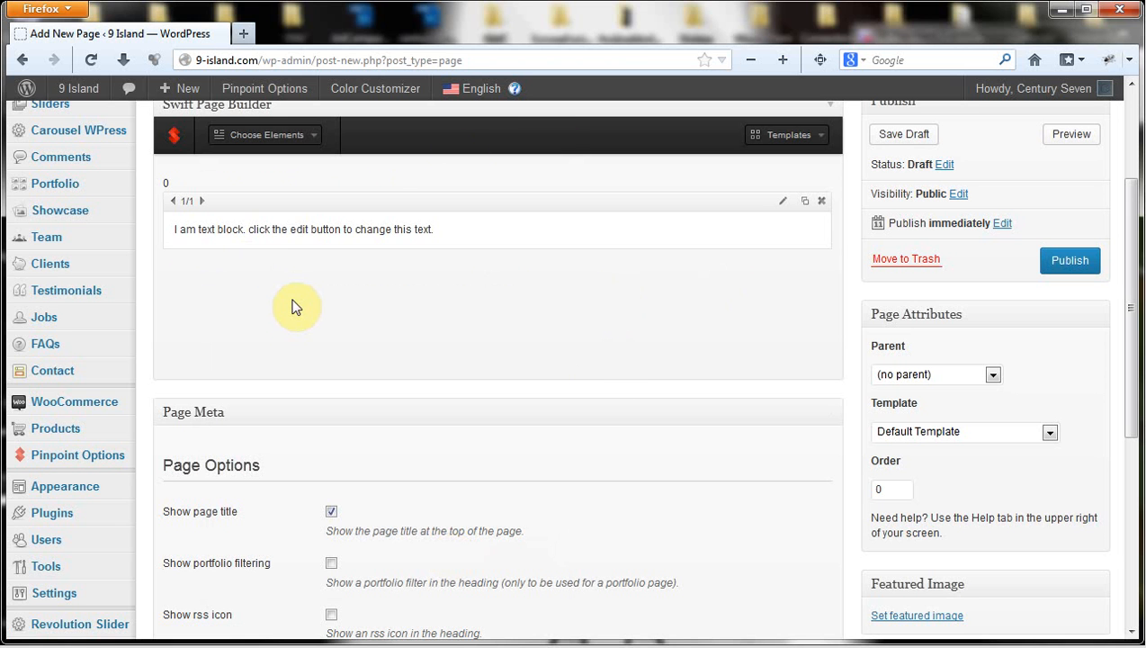
- Add a Divider and a Single image element below the text block
left_click(308, 138)
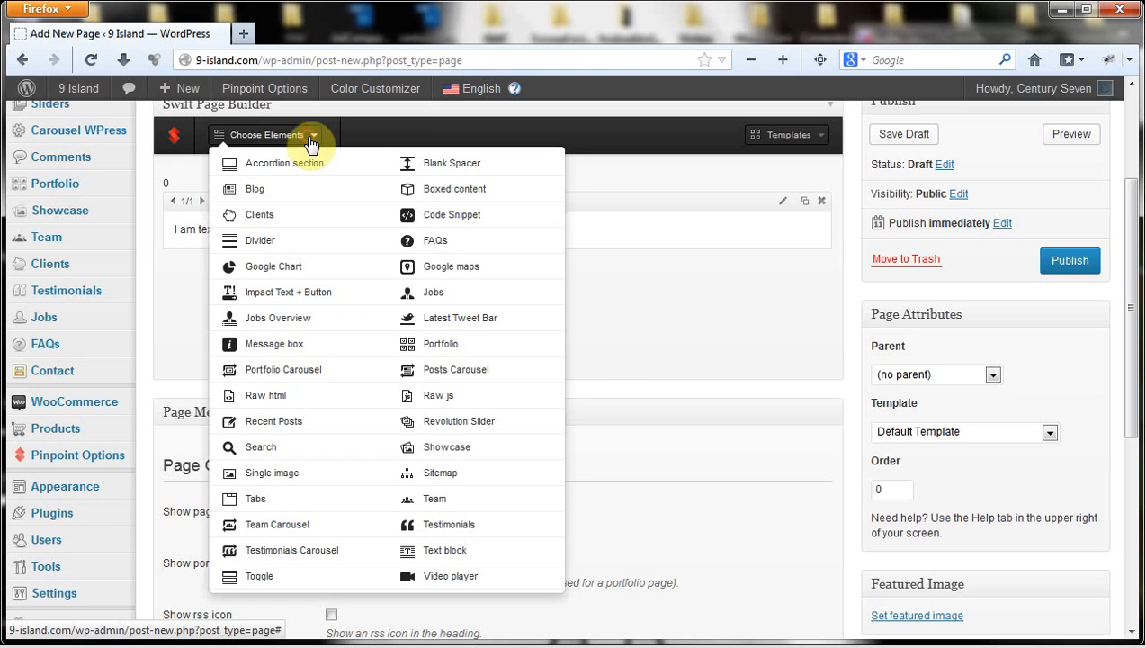
left_click(289, 241)
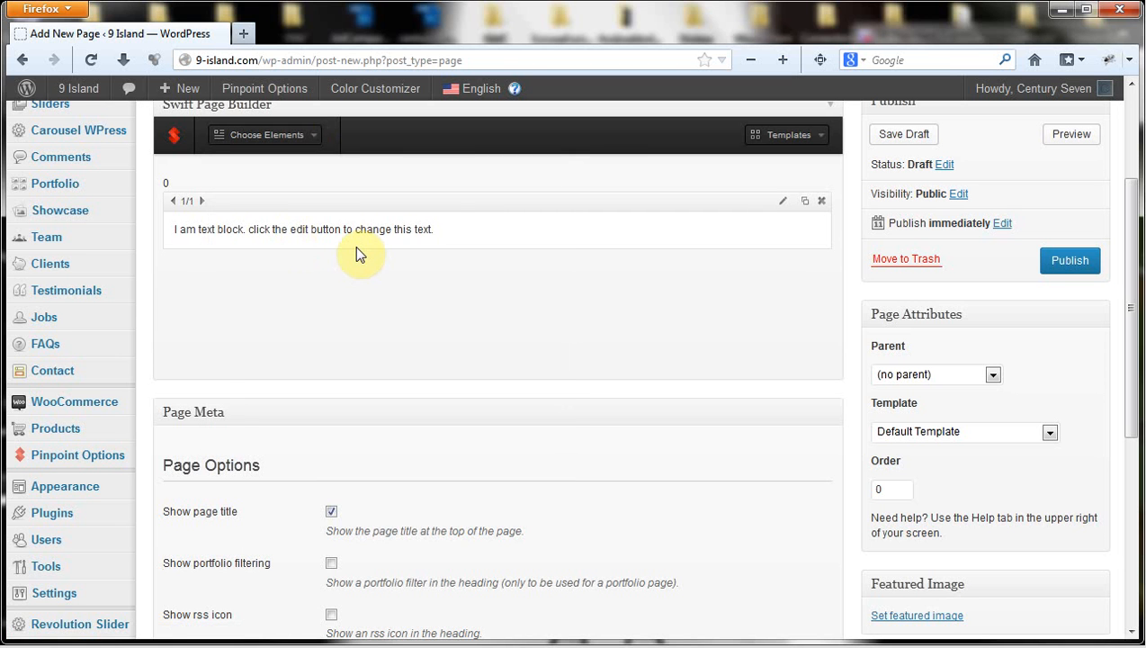
left_click(314, 140)
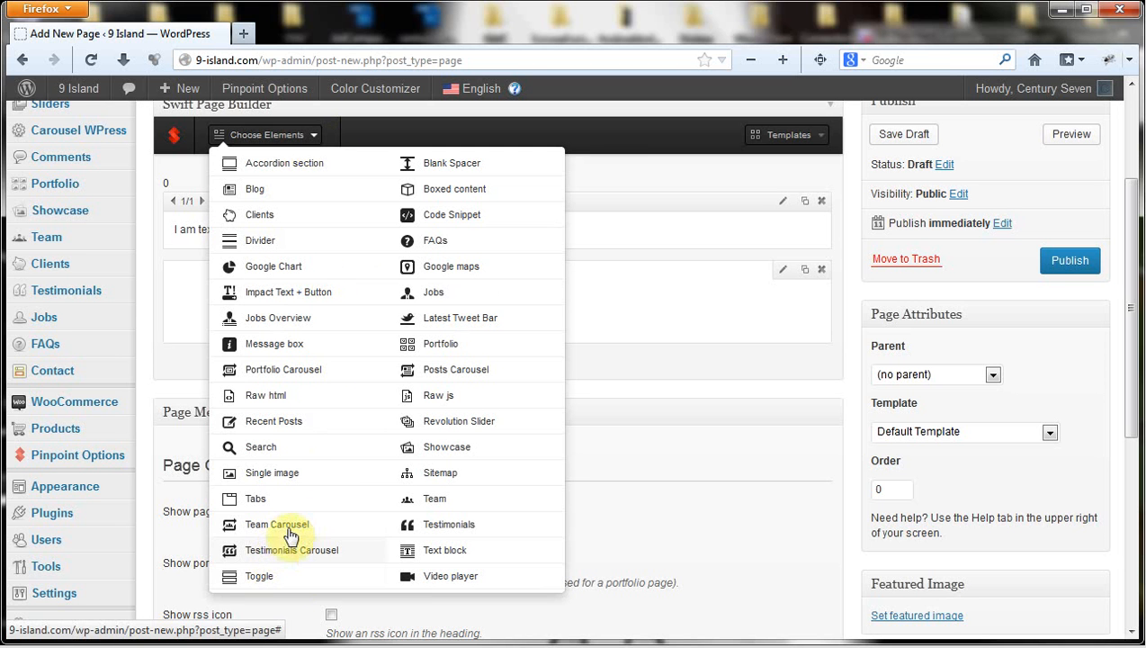
left_click(281, 470)
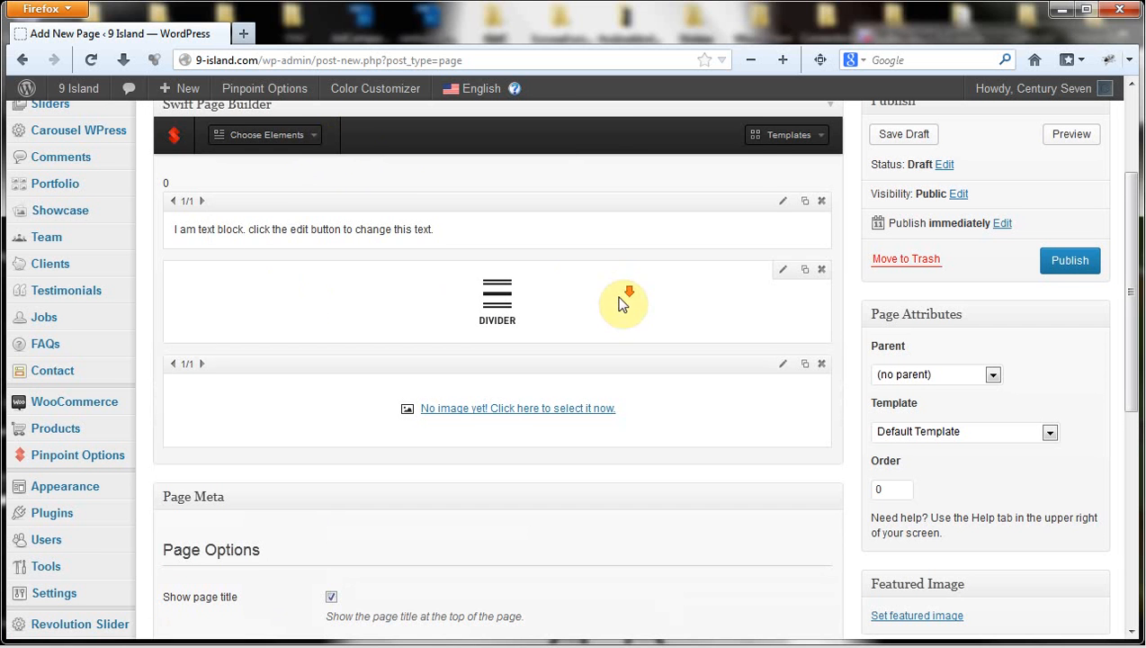
scroll(625, 324, "down", 1)
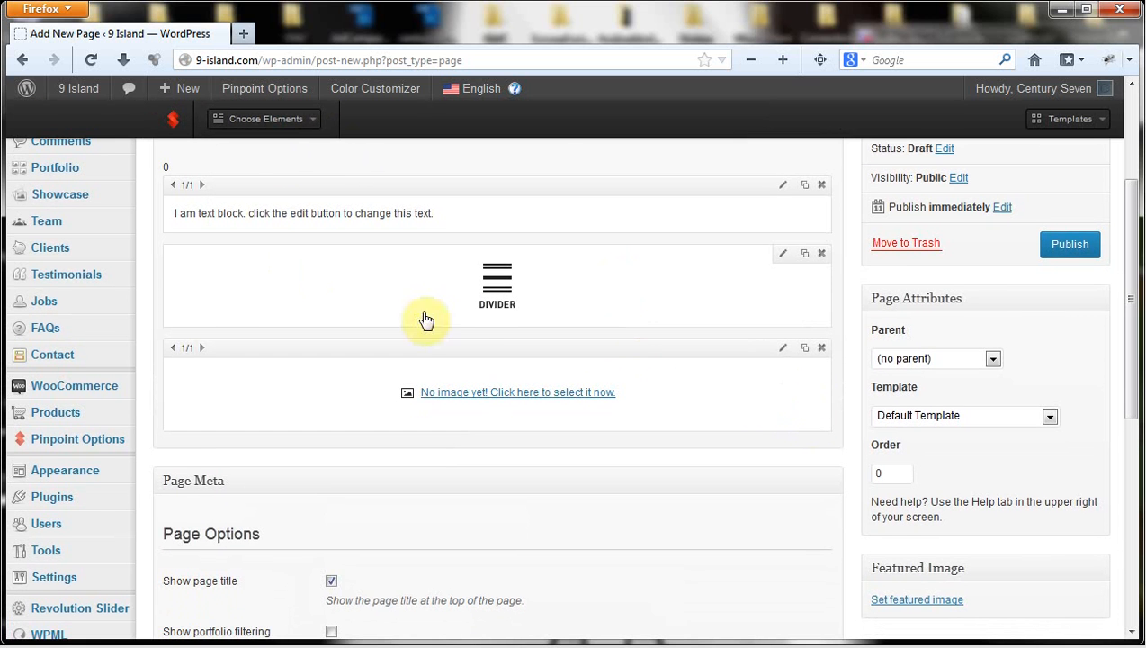
left_click(311, 123)
left_click(653, 173)
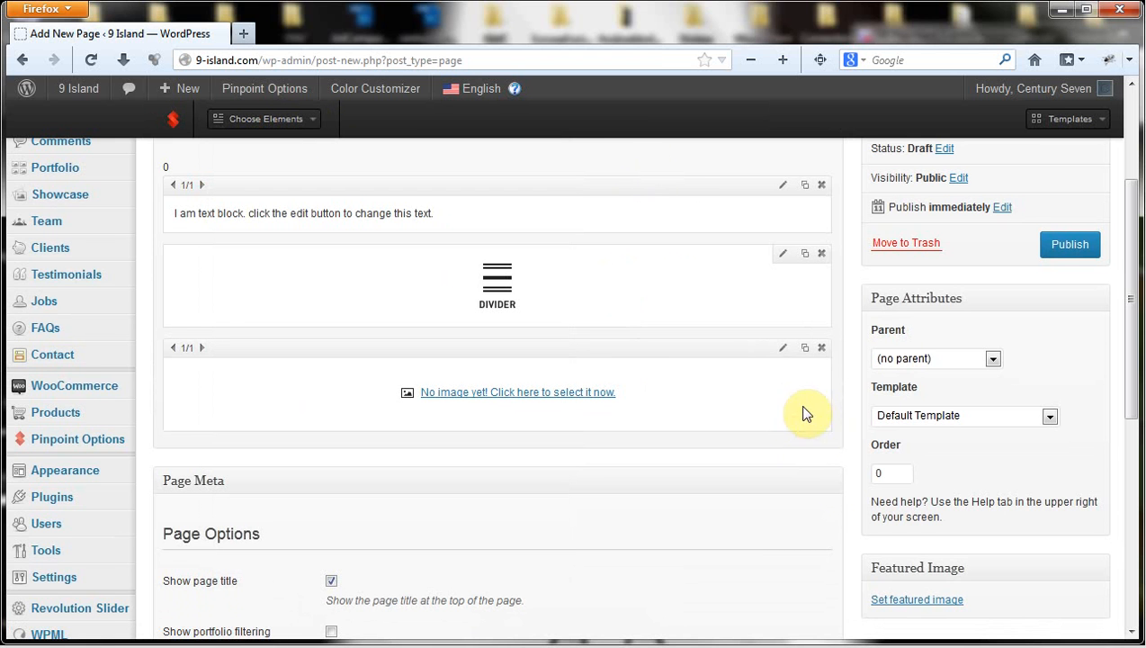
- Try narrowing the image element to 1/3 width and widen it back to full width
left_click(172, 348)
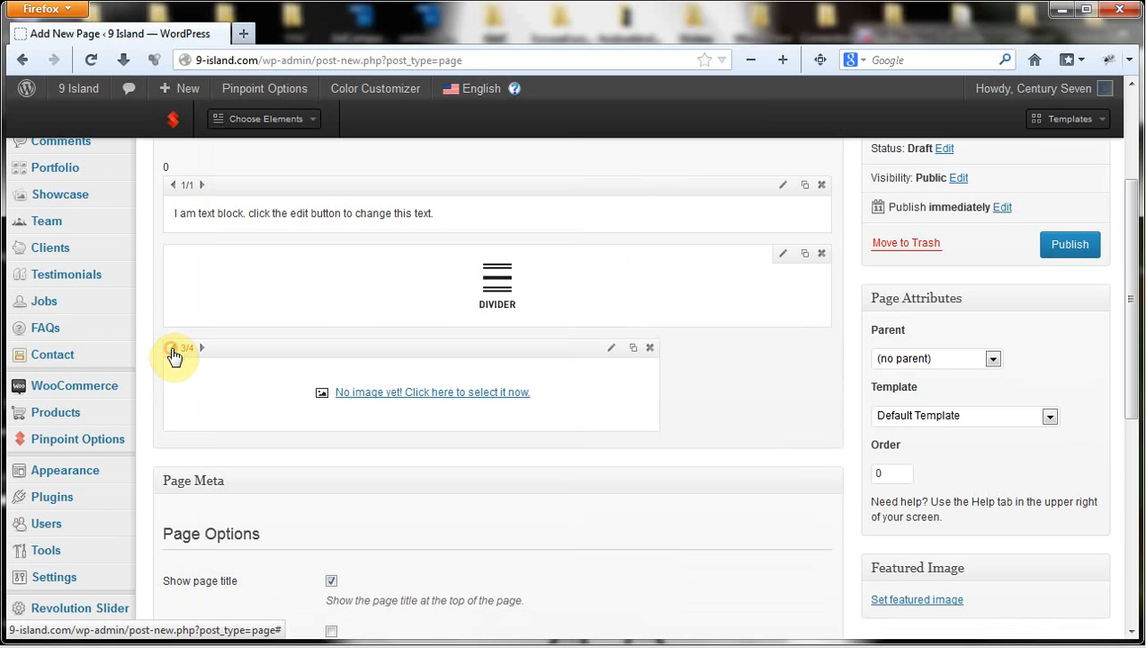
left_click(173, 348)
left_click(173, 348)
left_click(173, 348)
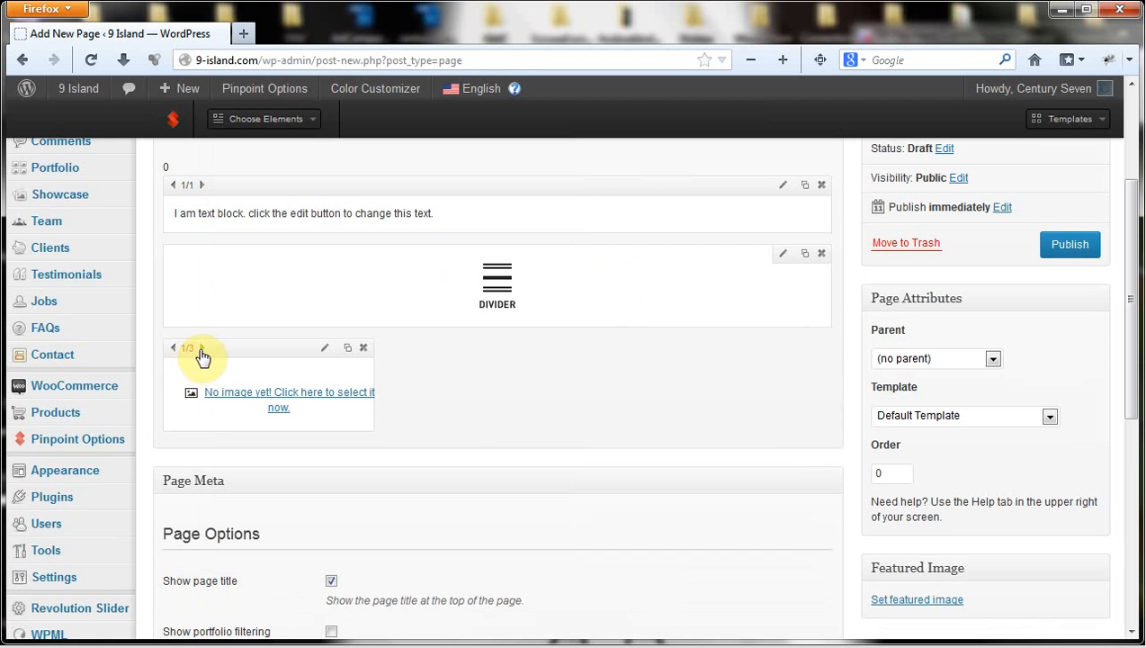
left_click(202, 348)
left_click(201, 348)
left_click(201, 348)
left_click(202, 349)
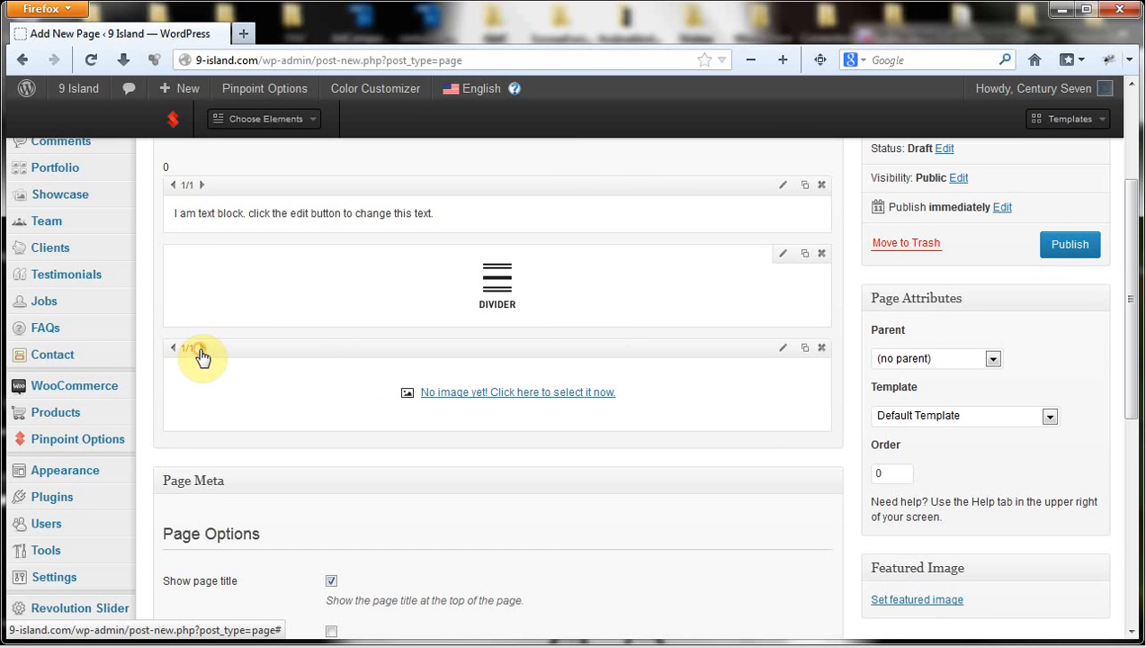
- Set the image element's width to 1/3 and duplicate it twice to make a row of three
left_click(172, 349)
left_click(173, 349)
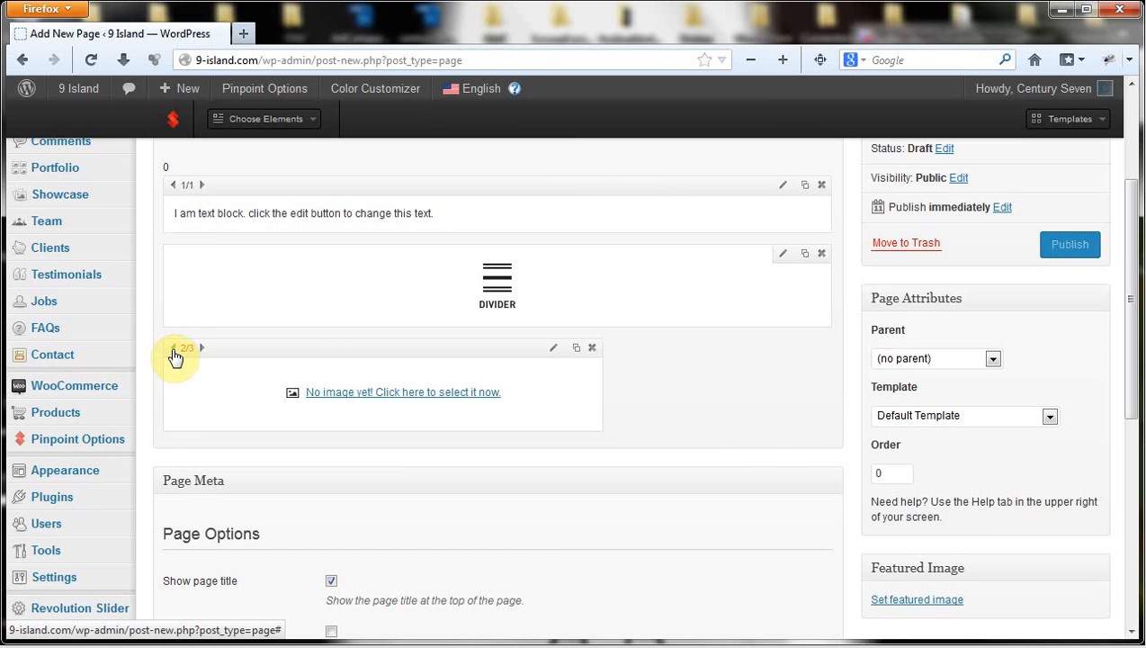
left_click(173, 349)
left_click(172, 349)
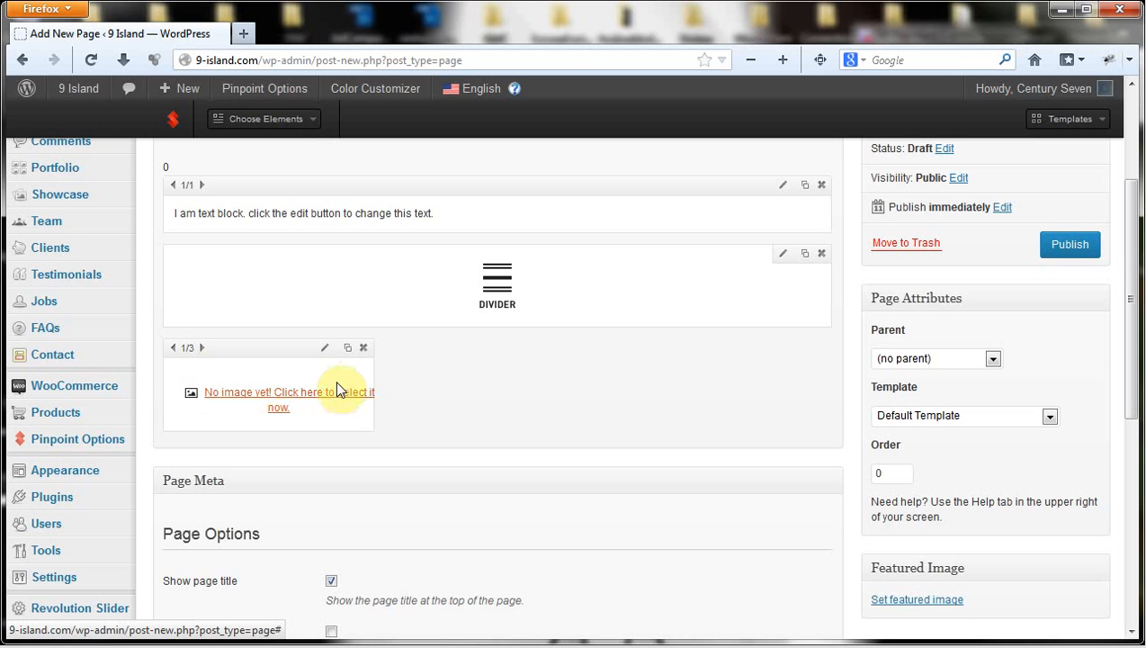
left_click(346, 349)
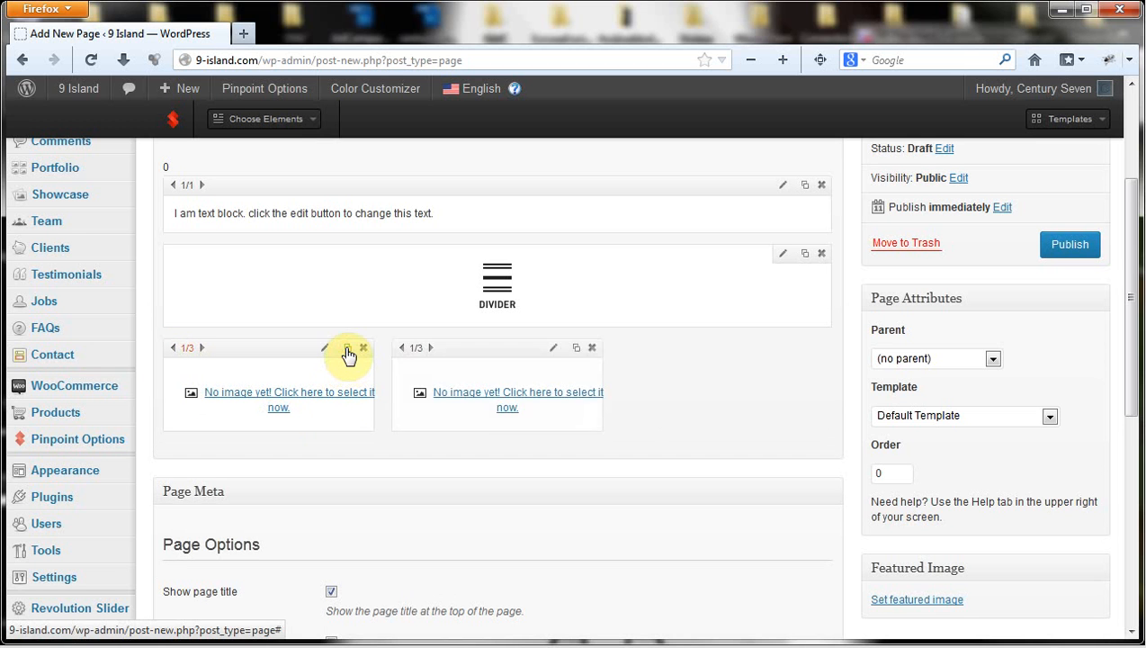
left_click(577, 349)
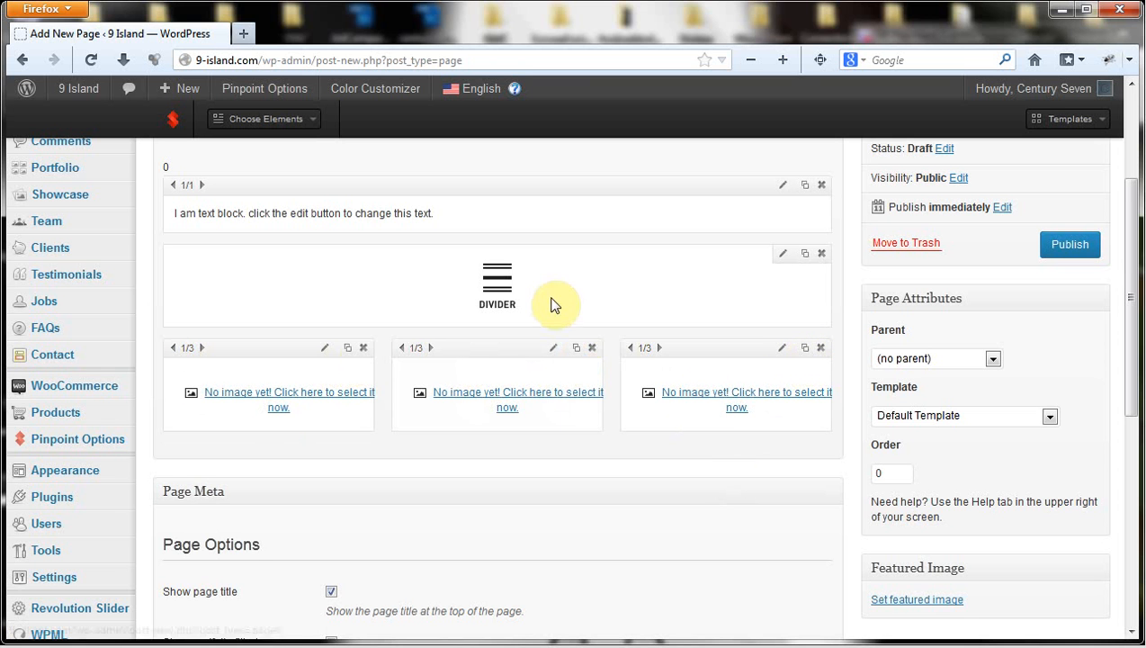
- Duplicate the divider and move one of the dividers down among the image elements
left_click(804, 254)
scroll(639, 347, "down", 1)
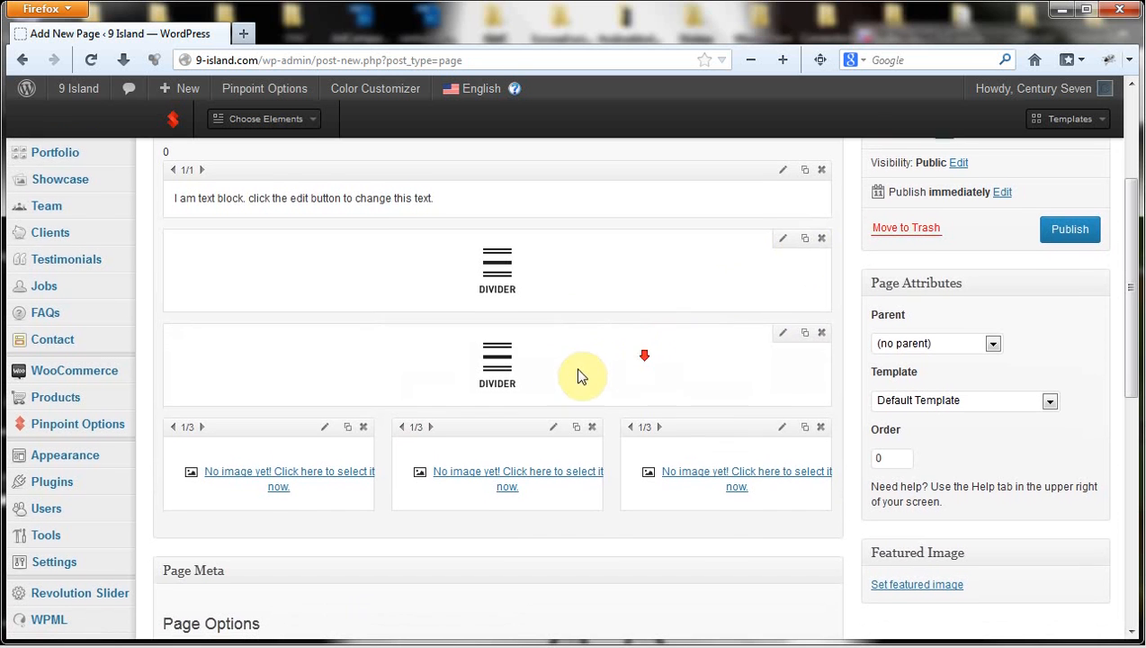
mouse_move(566, 372)
left_mouse_down()
mouse_move(558, 639)
mouse_move(590, 304)
mouse_move(517, 276)
left_mouse_up()
scroll(594, 304, "down", 1)
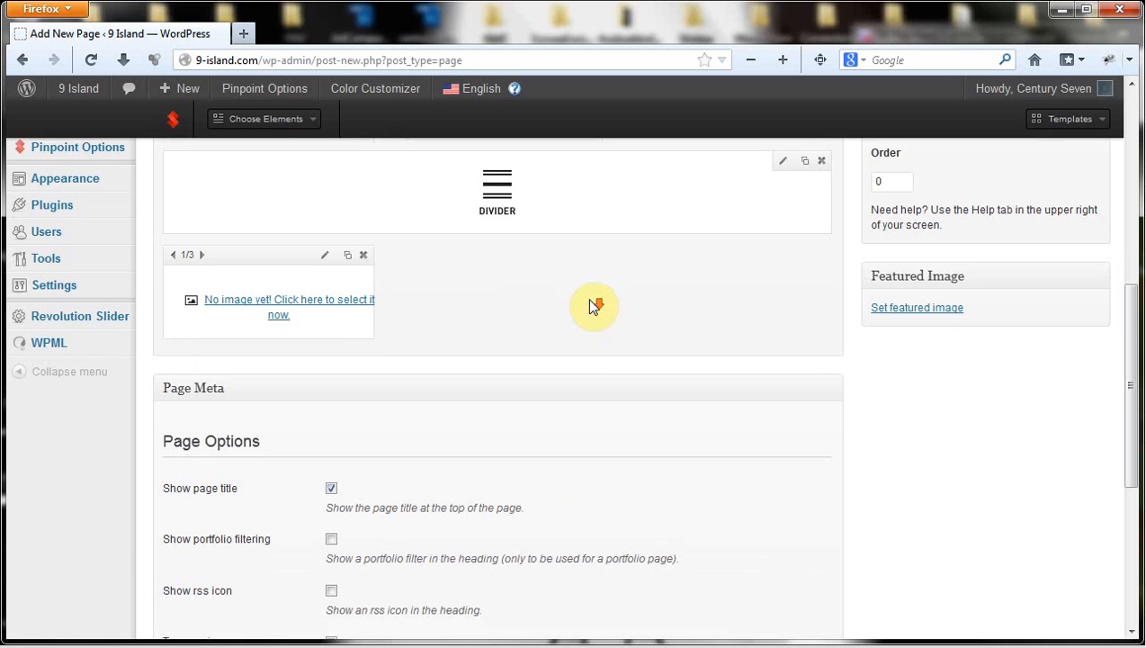
- Move the image element below the lower divider back up into the third slot of the image row
scroll(593, 306, "up", 2)
scroll(593, 308, "up", 3)
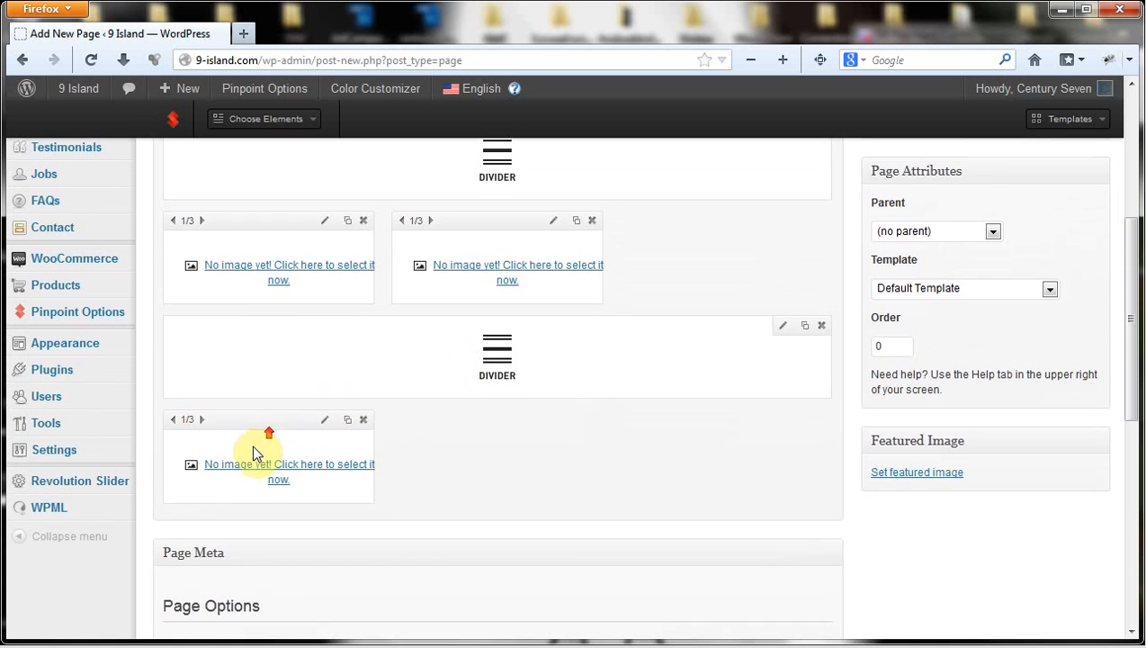
mouse_move(255, 454)
left_mouse_down()
mouse_move(473, 397)
mouse_move(674, 262)
mouse_move(732, 253)
left_mouse_up()
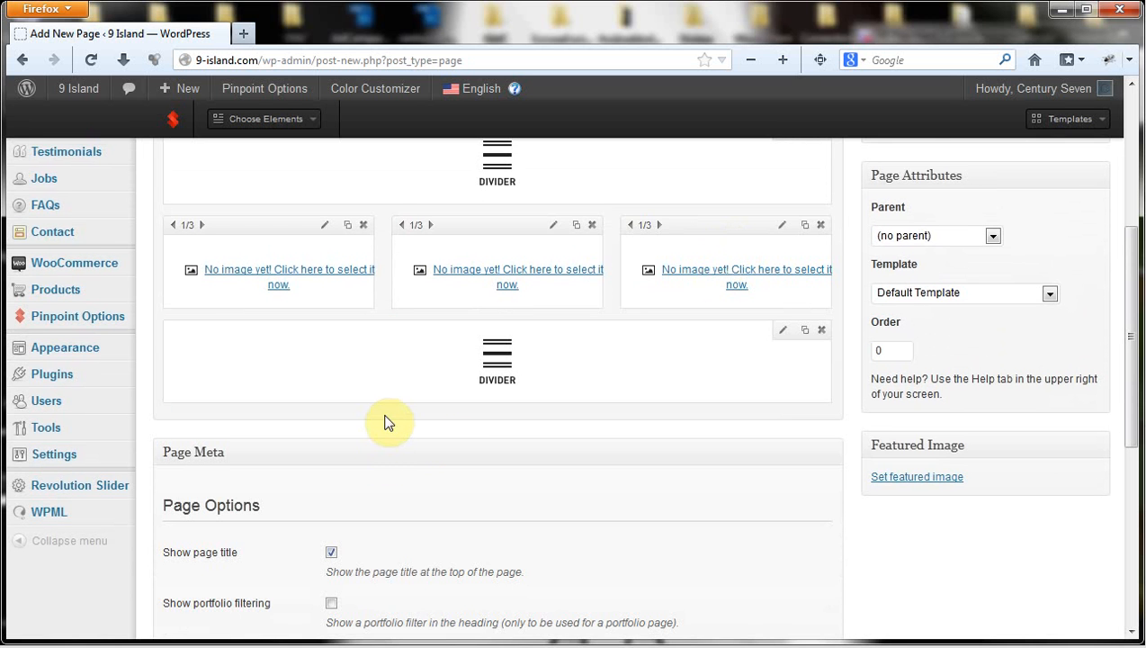
- Add a Tabs element to the page layout below the lower divider
scroll(382, 425, "up", 3)
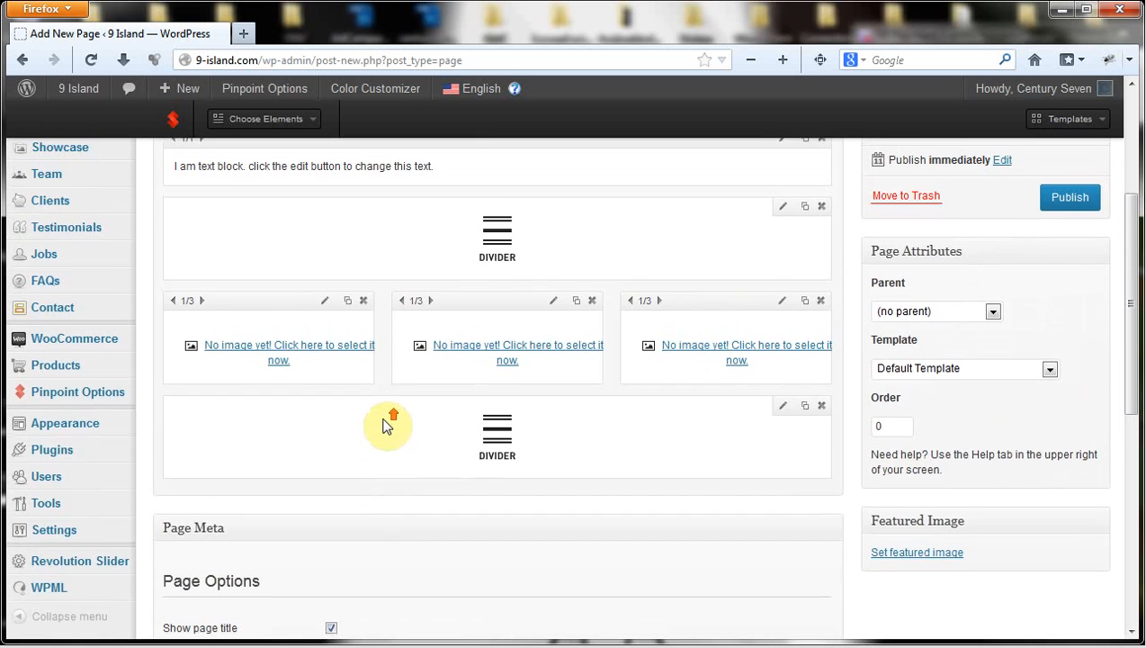
scroll(382, 425, "up", 4)
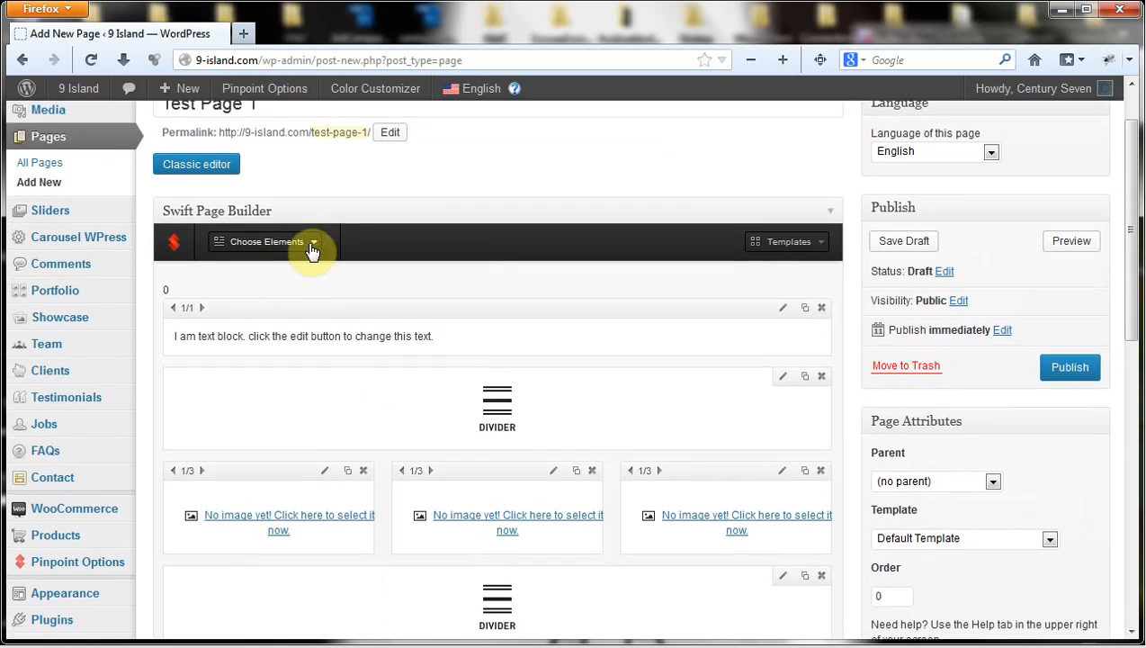
left_click(315, 247)
scroll(355, 501, "down", 2)
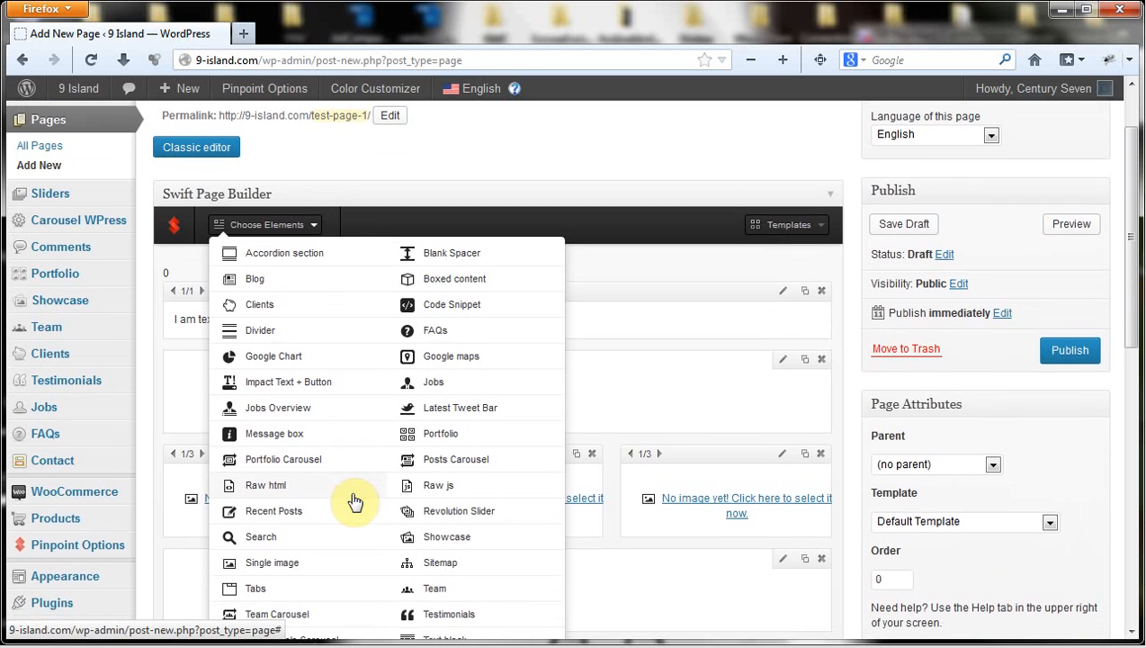
left_click(262, 555)
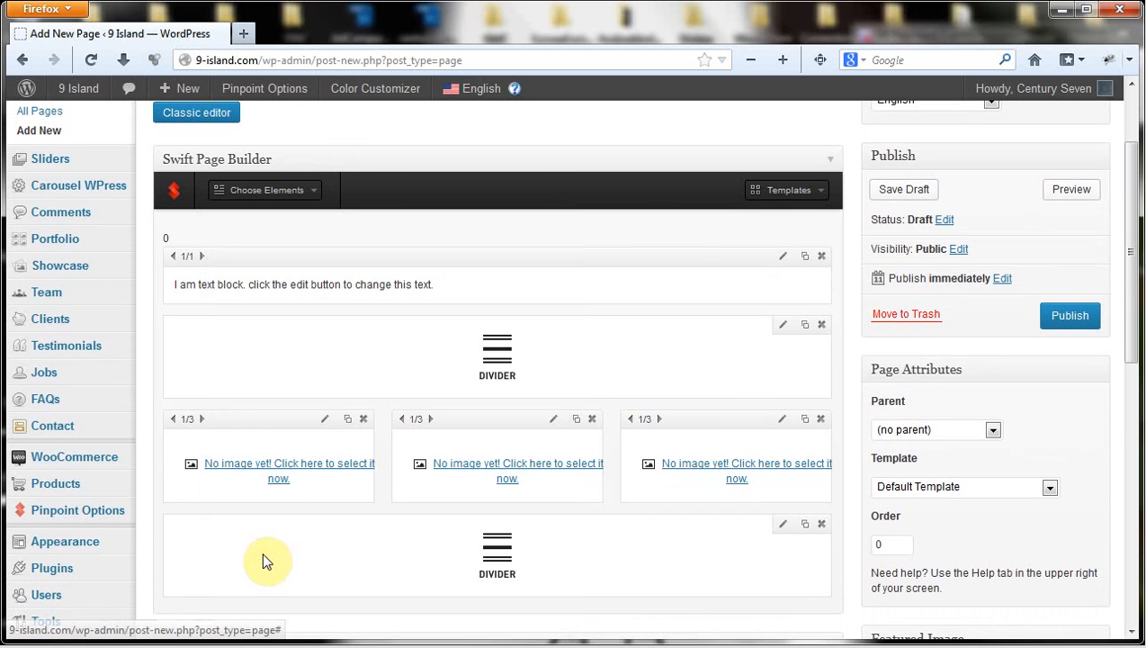
- Add a divider below the tabs element, followed by a video player element
left_click(318, 197)
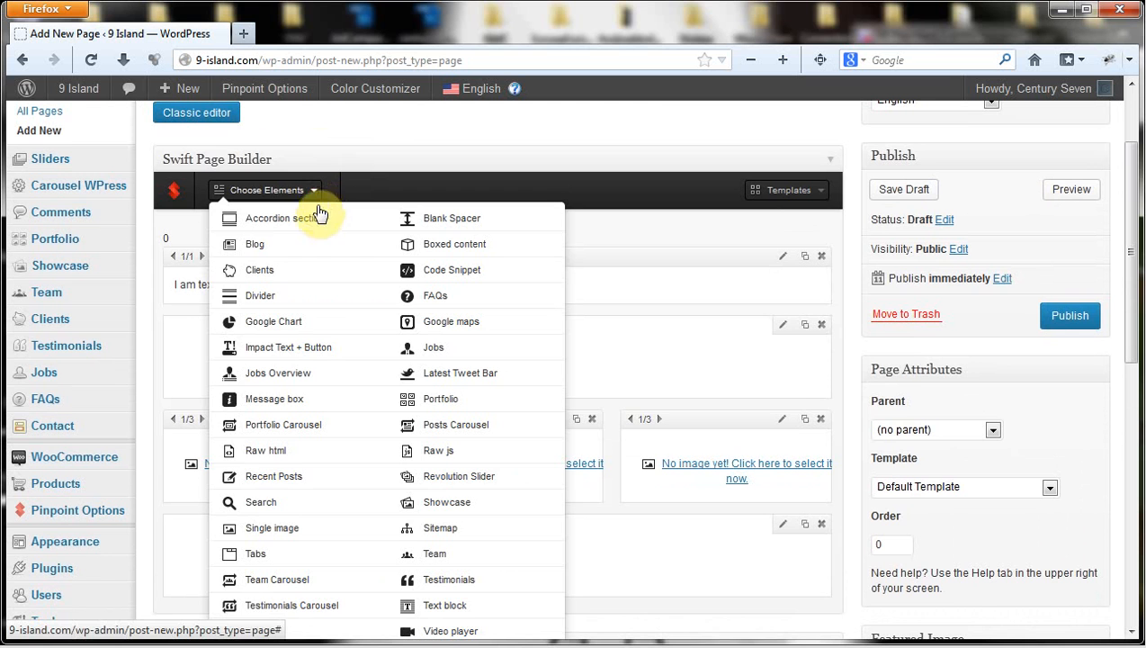
left_click(312, 306)
left_click(318, 197)
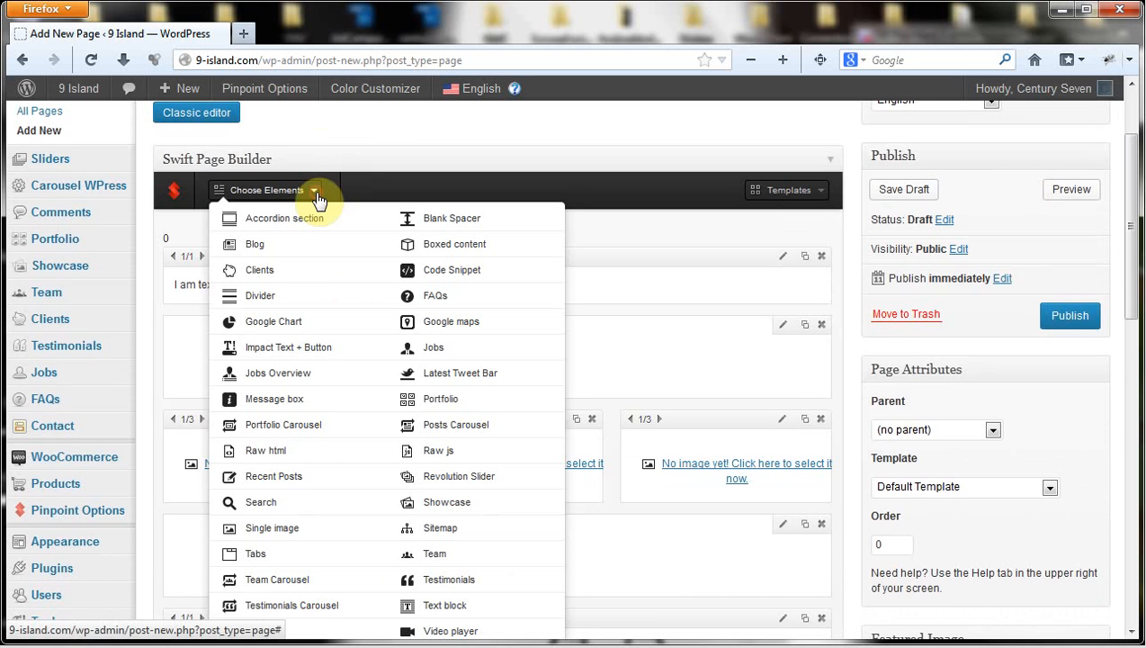
left_click(455, 631)
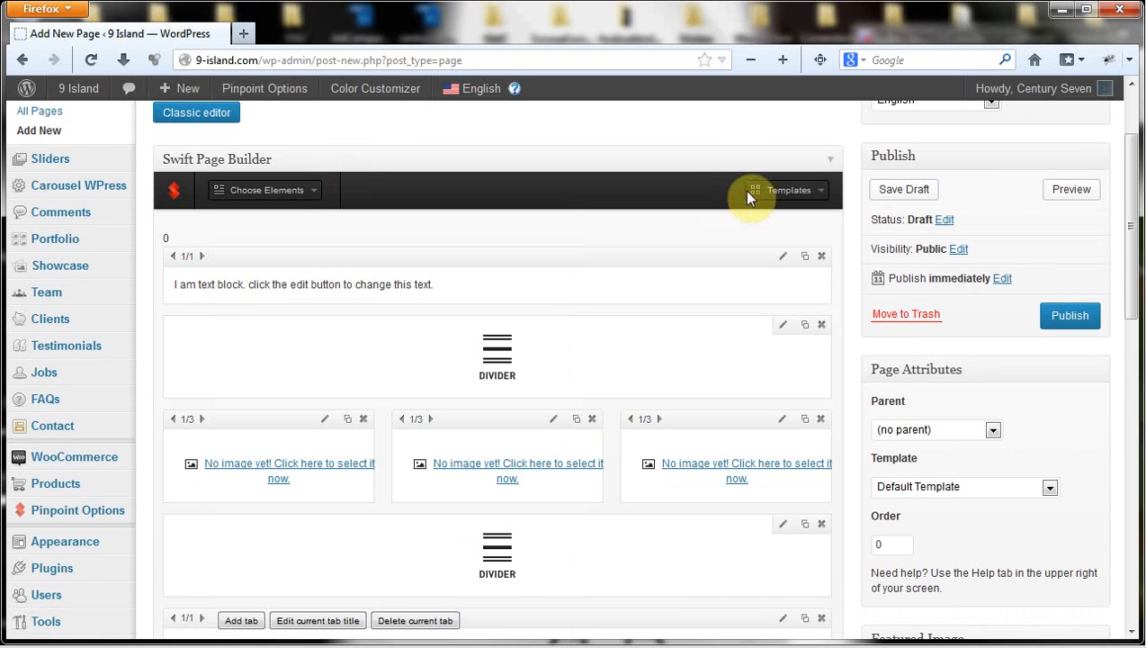
- Add a blank spacer below the video element and check the order of the page's elements
scroll(685, 162, "down", 3)
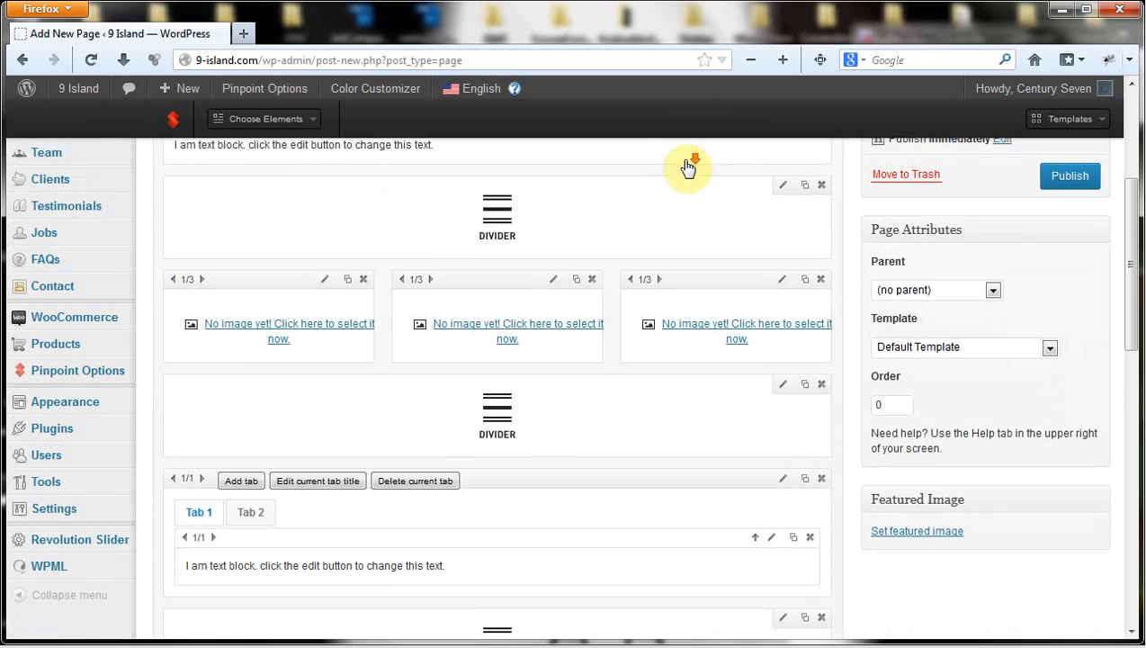
scroll(688, 166, "down", 5)
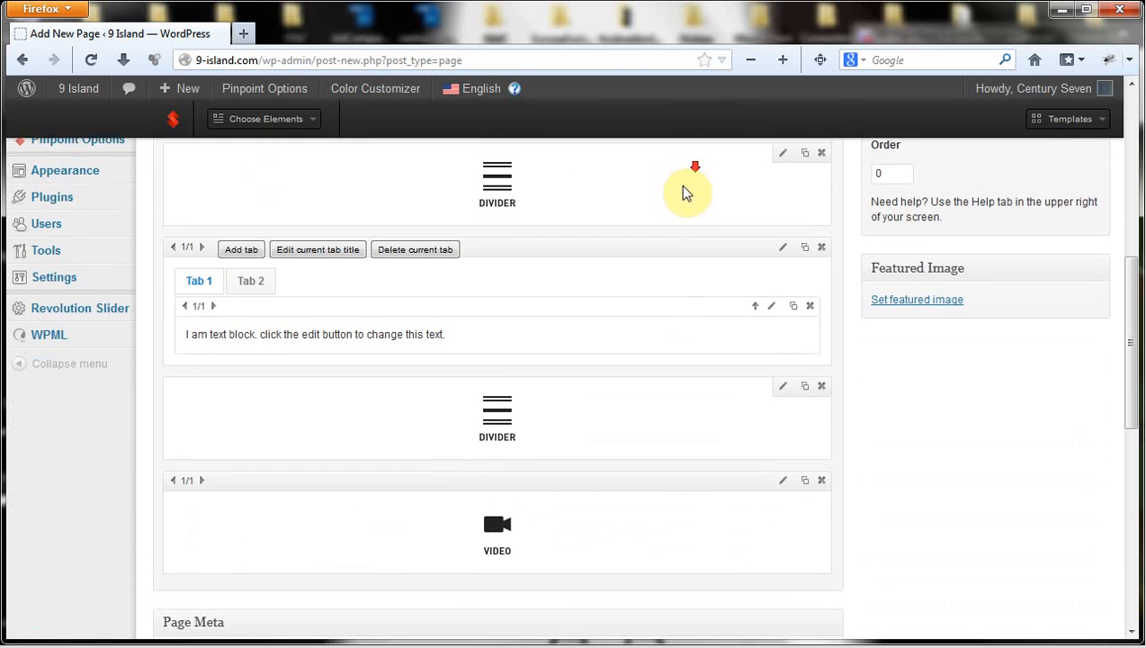
scroll(660, 319, "up", 4)
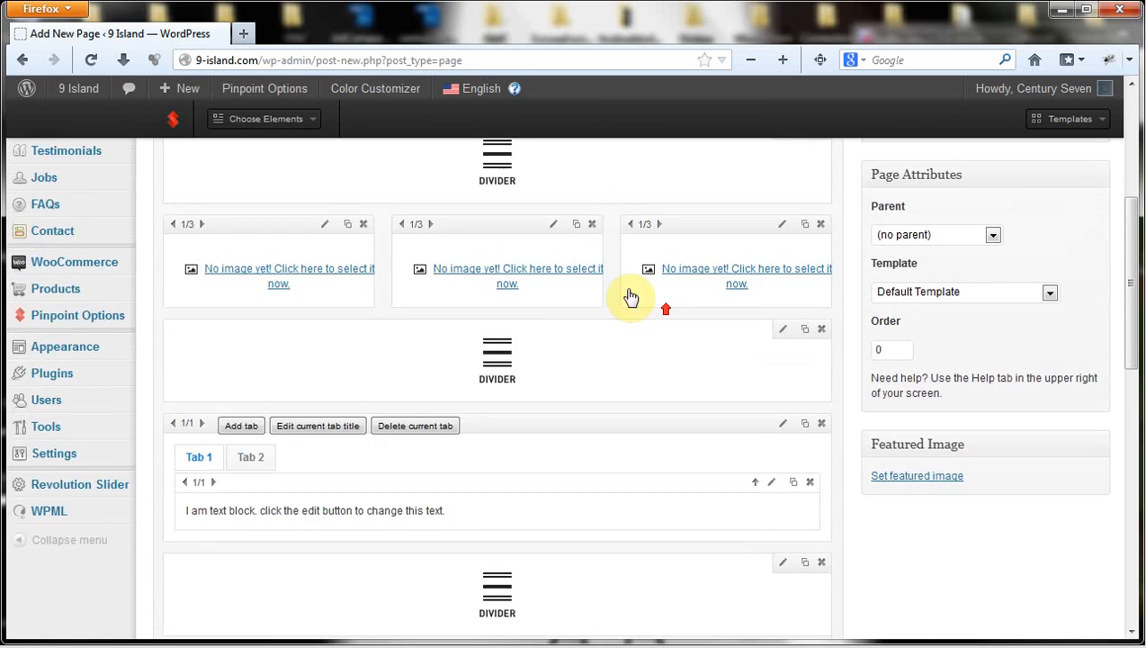
scroll(631, 297, "up", 5)
left_click(313, 272)
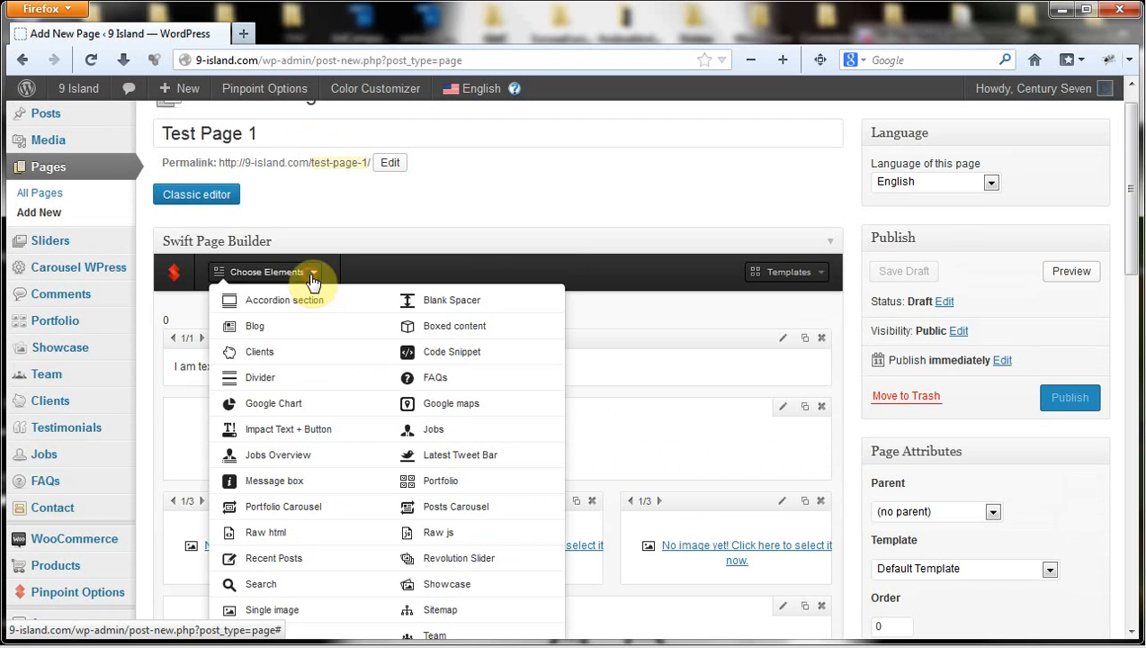
left_click(455, 302)
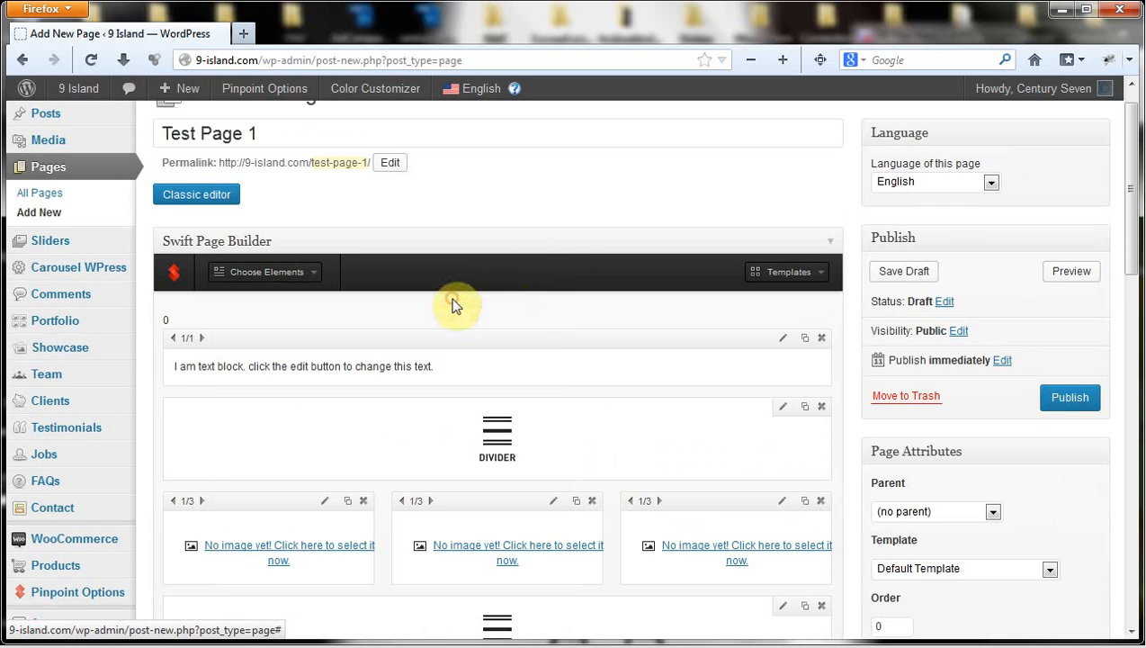
scroll(698, 207, "down", 5)
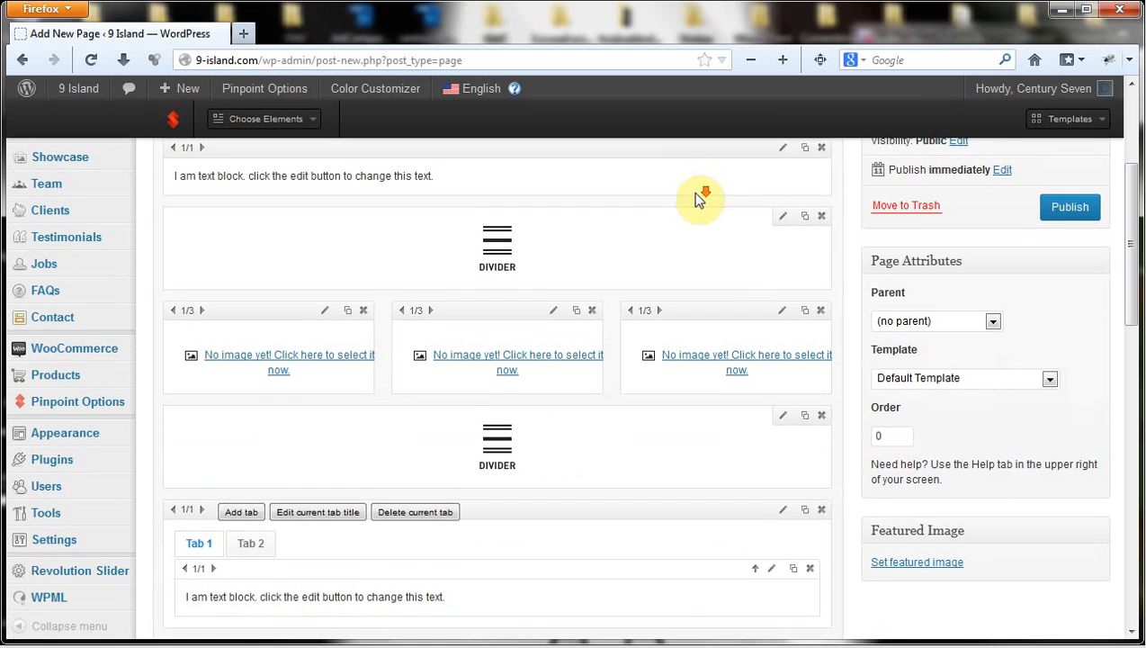
scroll(698, 231, "down", 2)
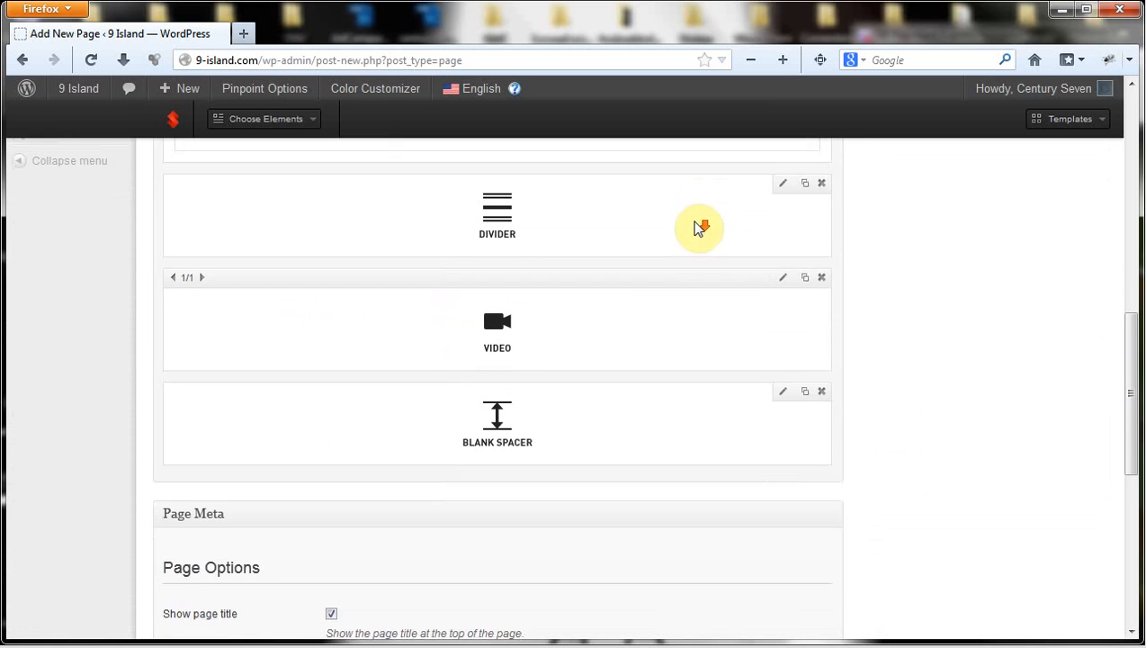
scroll(698, 227, "up", 1)
scroll(697, 227, "up", 4)
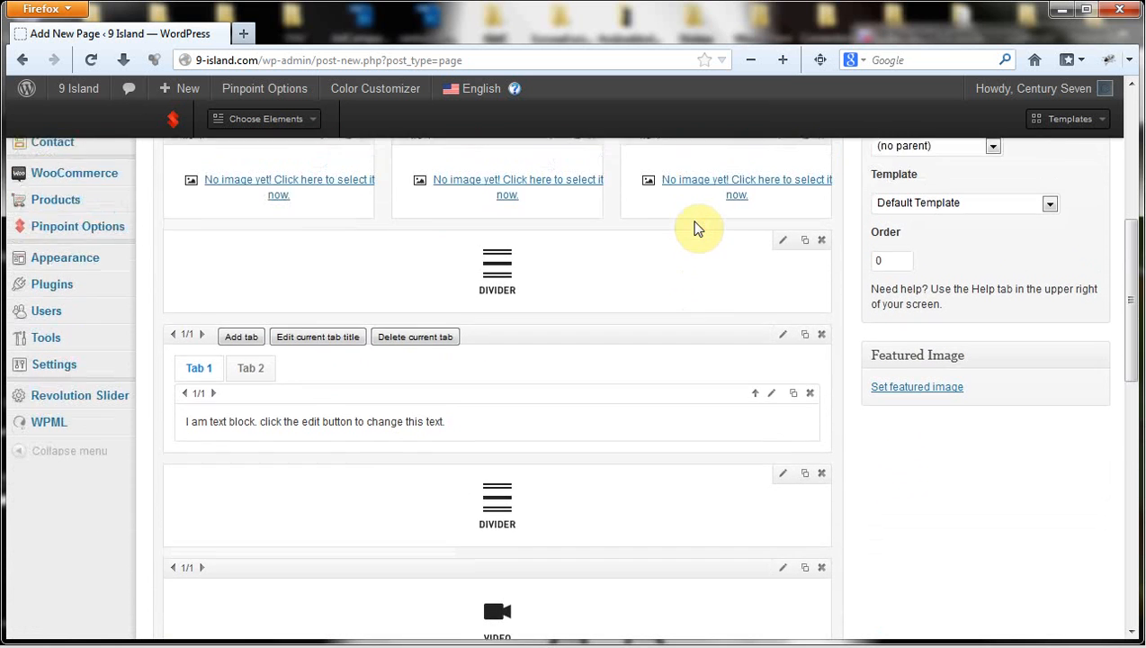
scroll(698, 227, "up", 1)
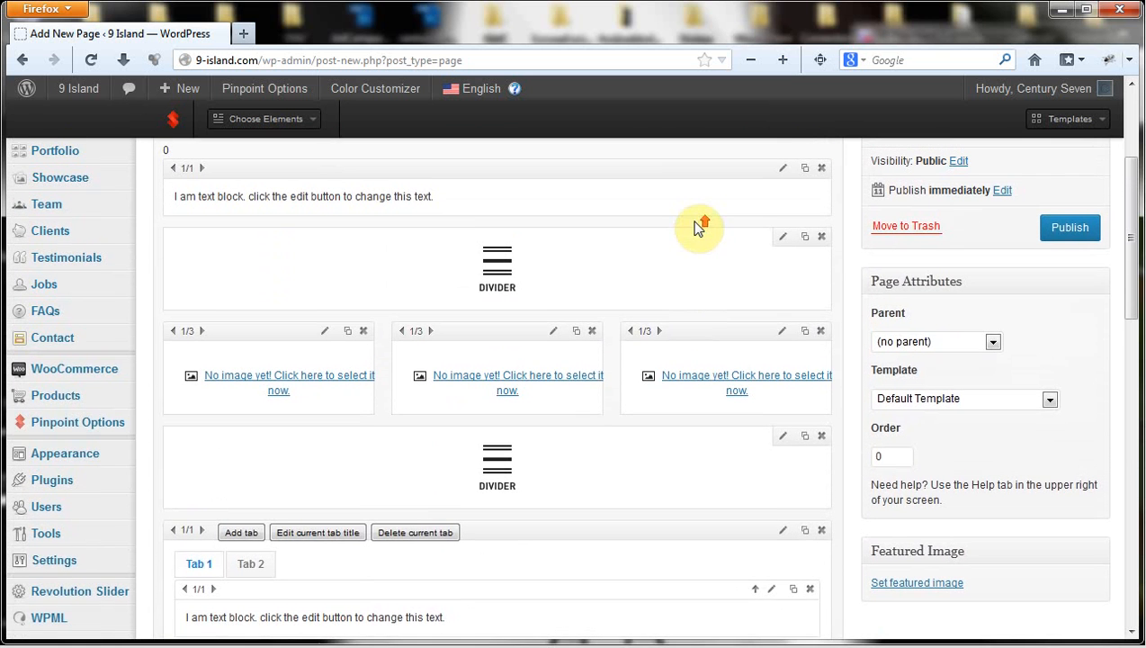
scroll(652, 201, "up", 1)
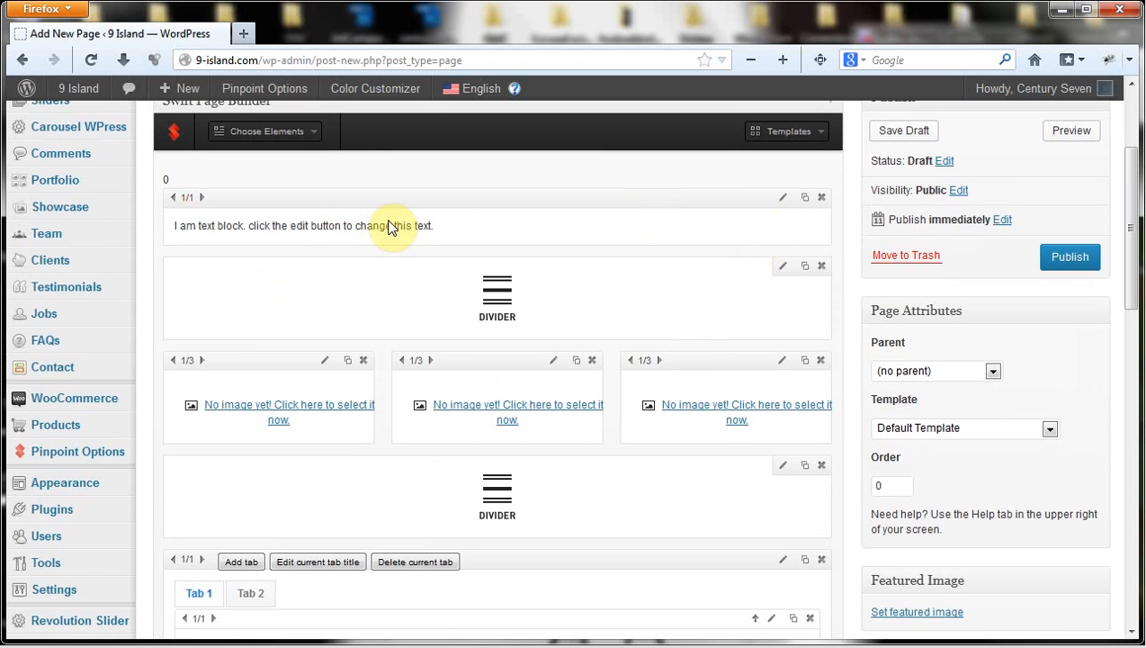
- Replace the placeholder content of the text block above the first divider with "Demo Text" and save the block
left_click(783, 198)
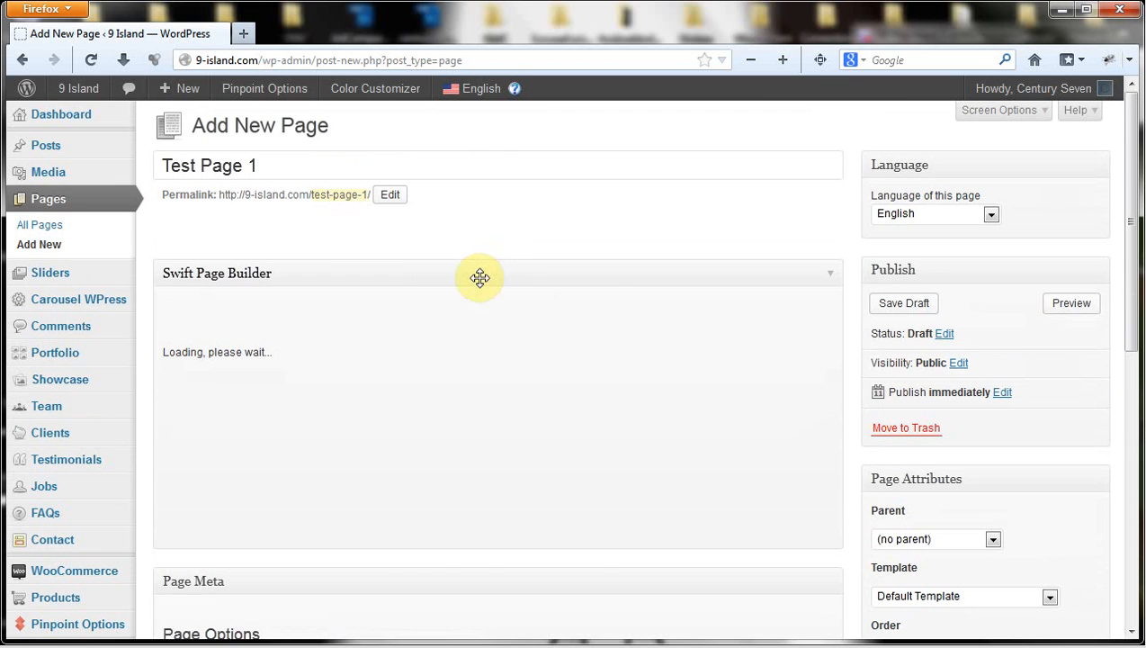
scroll(601, 301, "down", 1)
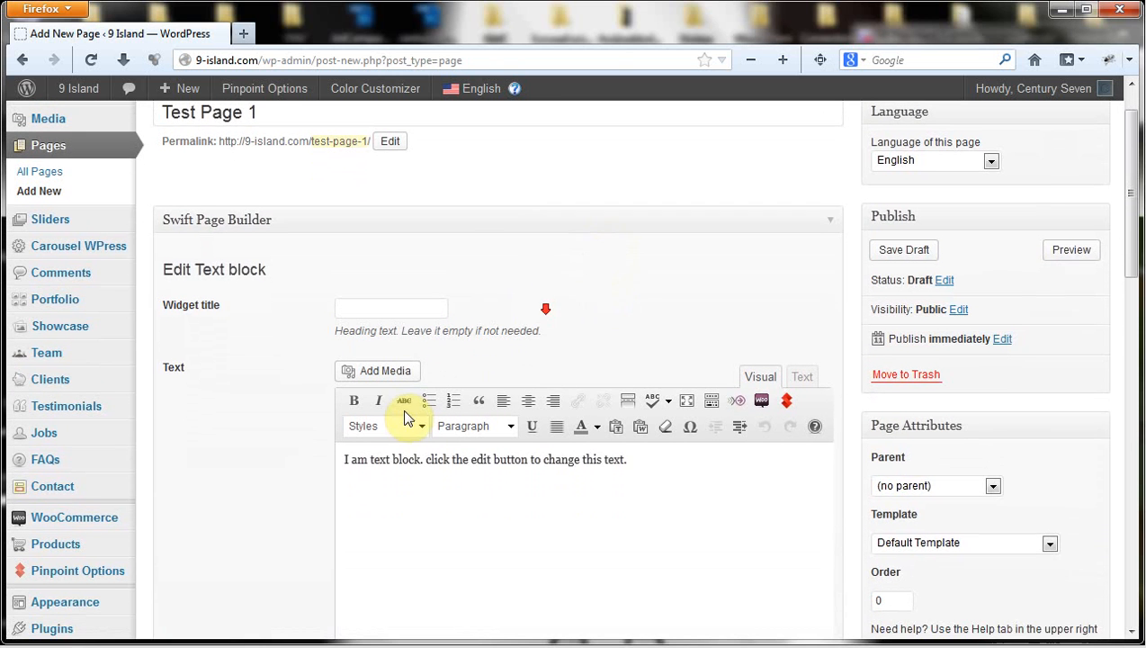
left_click_drag(665, 438, 345, 444)
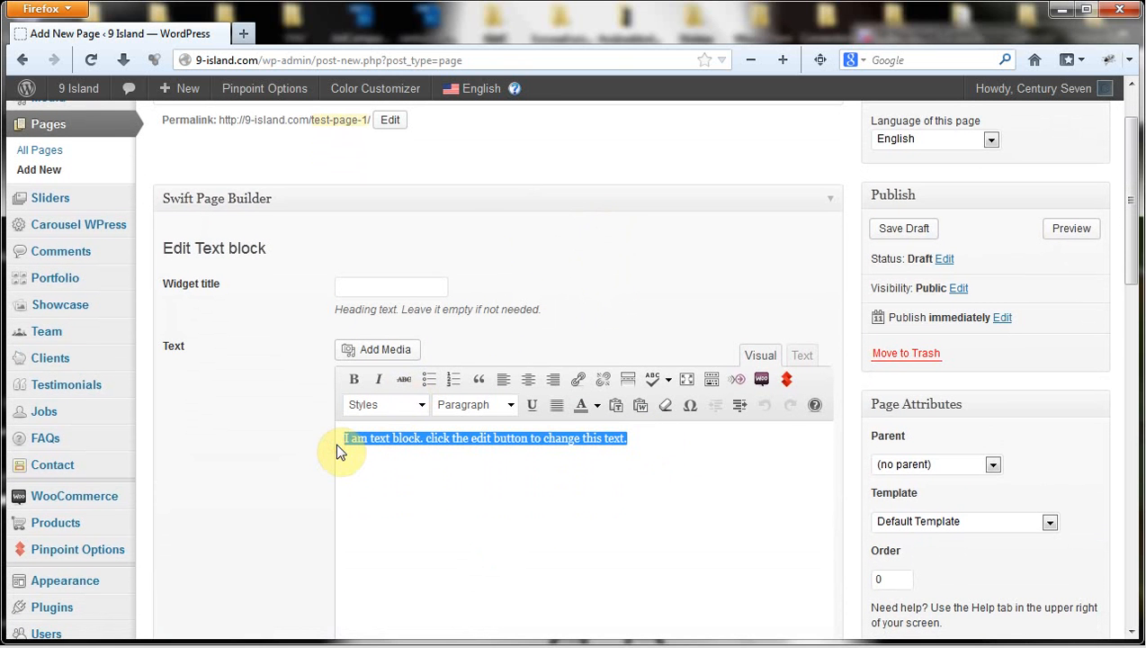
key("BackSpace")
type("Demo Text -")
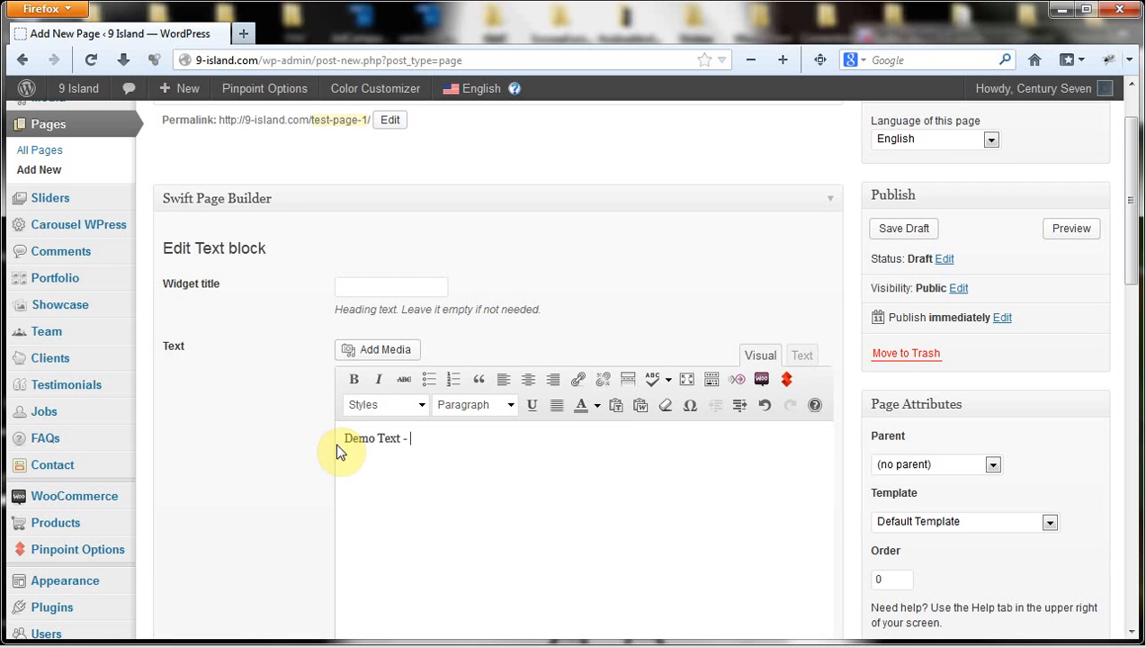
key("BackSpace")
key("BackSpace")
key("BackSpace")
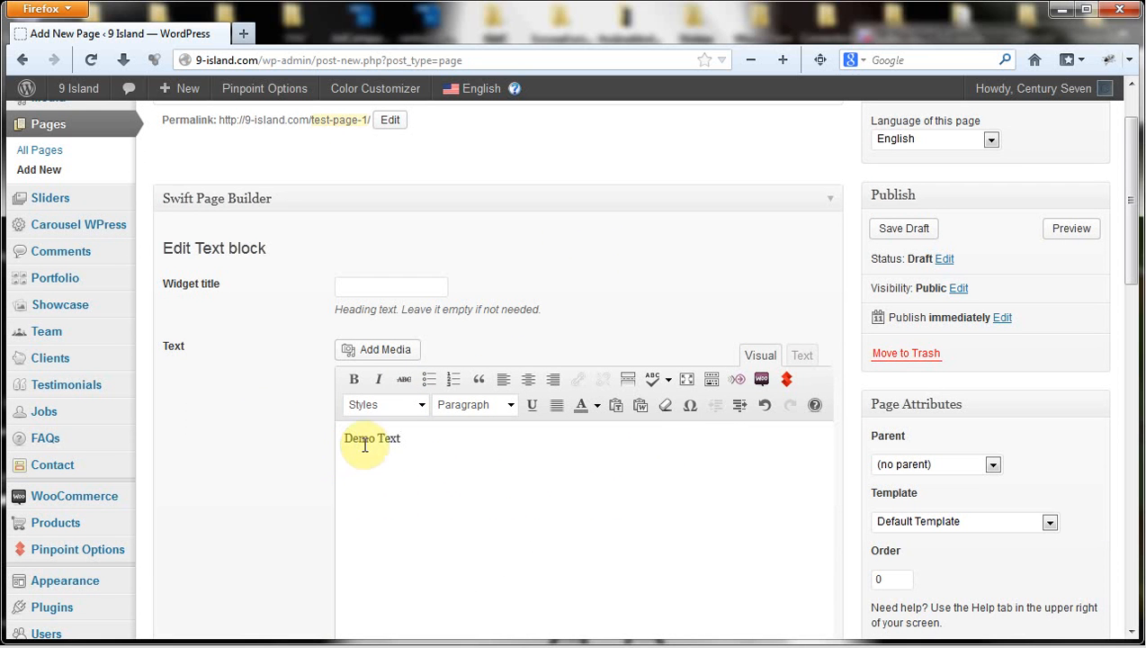
scroll(270, 497, "down", 4)
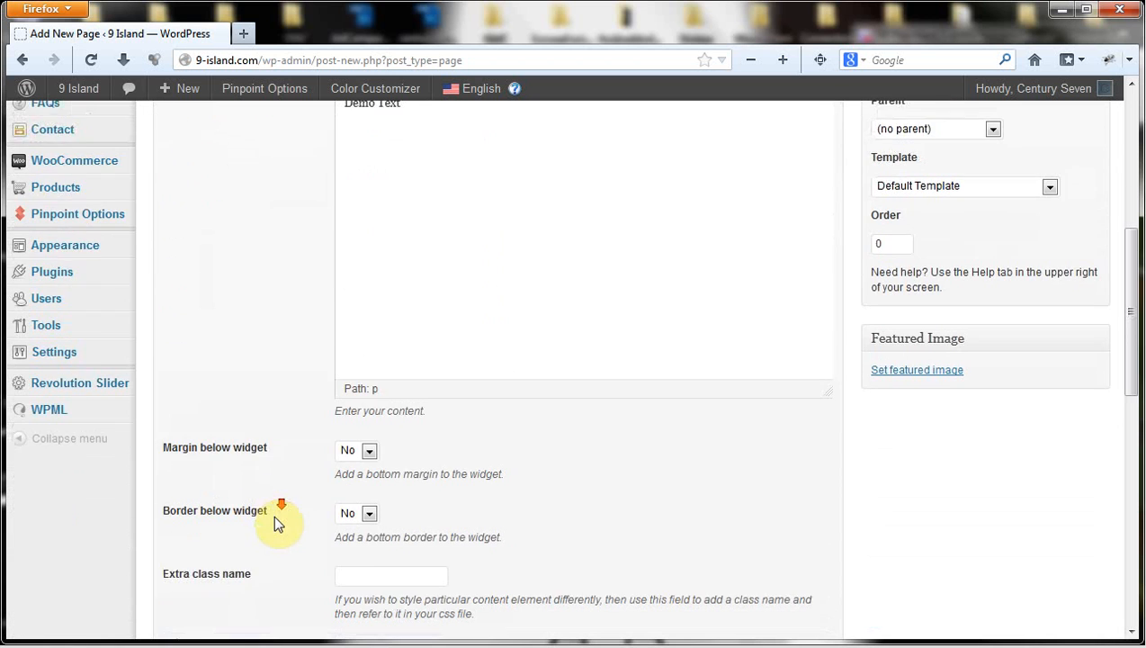
scroll(405, 528, "down", 2)
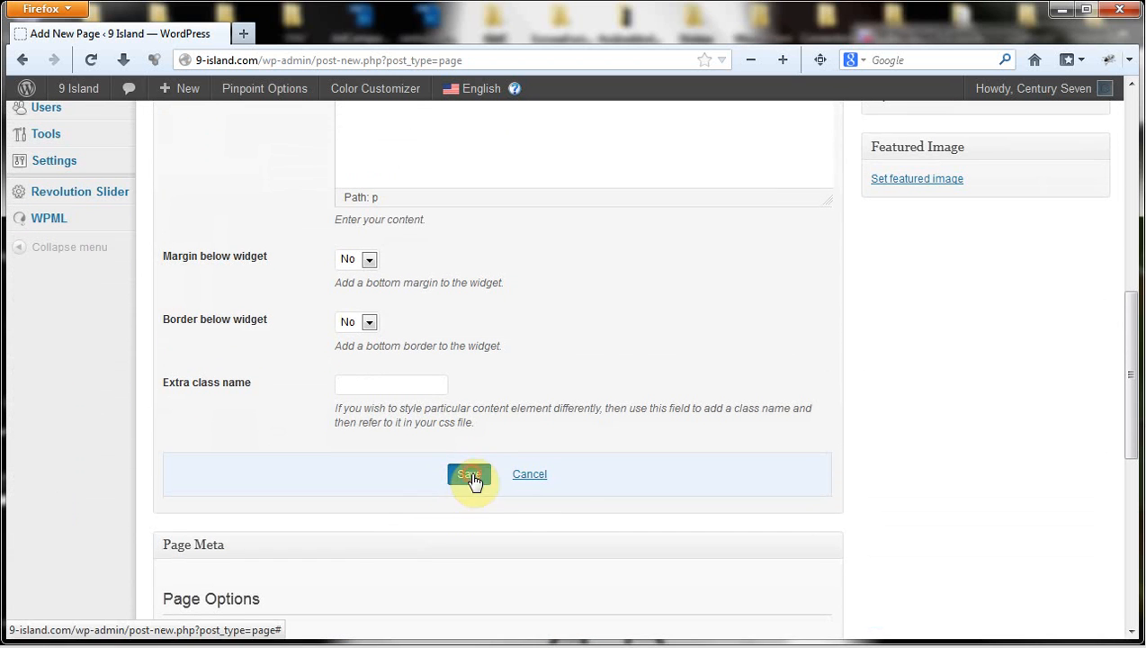
left_click(471, 473)
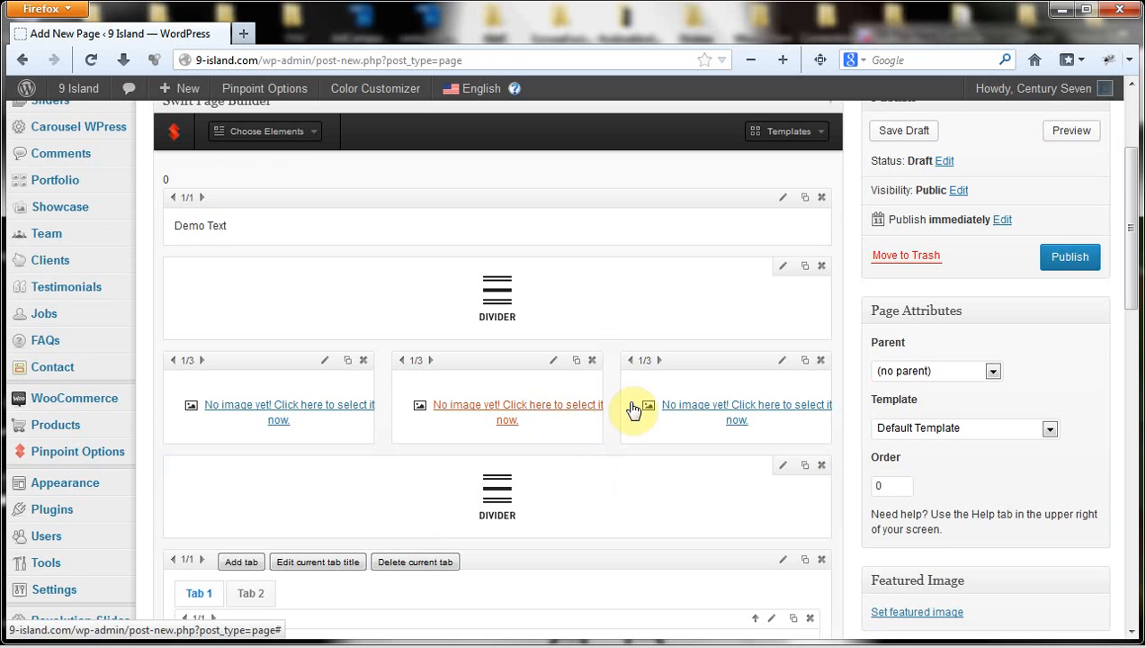
- Open the first image element in the row of three and assign it the green leafy picture from the media library
left_click(311, 407)
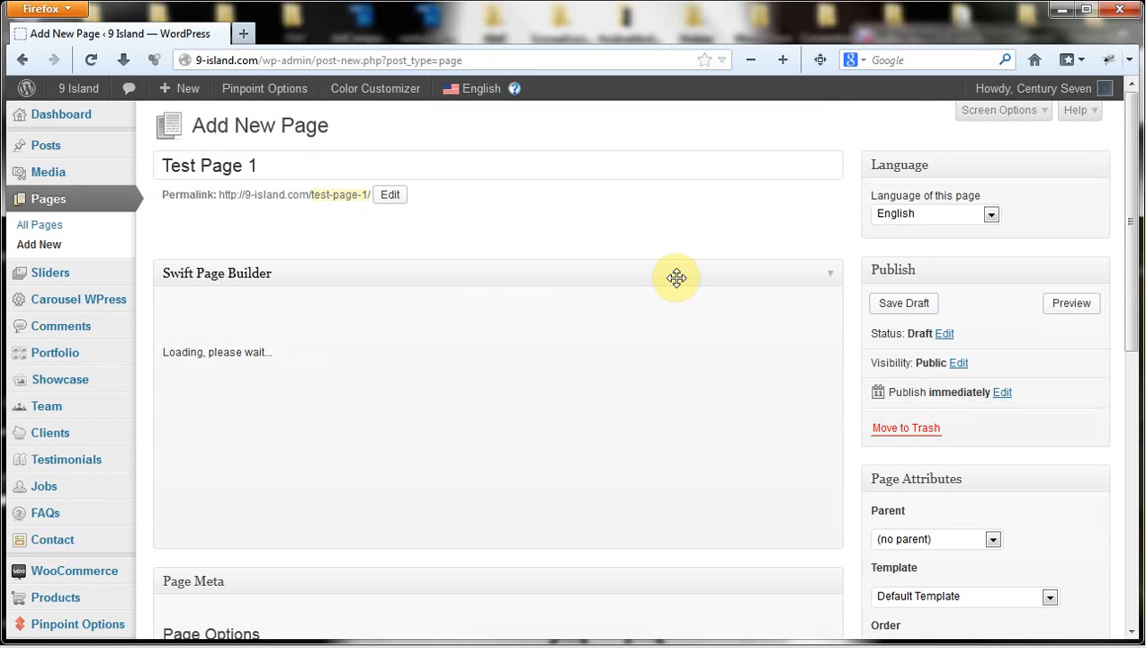
scroll(677, 278, "down", 1)
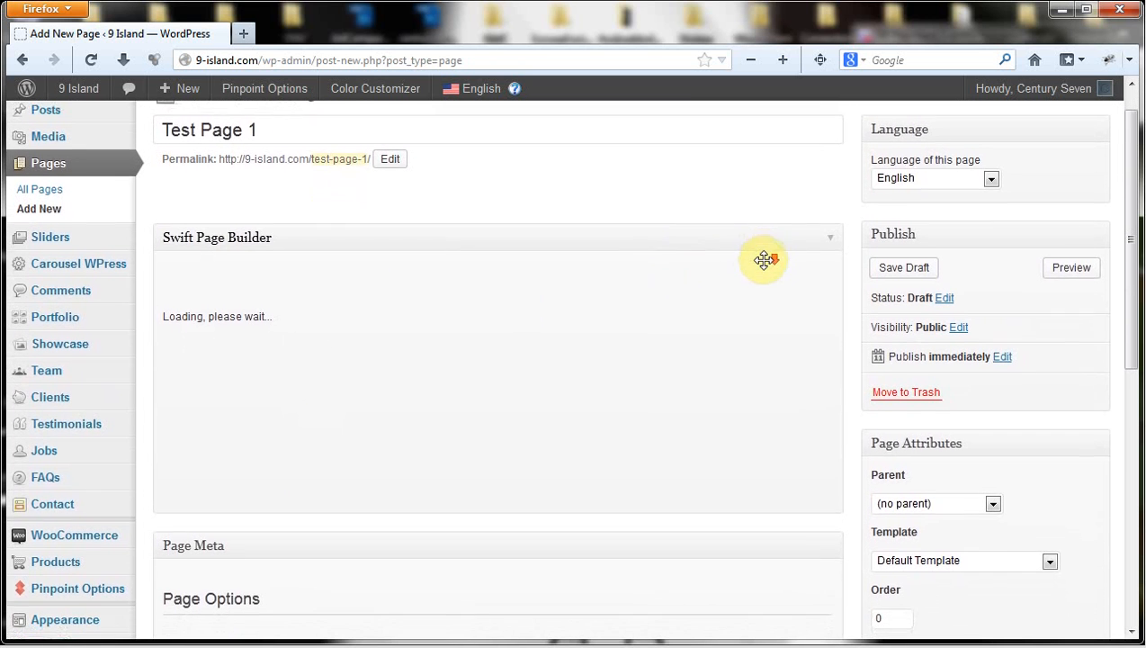
scroll(762, 260, "down", 1)
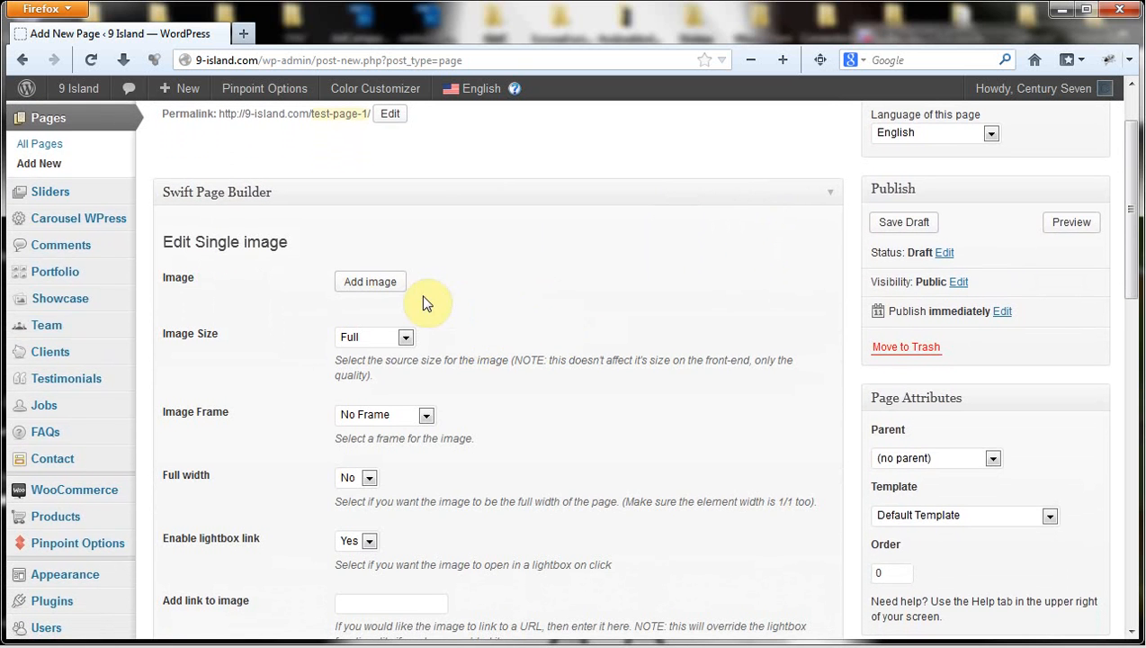
left_click(371, 286)
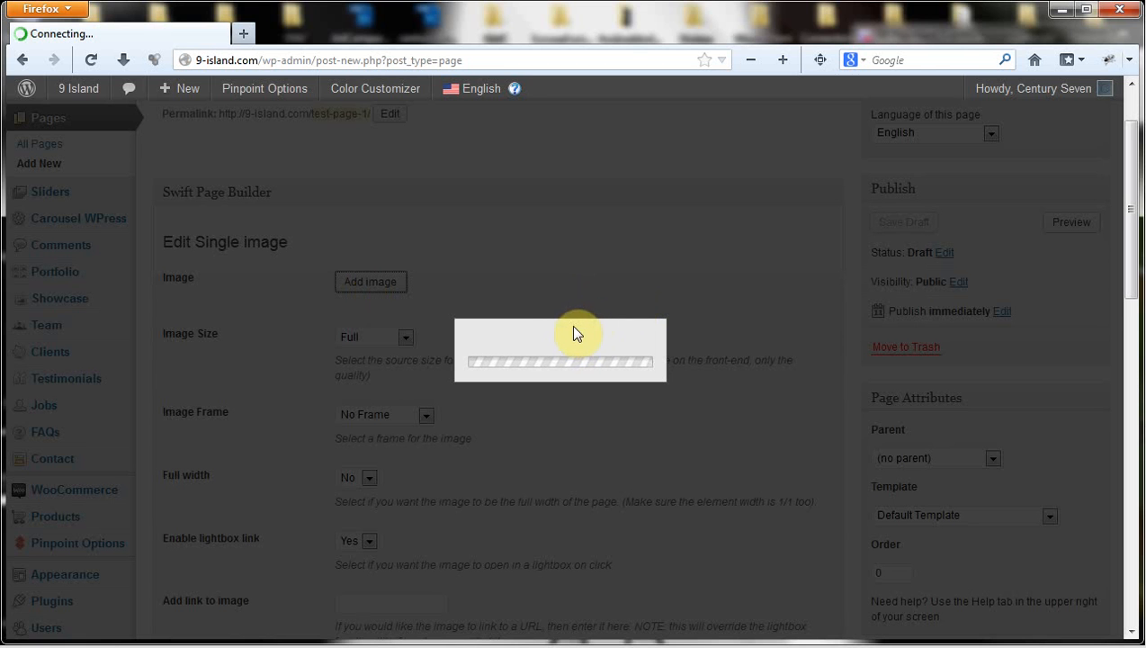
scroll(586, 324, "down", 1)
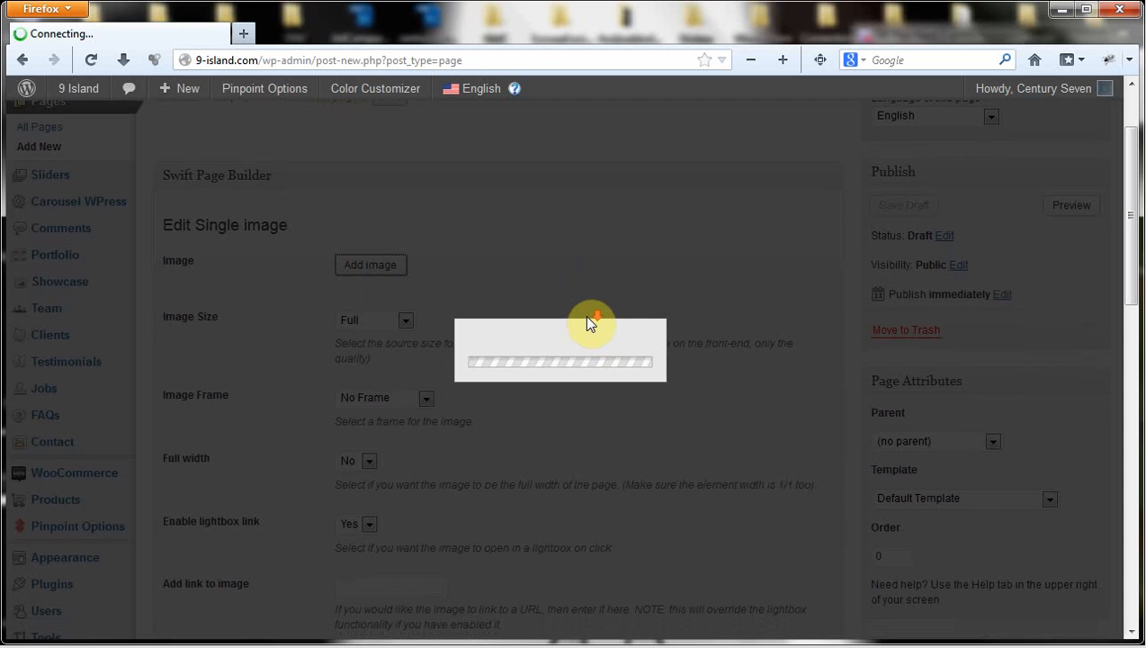
scroll(588, 274, "down", 1)
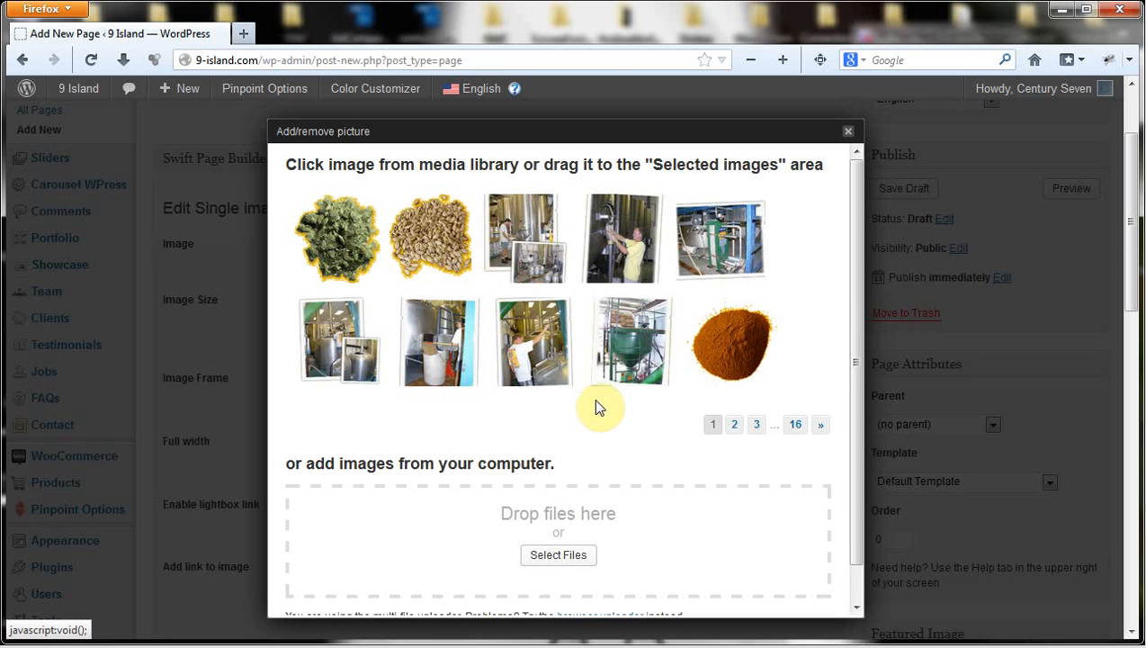
scroll(606, 435, "down", 2)
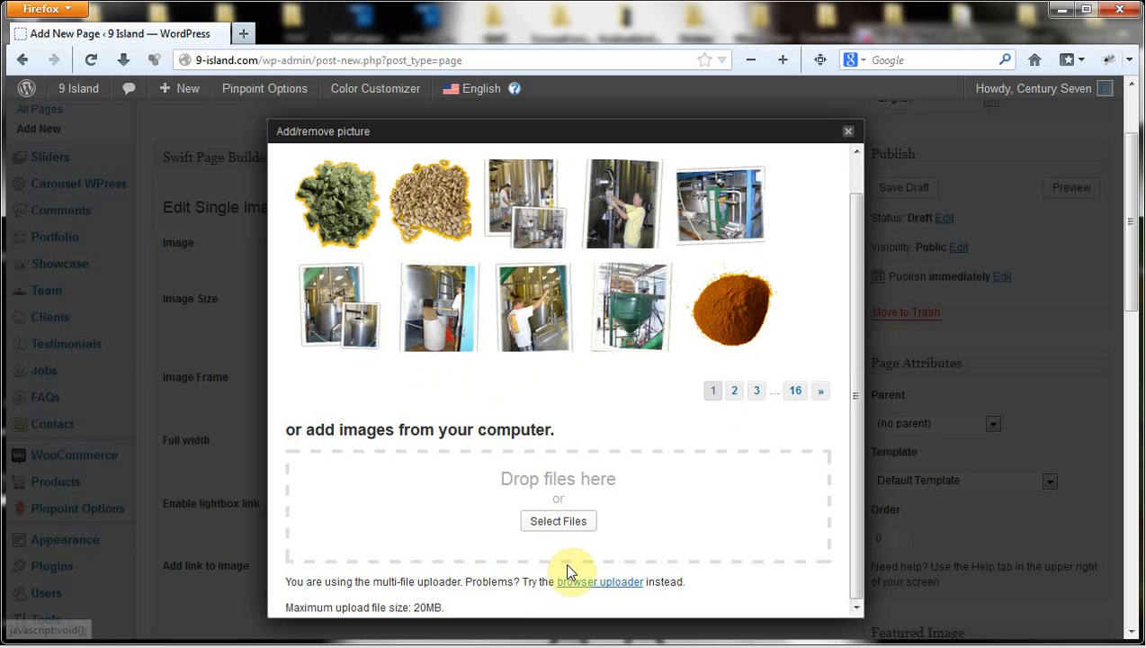
left_click(337, 205)
scroll(675, 349, "down", 2)
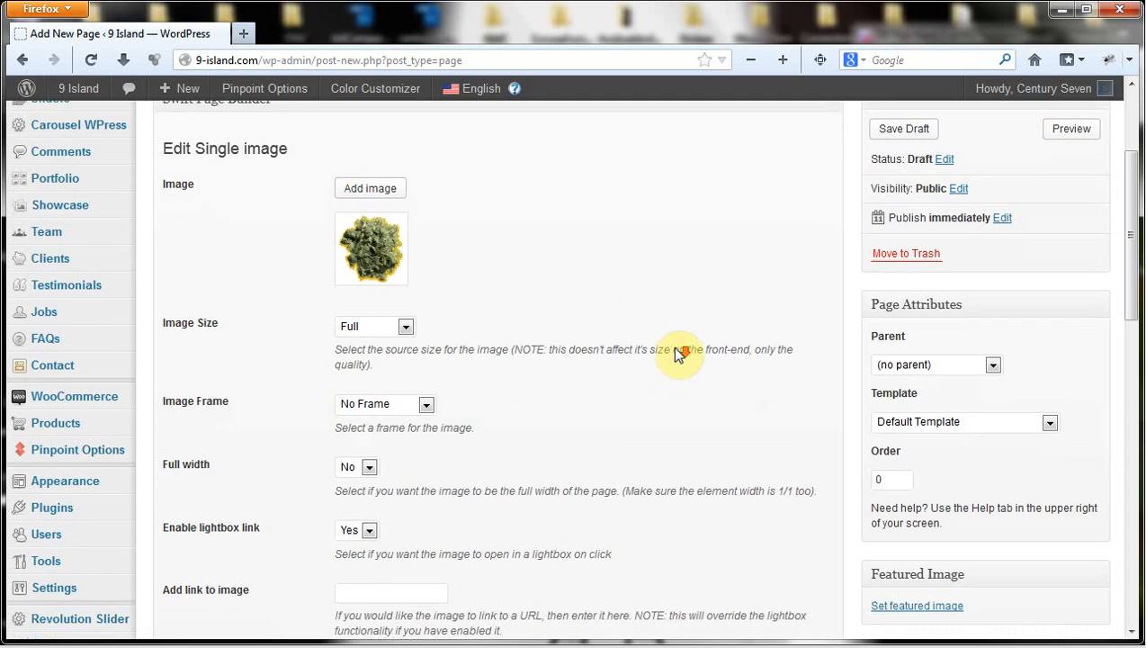
scroll(390, 301, "down", 1)
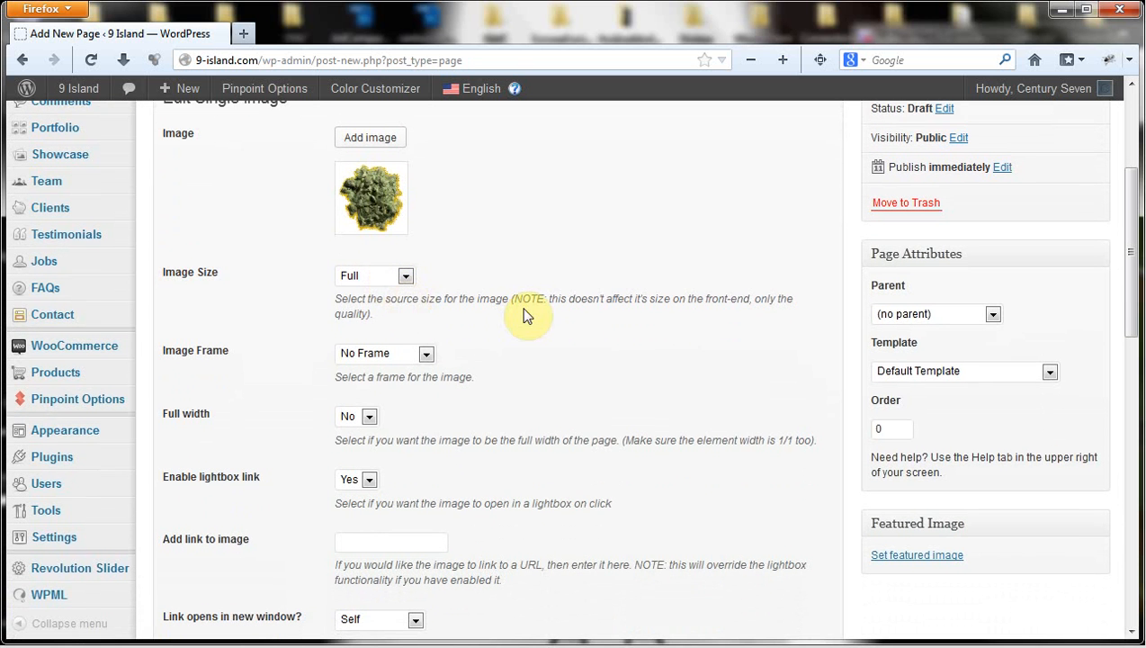
scroll(522, 313, "down", 1)
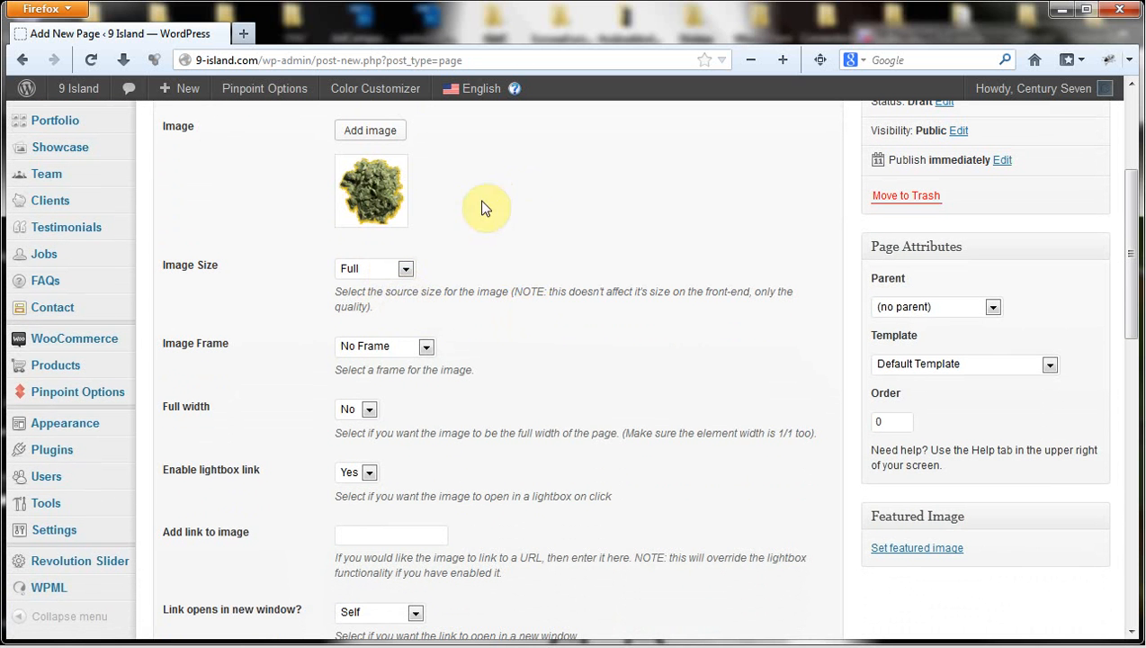
- Set the leafy image's link to open in New Window and save the image element
scroll(632, 251, "down", 2)
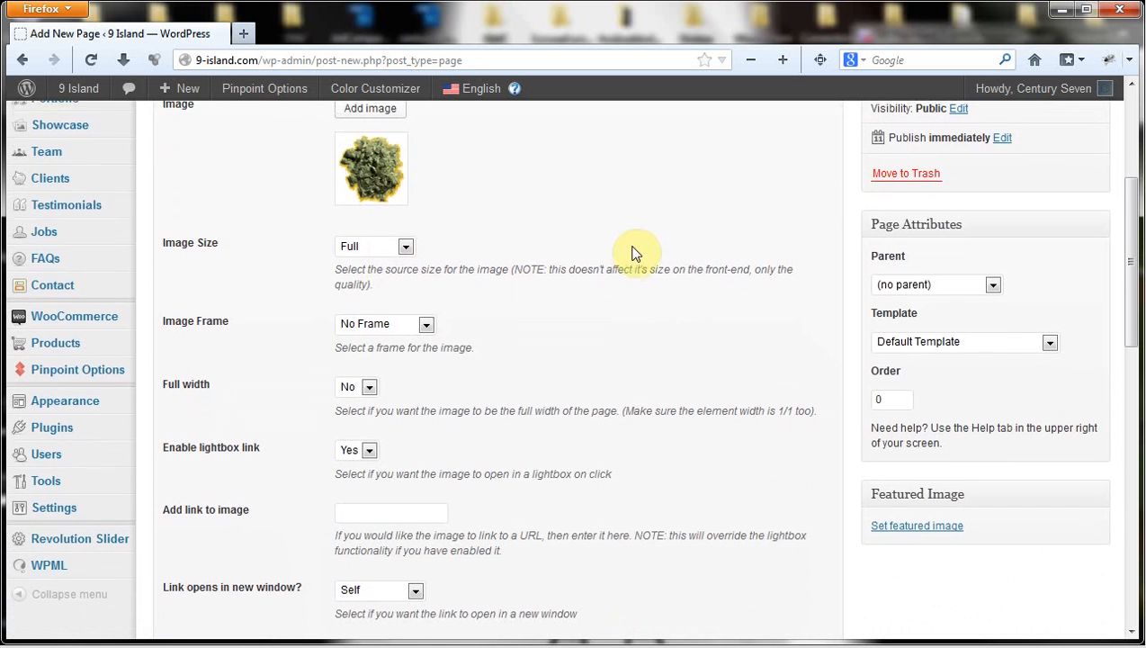
scroll(578, 327, "down", 1)
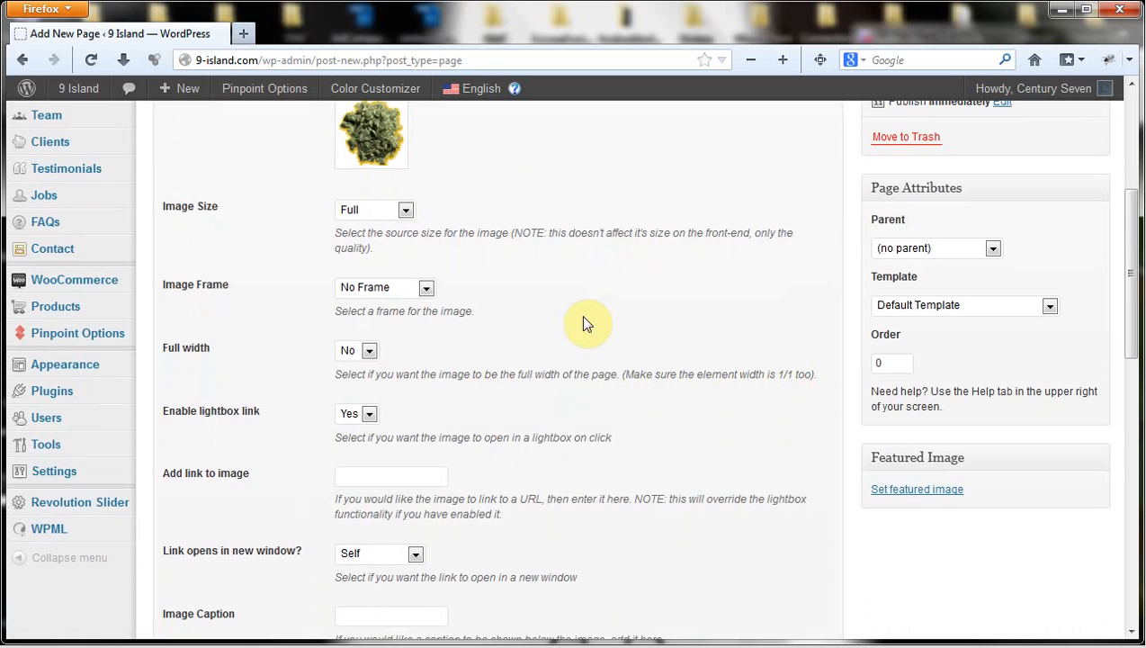
scroll(582, 322, "down", 1)
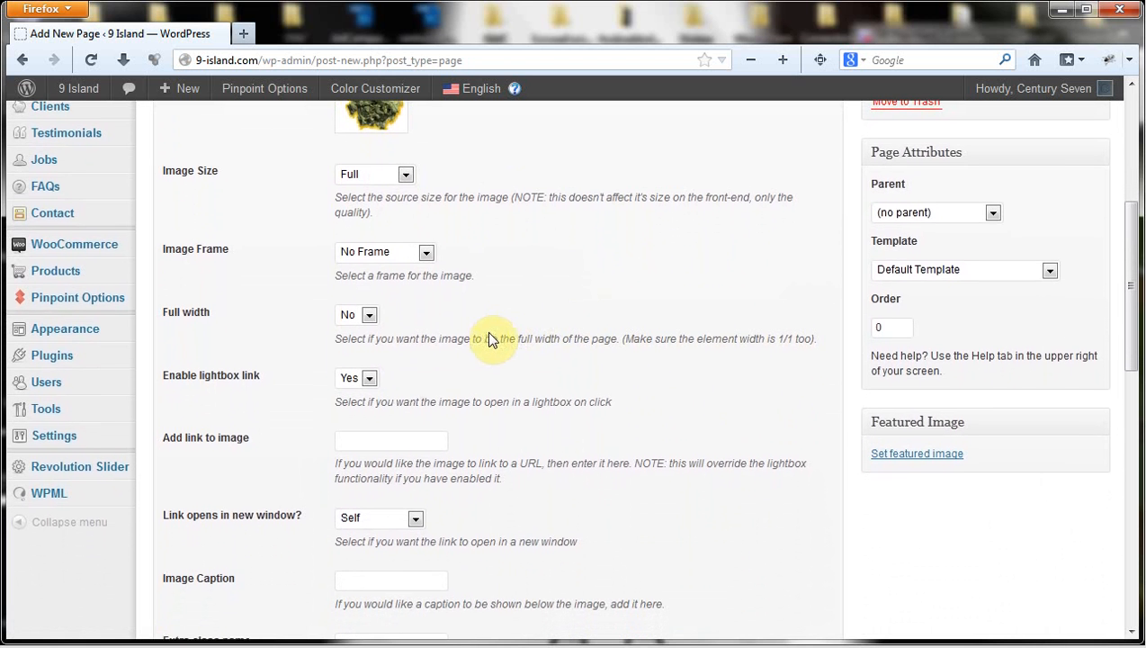
scroll(289, 404, "down", 1)
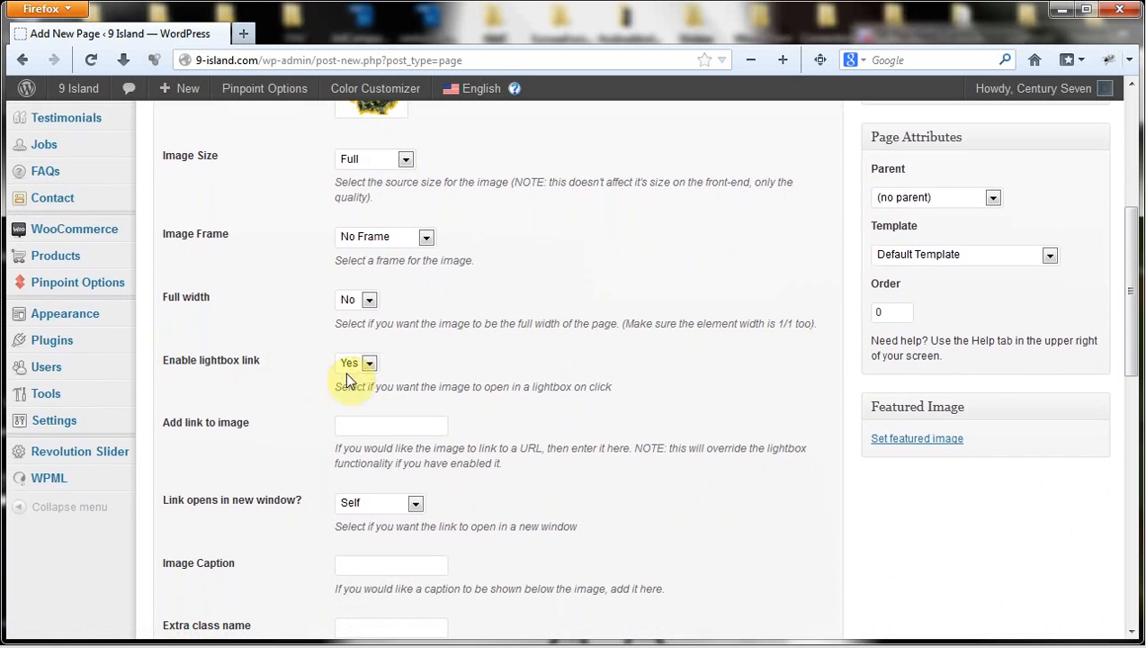
scroll(562, 382, "down", 1)
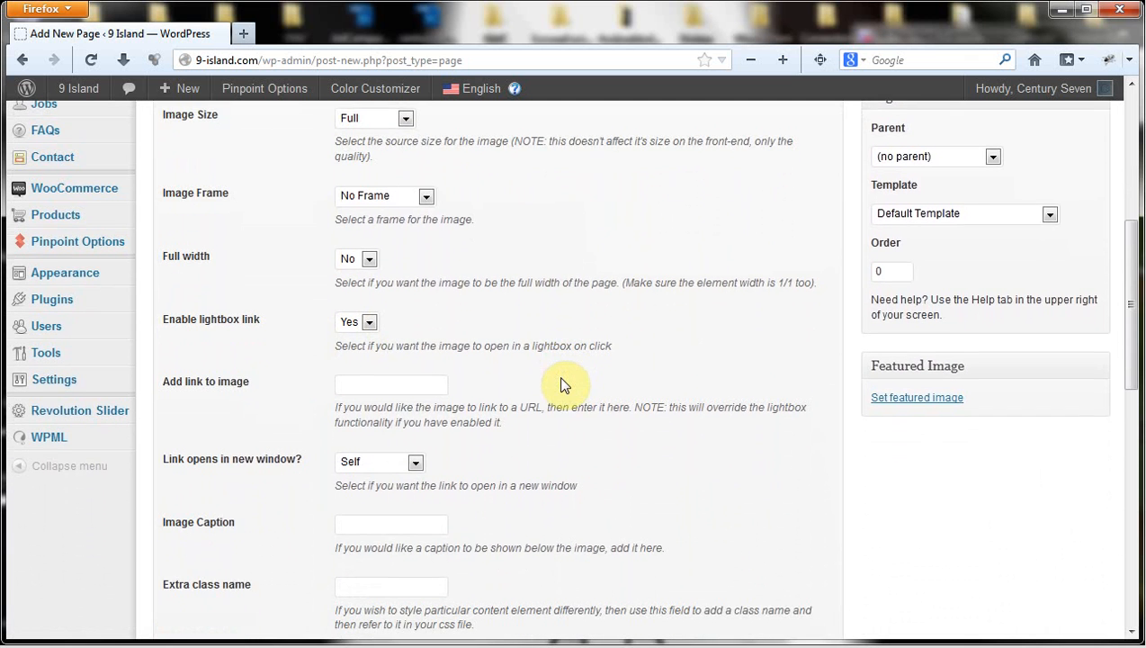
scroll(562, 385, "down", 3)
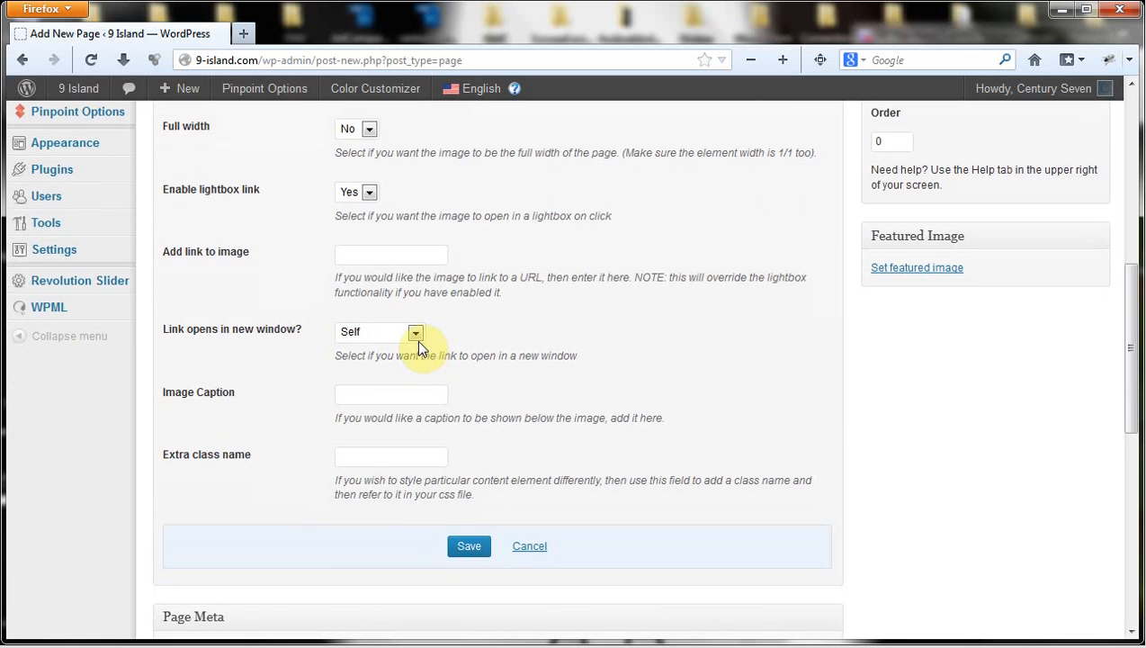
left_click(414, 333)
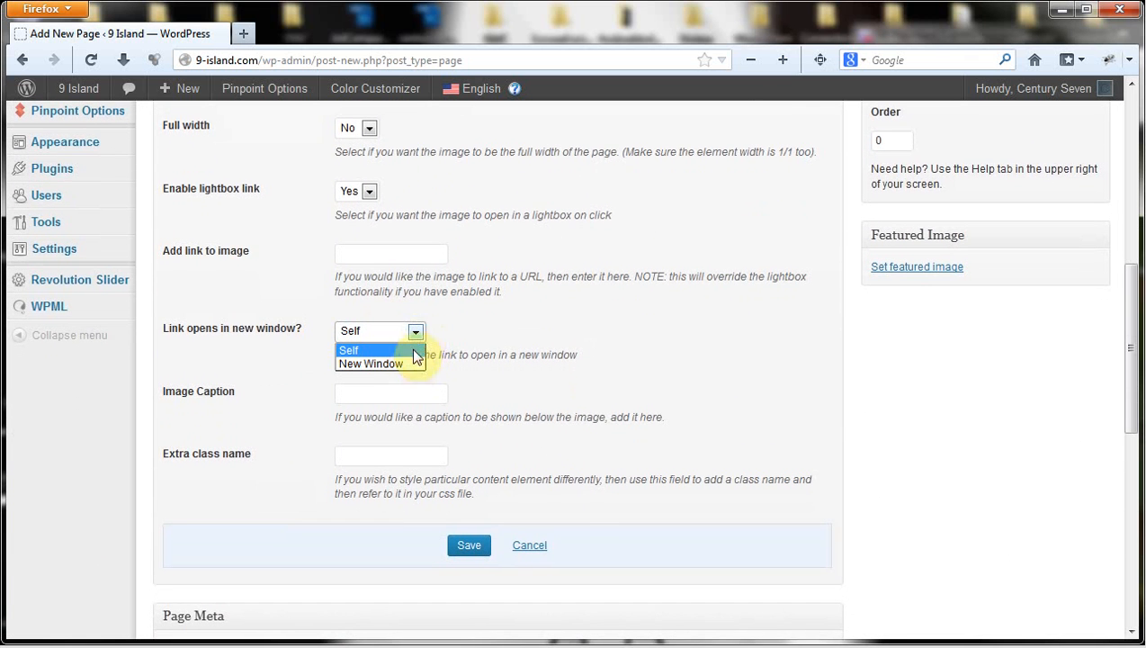
left_click(409, 364)
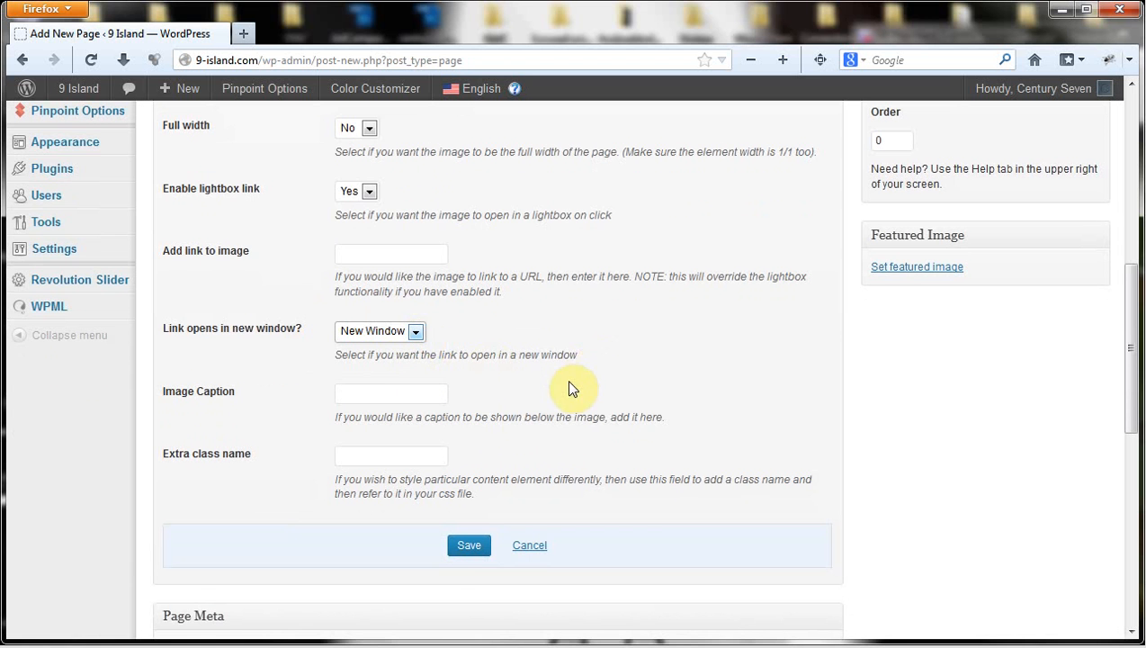
left_click(470, 545)
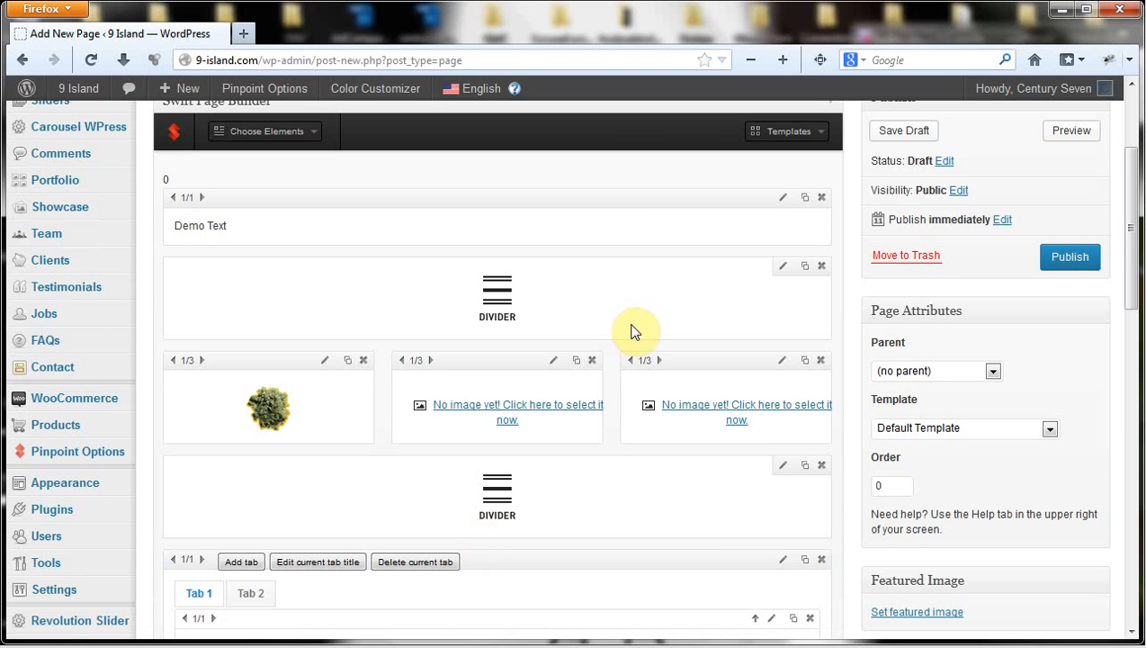
- Open the second image element in the row of three and assign it the grain picture from the media library
left_click(506, 404)
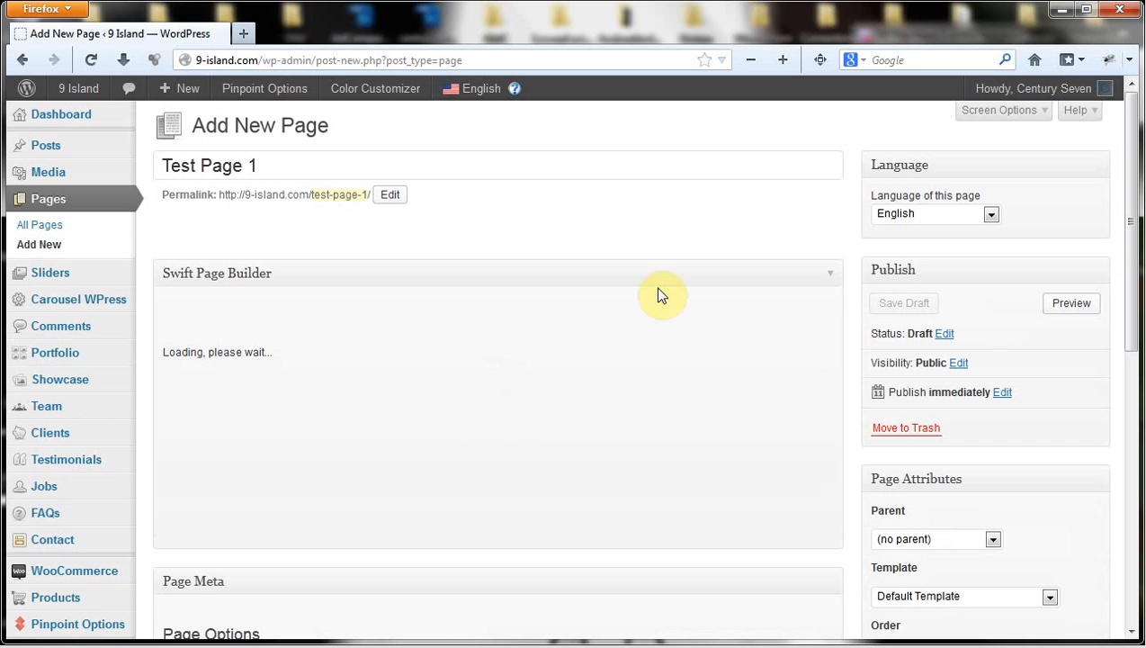
scroll(659, 294, "down", 2)
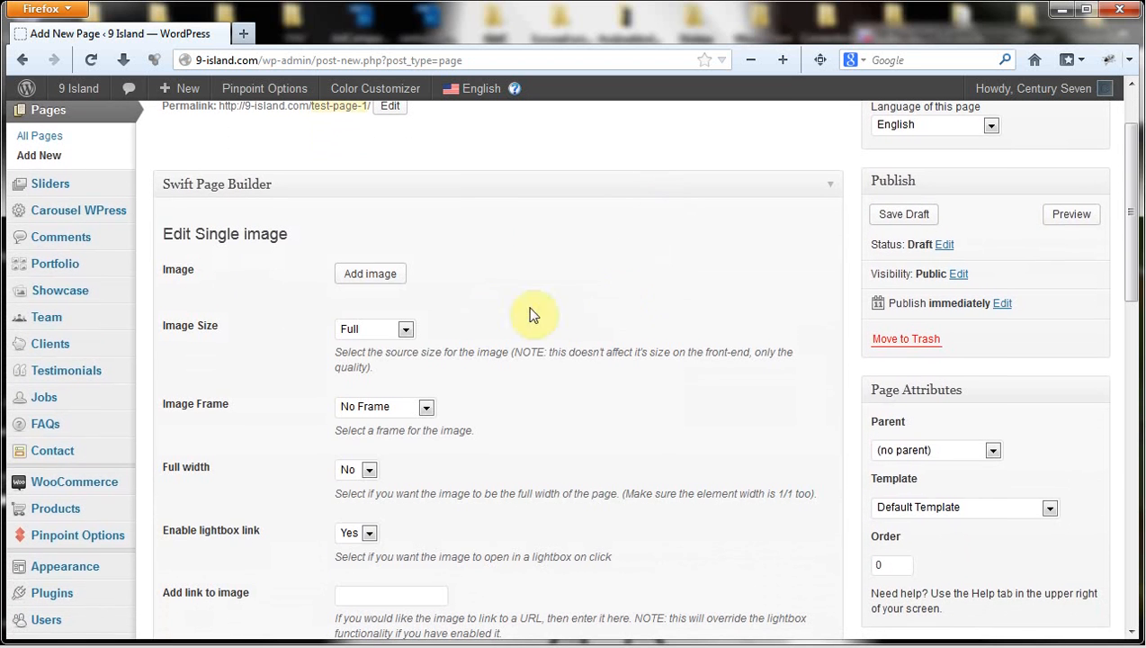
left_click(346, 278)
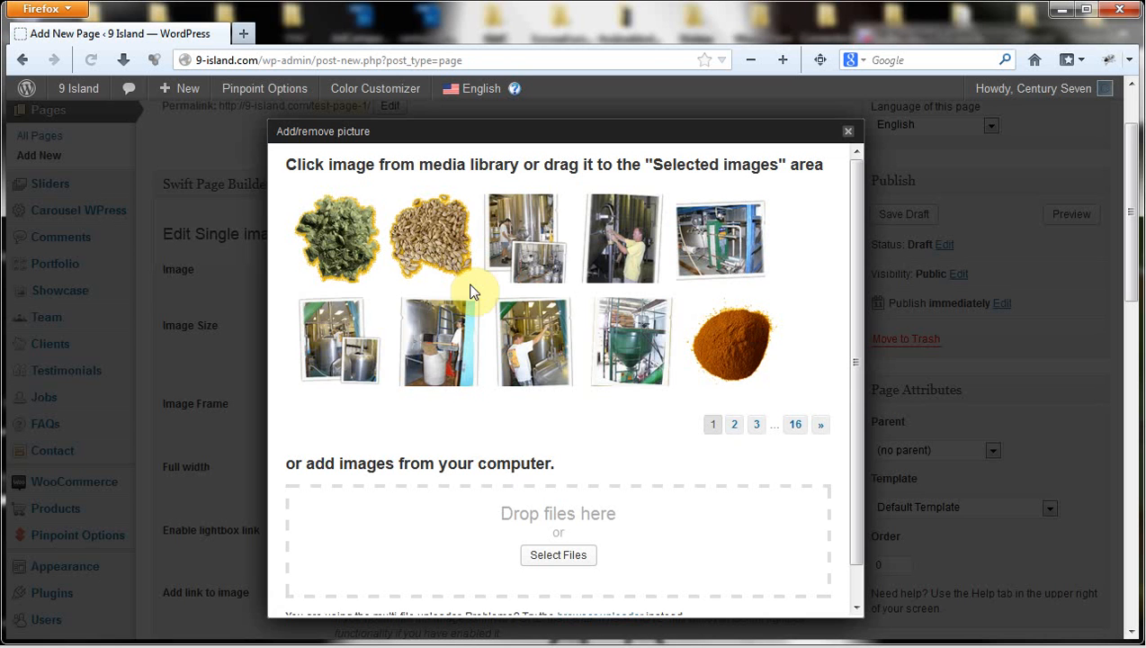
left_click(441, 243)
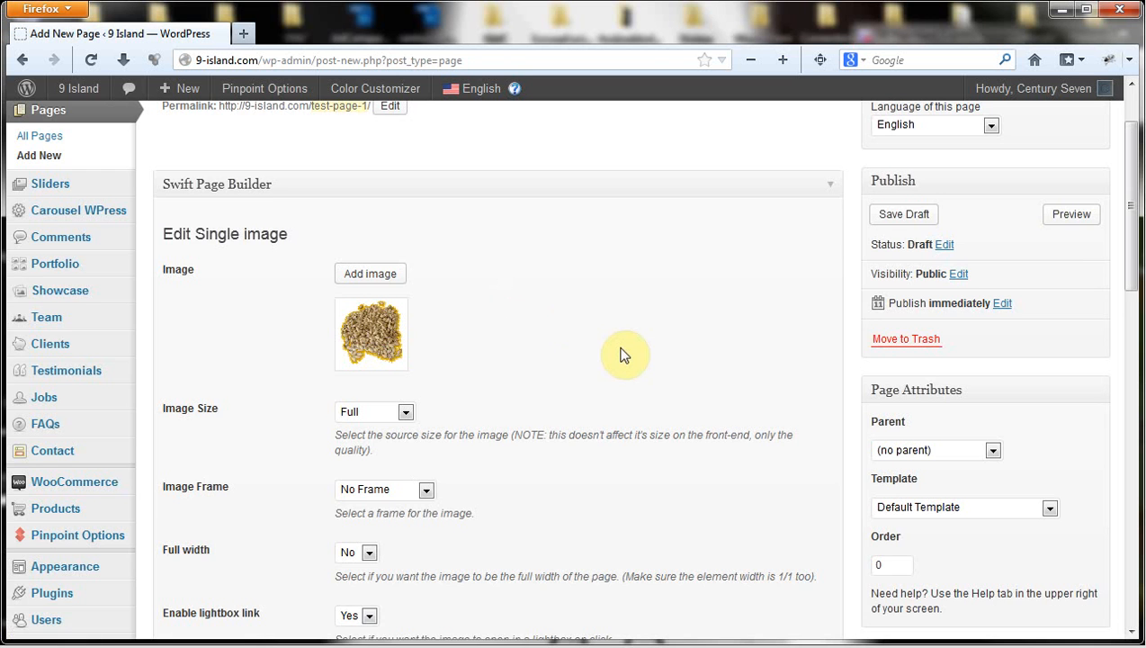
- Set the grain image's link to open in New Window and save the image element
scroll(627, 357, "down", 2)
scroll(627, 356, "down", 5)
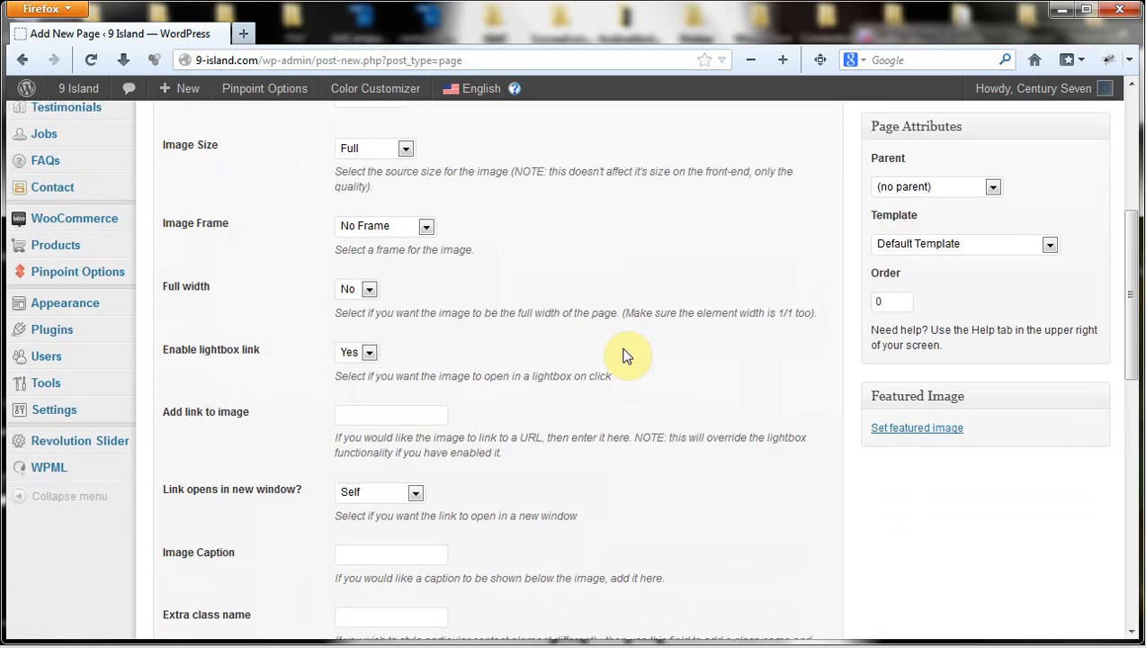
scroll(627, 357, "down", 2)
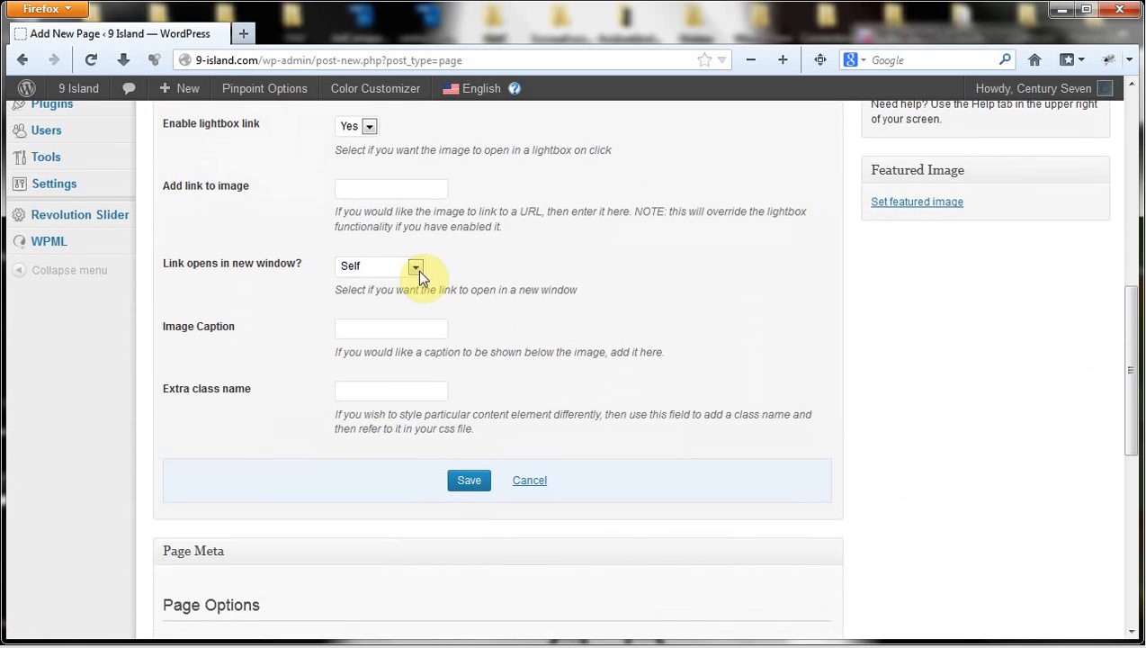
left_click(415, 268)
left_click(391, 299)
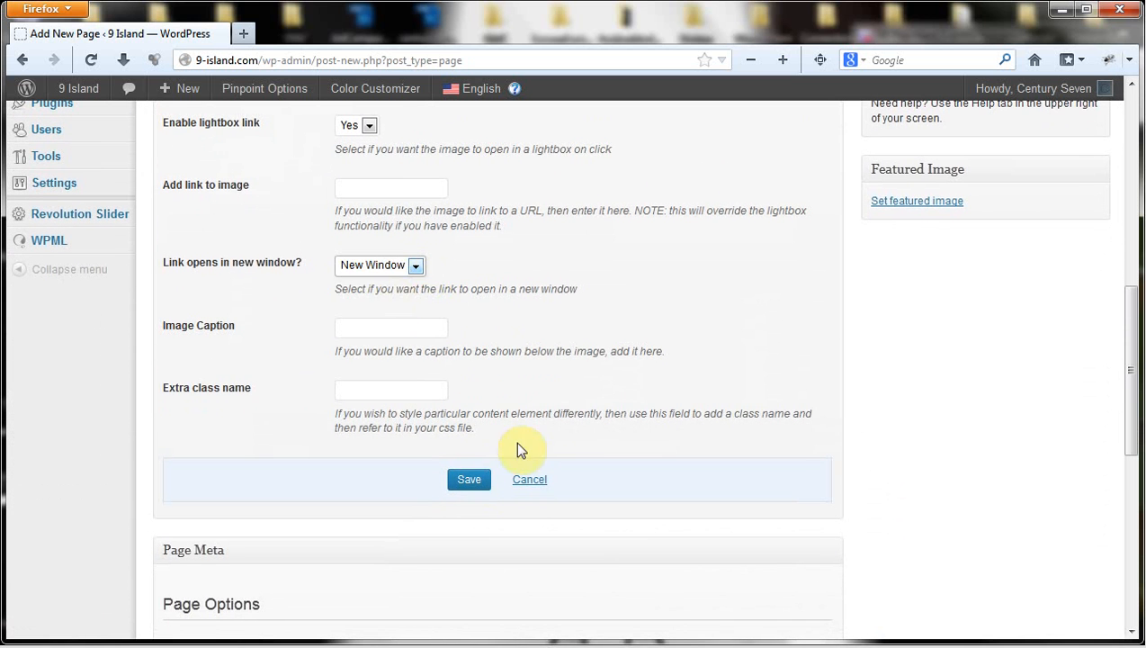
left_click(471, 479)
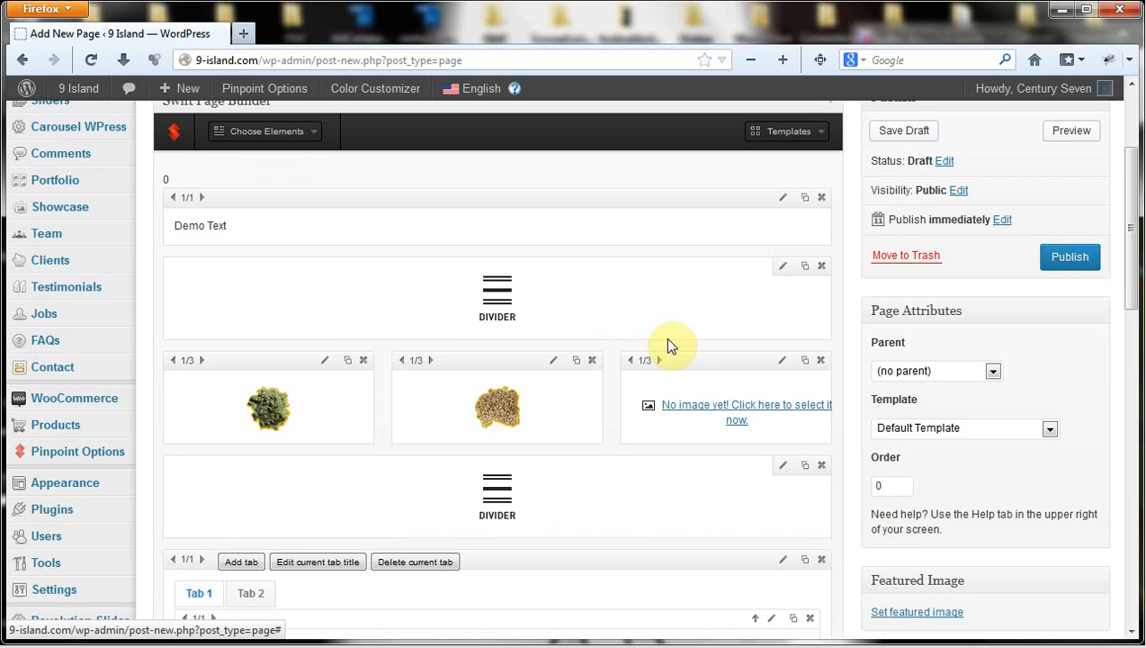
- Open the third image element in the row and assign it the double photo of the steel tanks from the media library
left_click(747, 407)
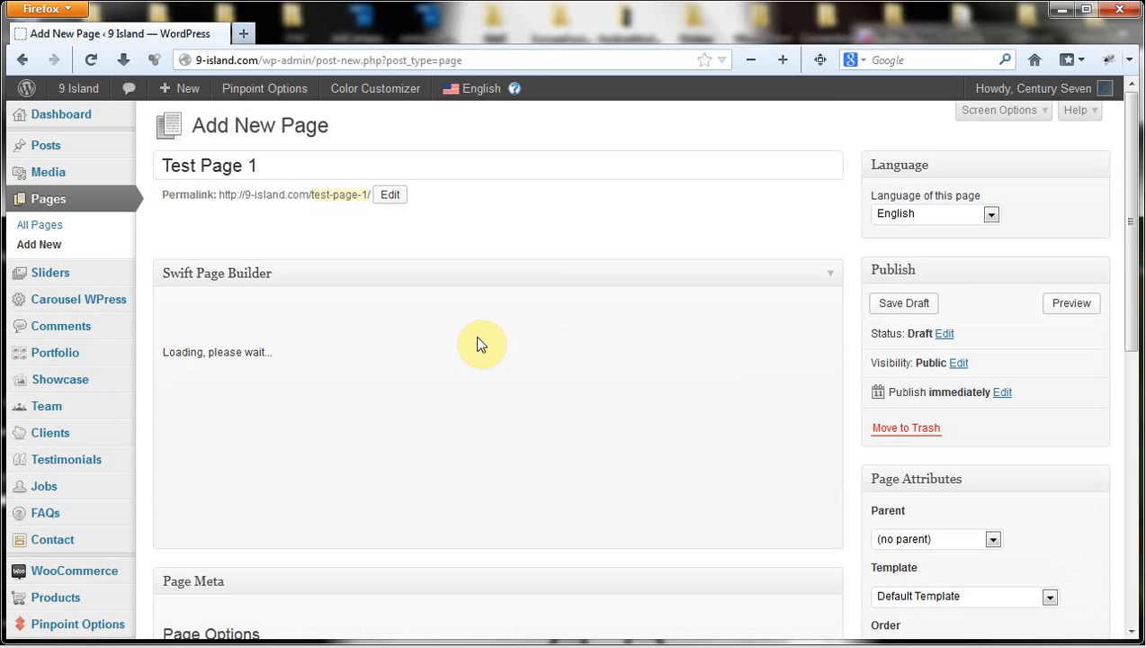
scroll(479, 344, "down", 2)
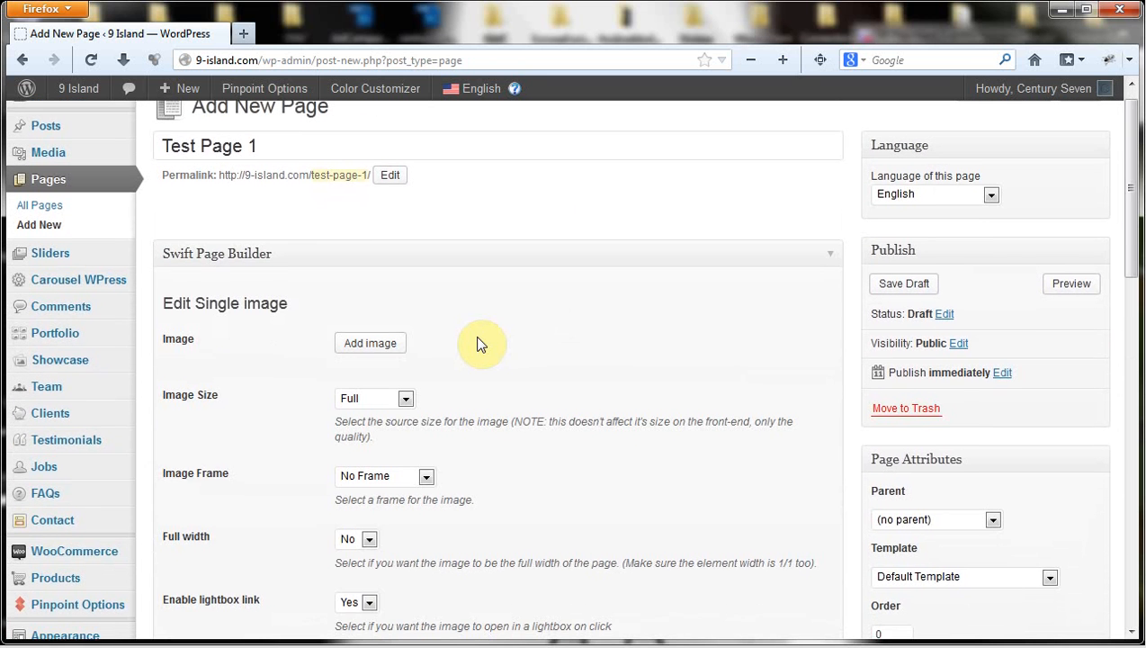
left_click(380, 335)
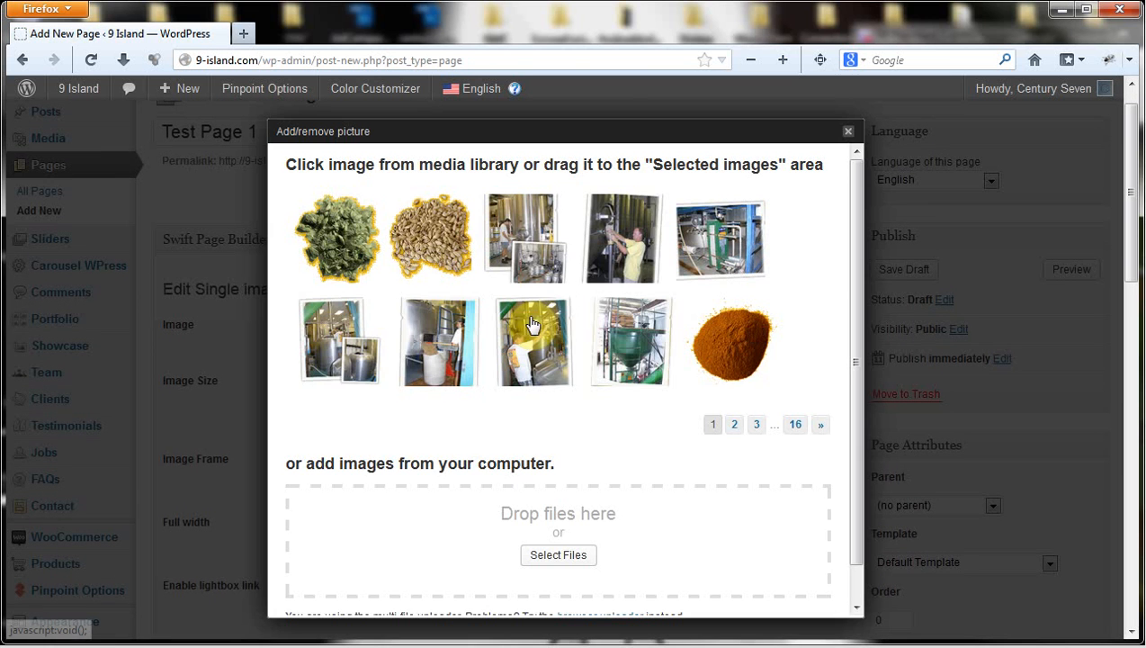
left_click(495, 238)
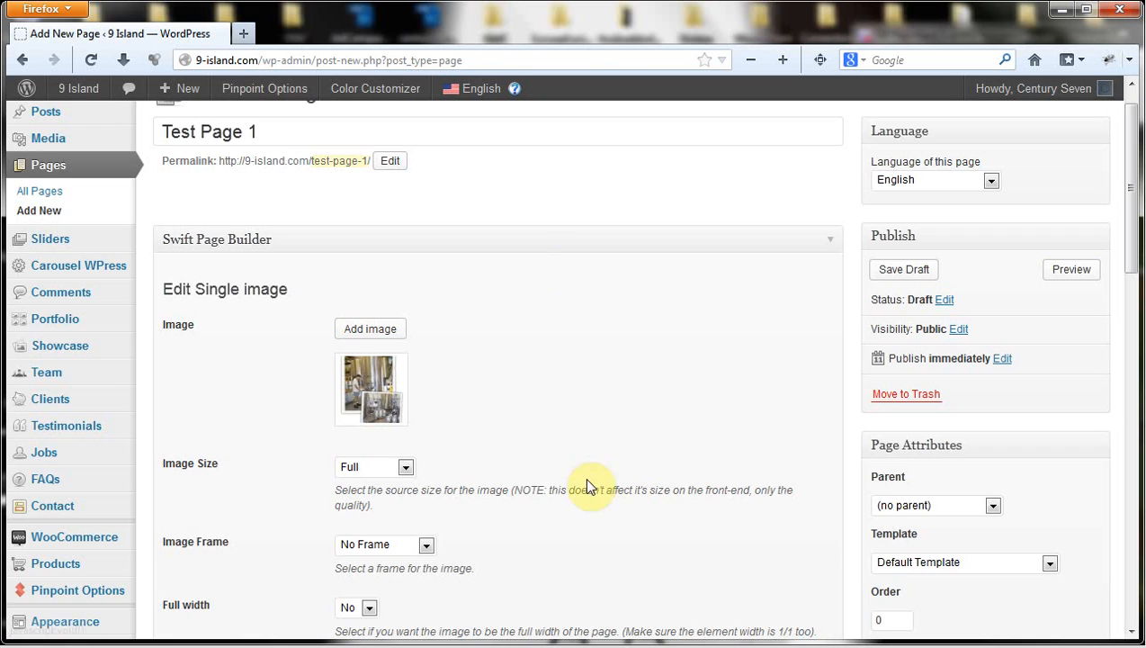
- Set the tank image's link to open in New Window and save the image element
scroll(567, 385, "down", 5)
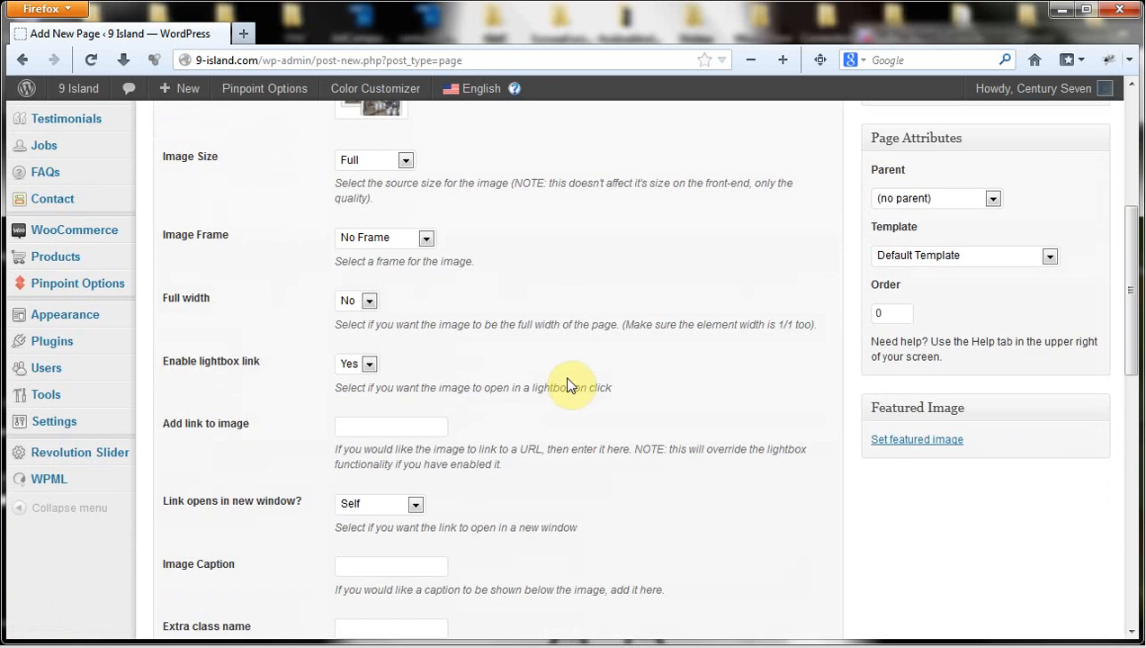
scroll(517, 389, "down", 3)
left_click(416, 350)
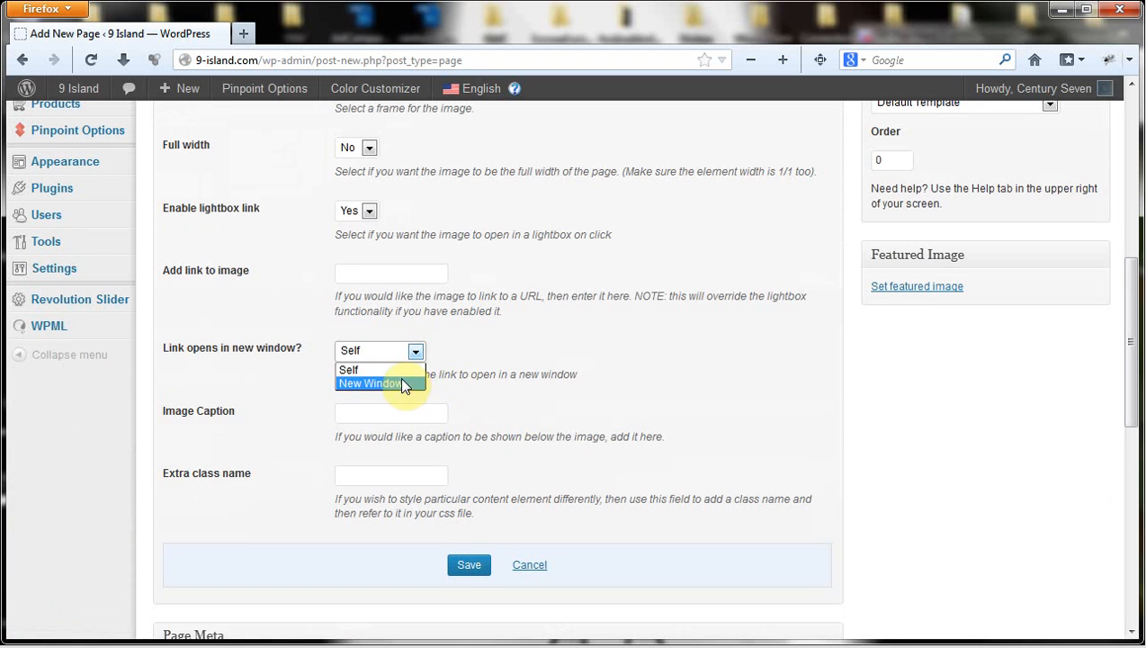
left_click(397, 382)
left_click(469, 566)
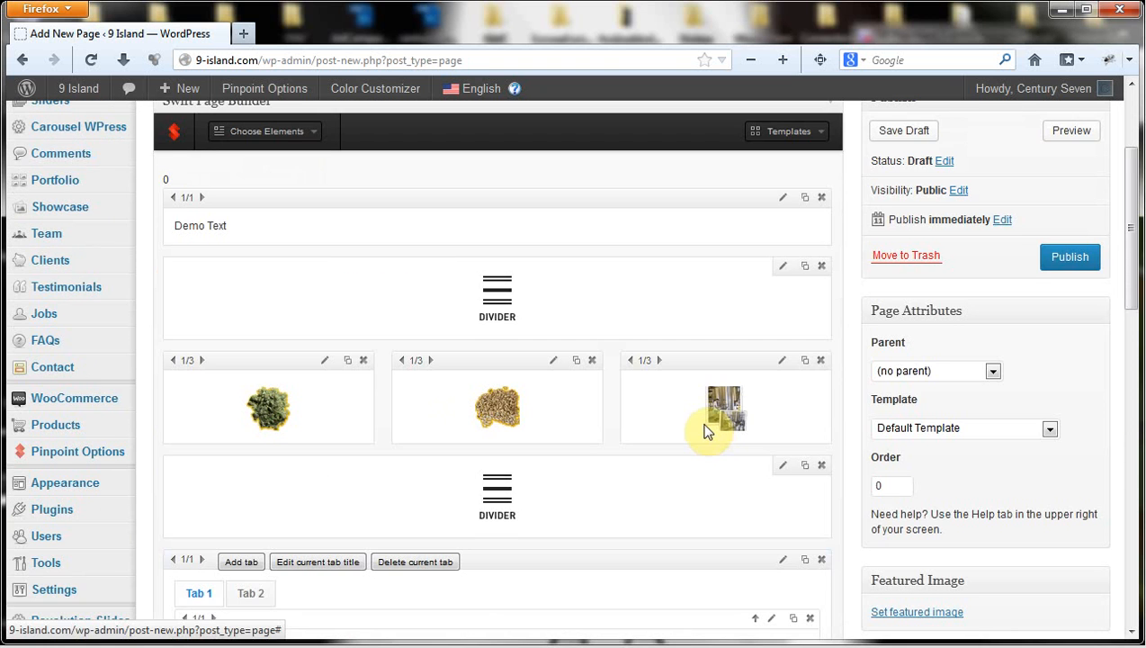
- Rename the first tab of the tabs element as "Cool Title 1"
scroll(704, 432, "down", 4)
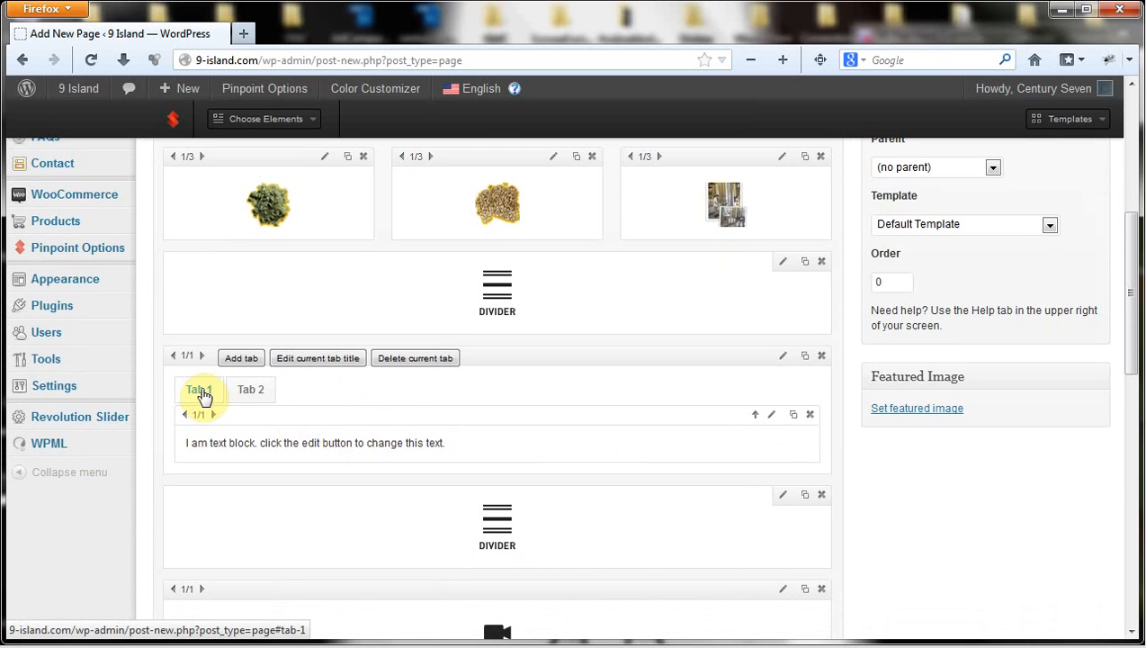
scroll(394, 410, "down", 1)
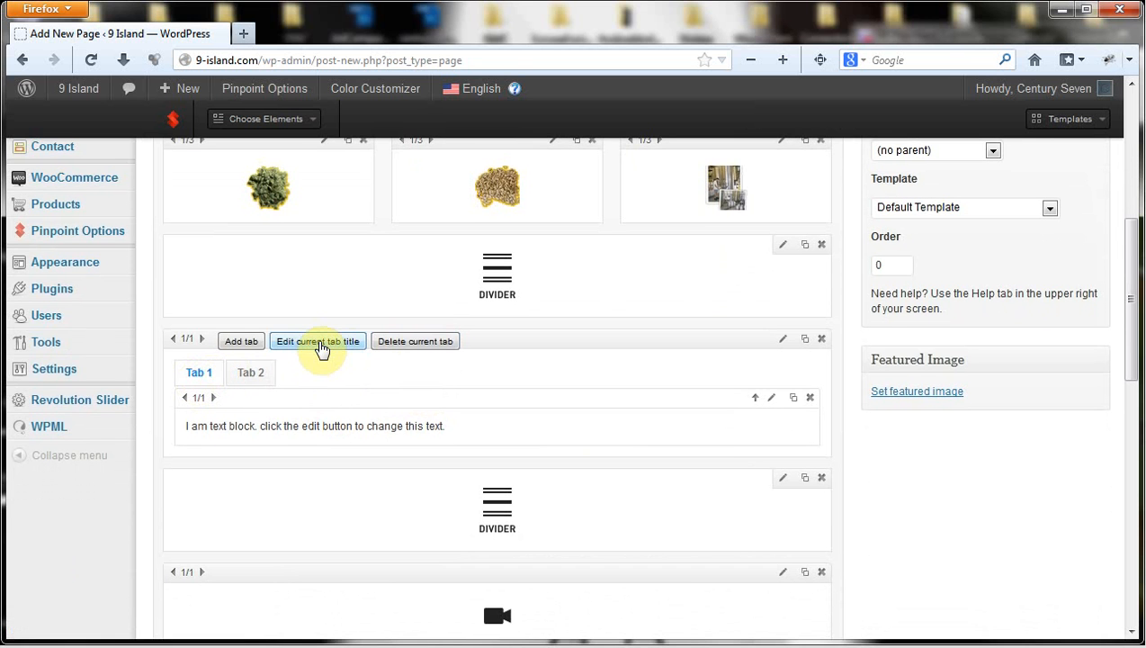
left_click(322, 342)
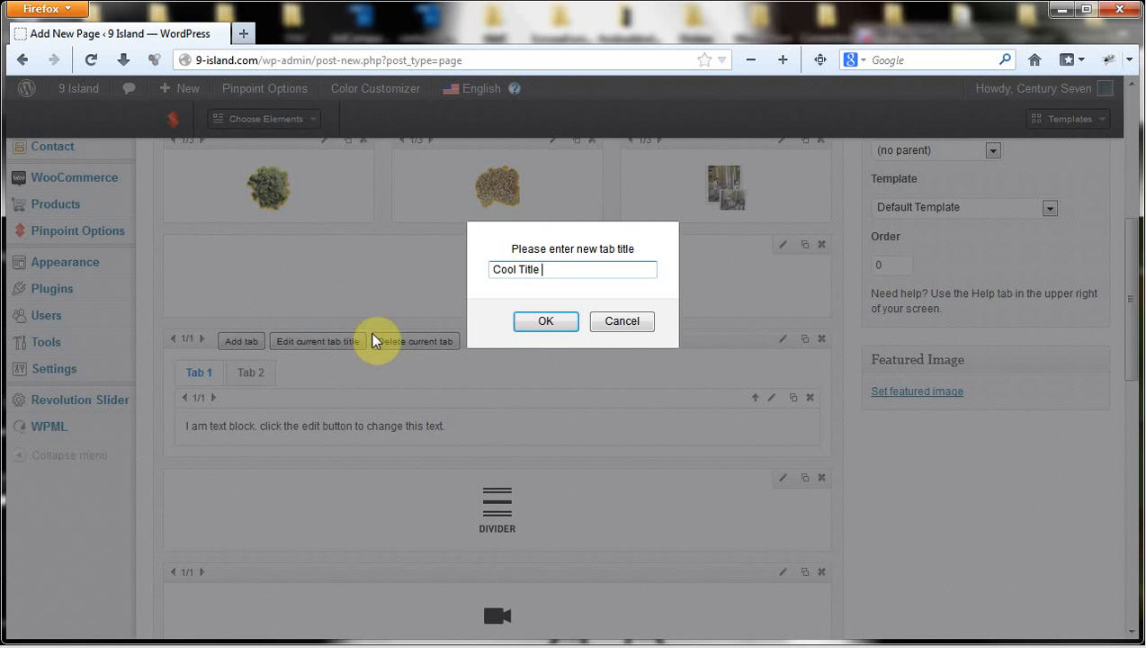
type("Cool Title 1")
left_click(562, 320)
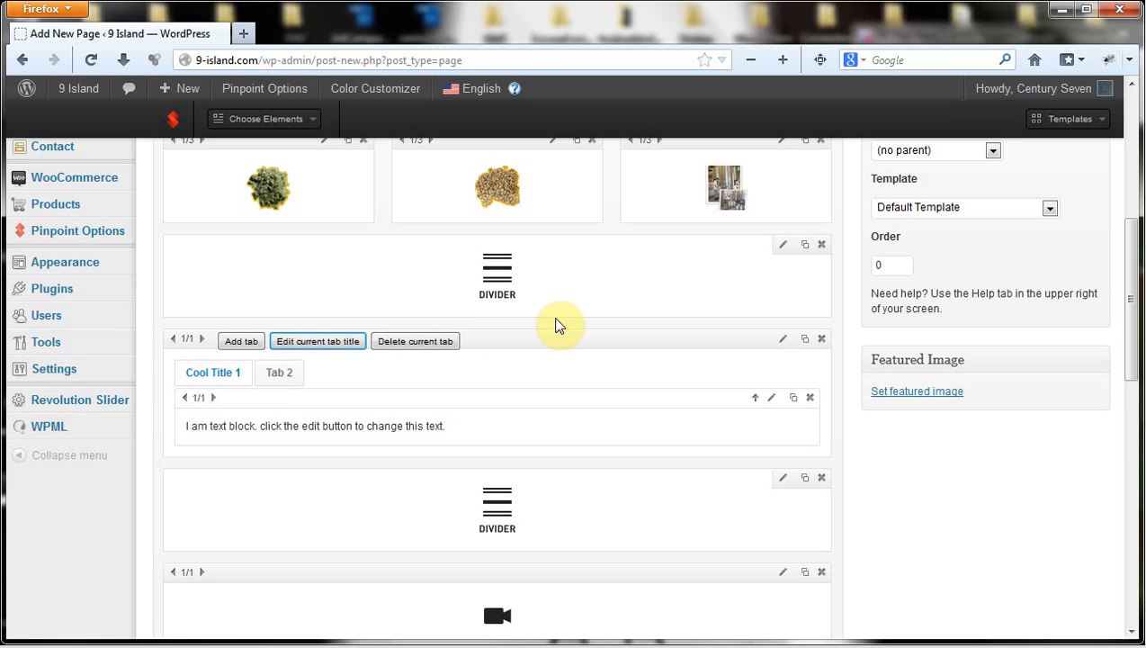
- Rename the second tab of the tabs element as "Cool Title 2"
left_click(279, 372)
left_click(322, 347)
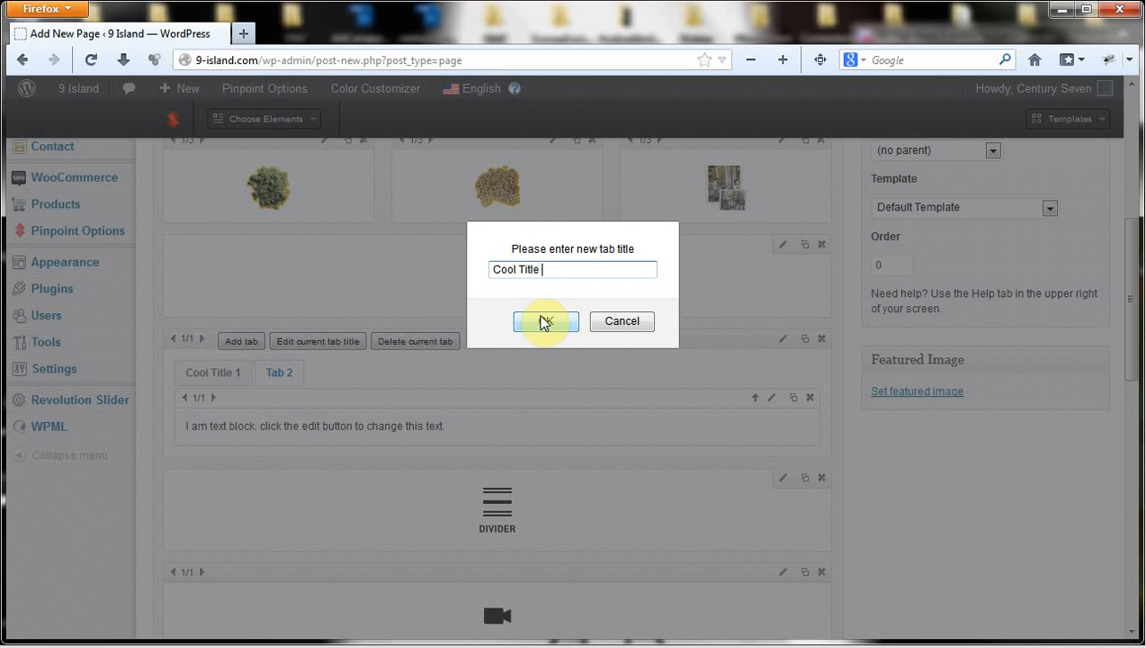
left_click(544, 322)
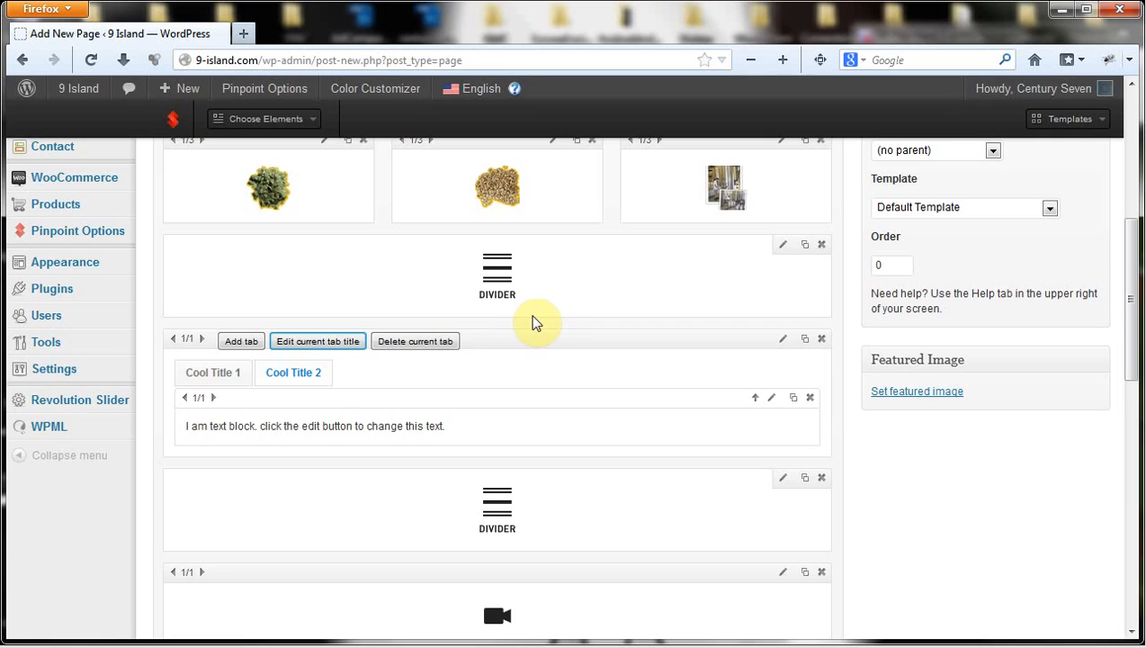
- Try out adding a third tab to the tabs element, delete it again and return to the "Cool Title 1" tab
left_click(237, 343)
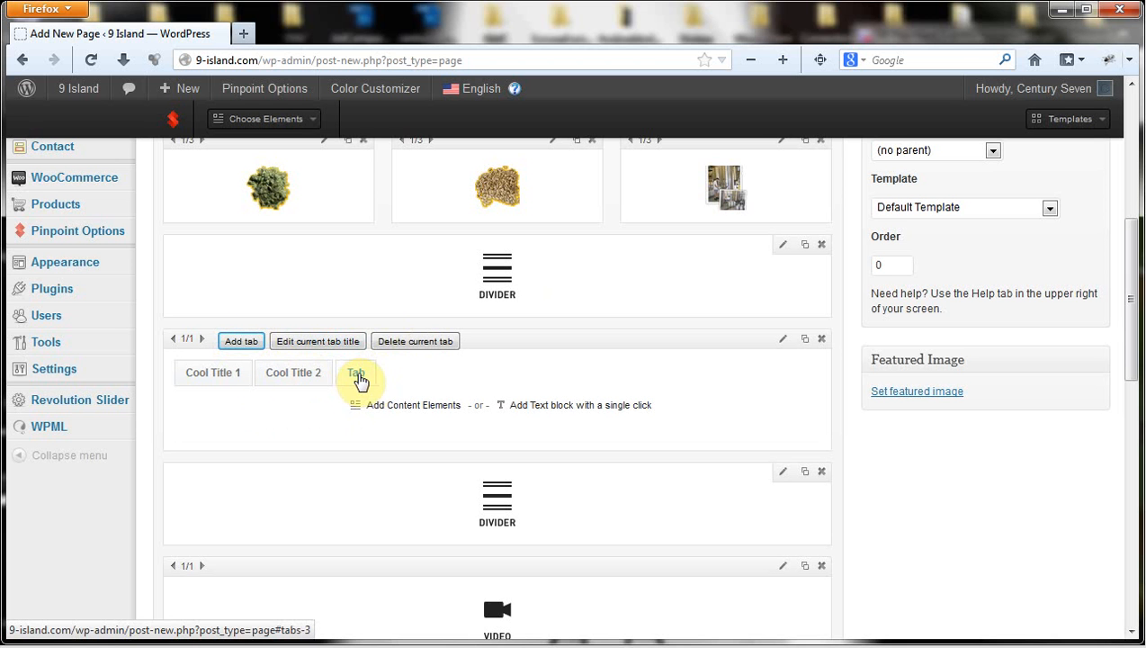
left_click(430, 343)
left_click(546, 324)
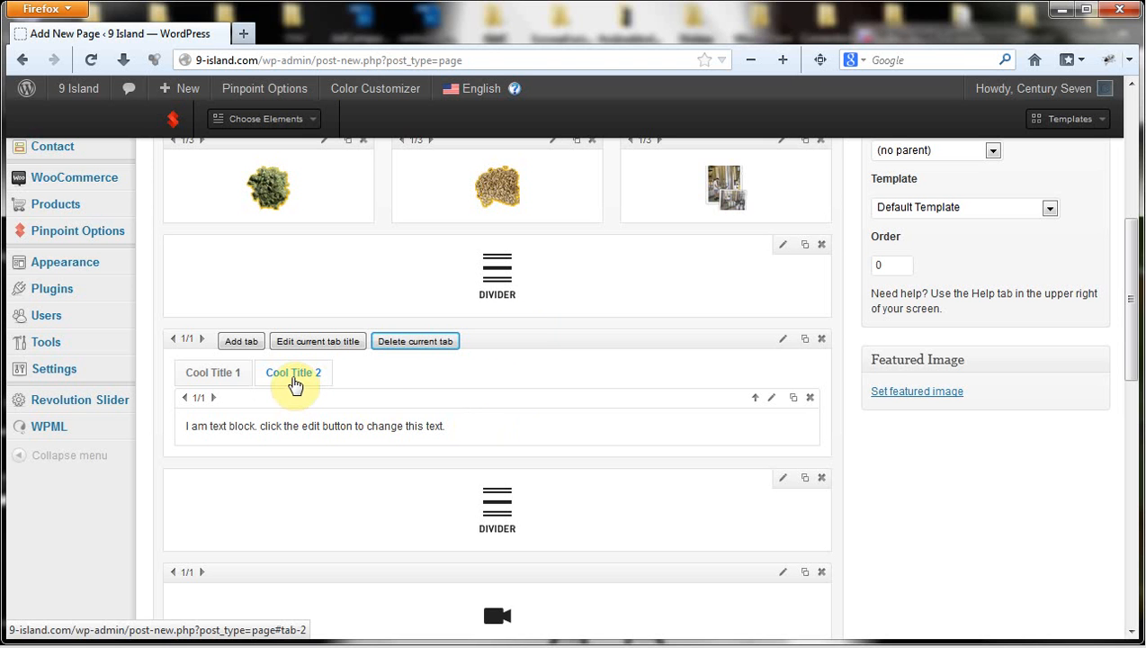
left_click(225, 376)
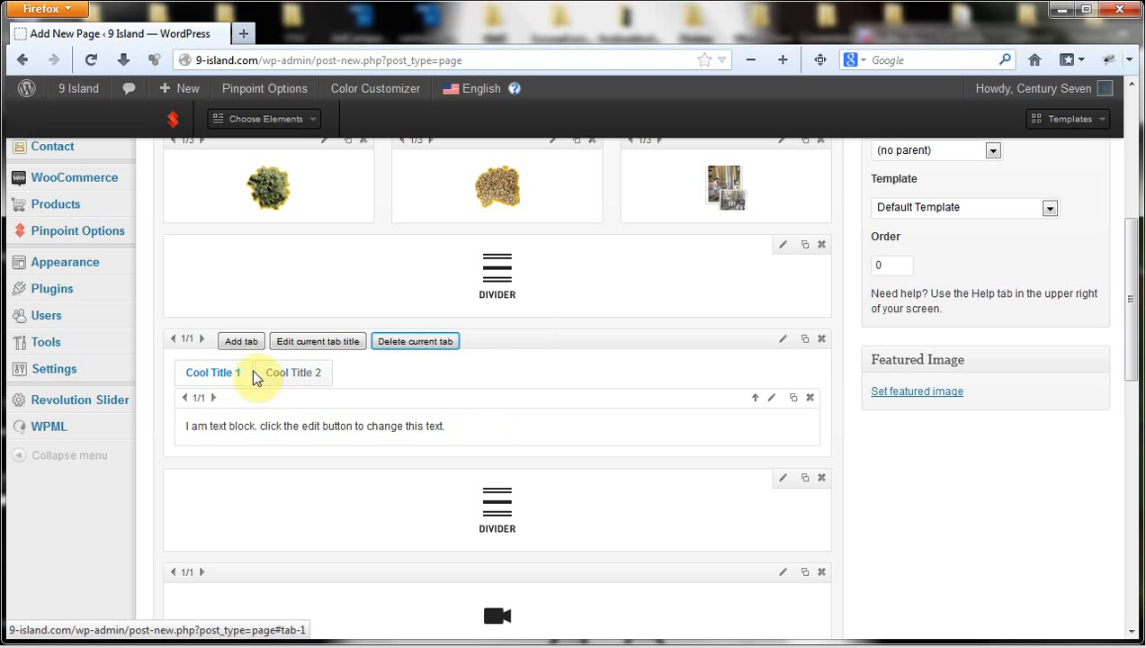
- Add a third tab to the tabs element and insert a Google maps element on the page
left_click(243, 343)
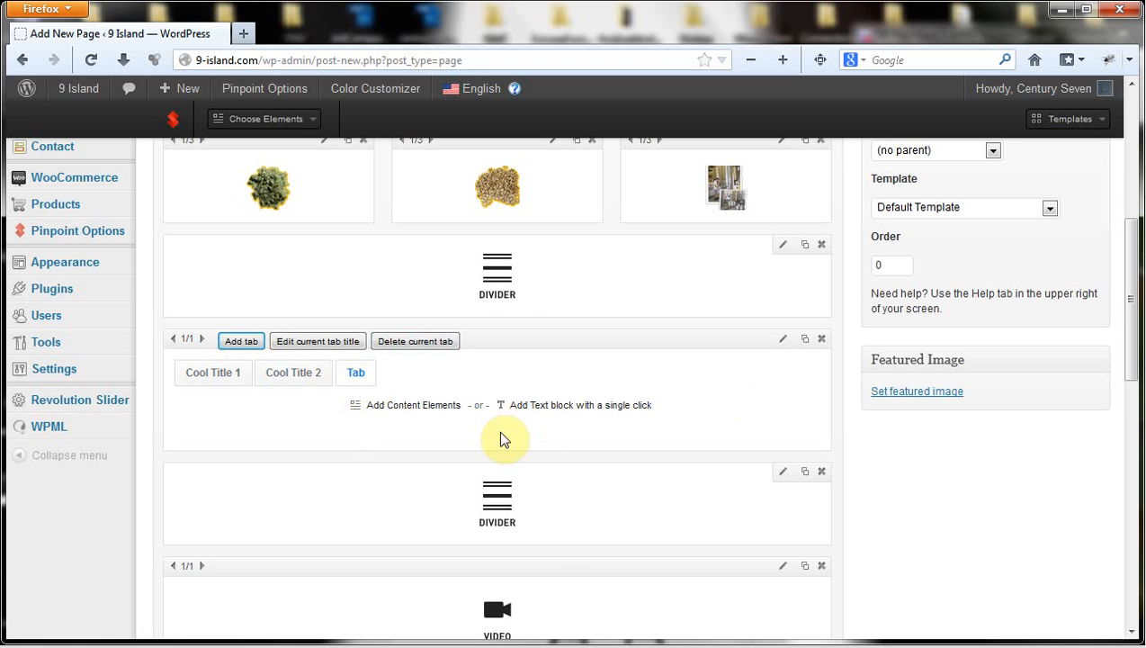
left_click(414, 409)
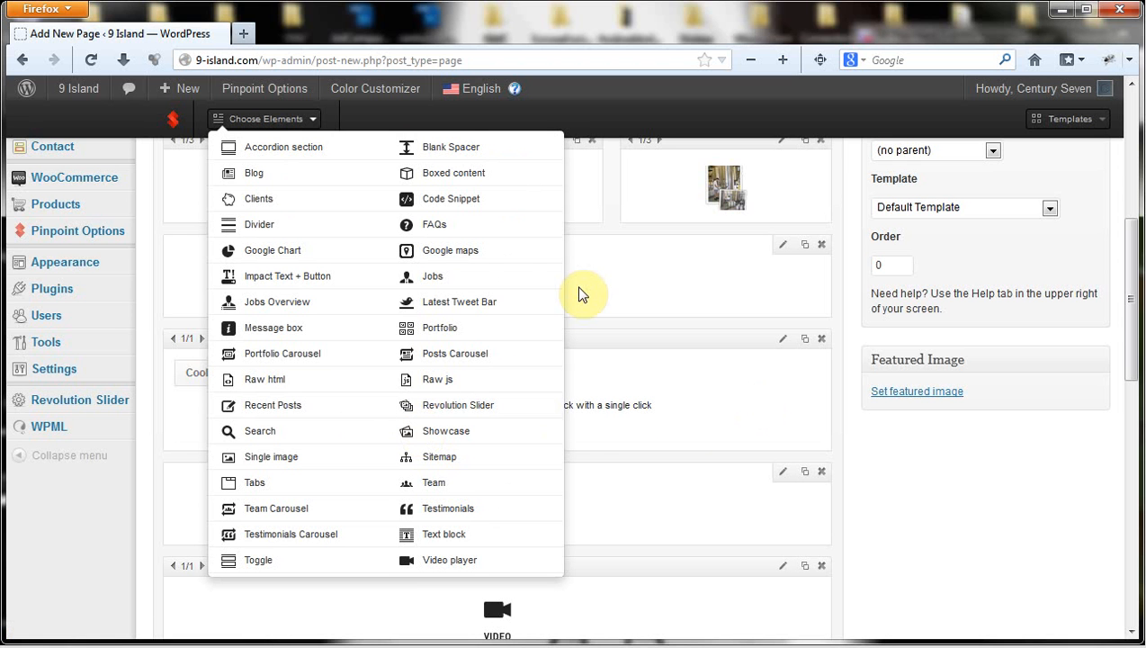
left_click(460, 252)
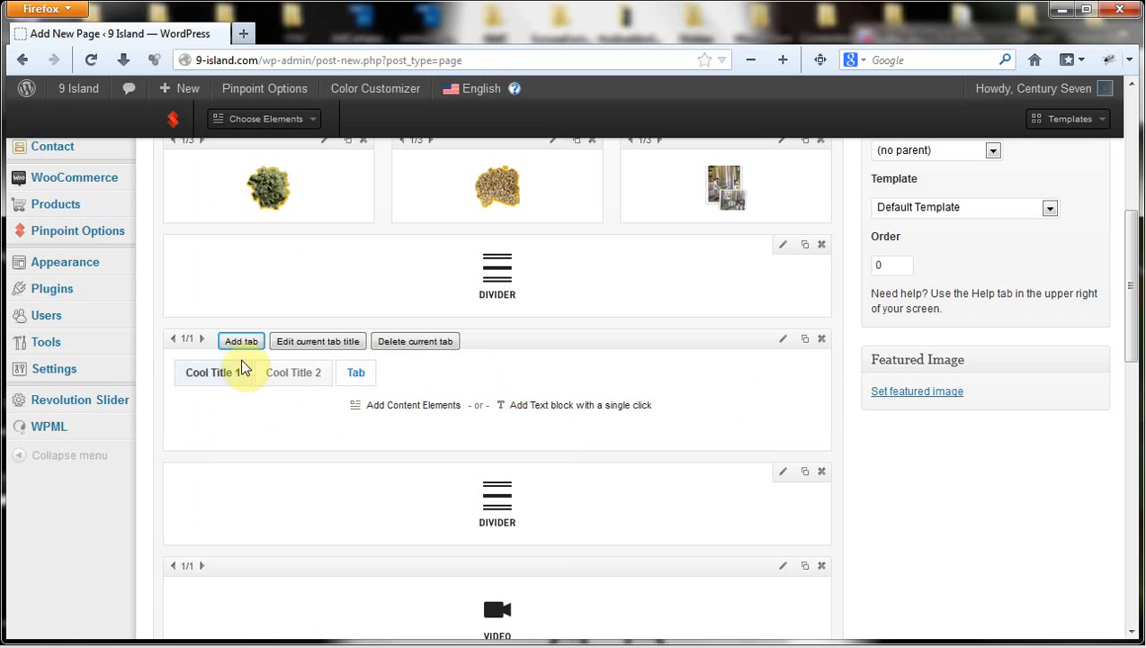
- Rename the new third tab as "Map" and move the Google Map element into it
left_click(298, 347)
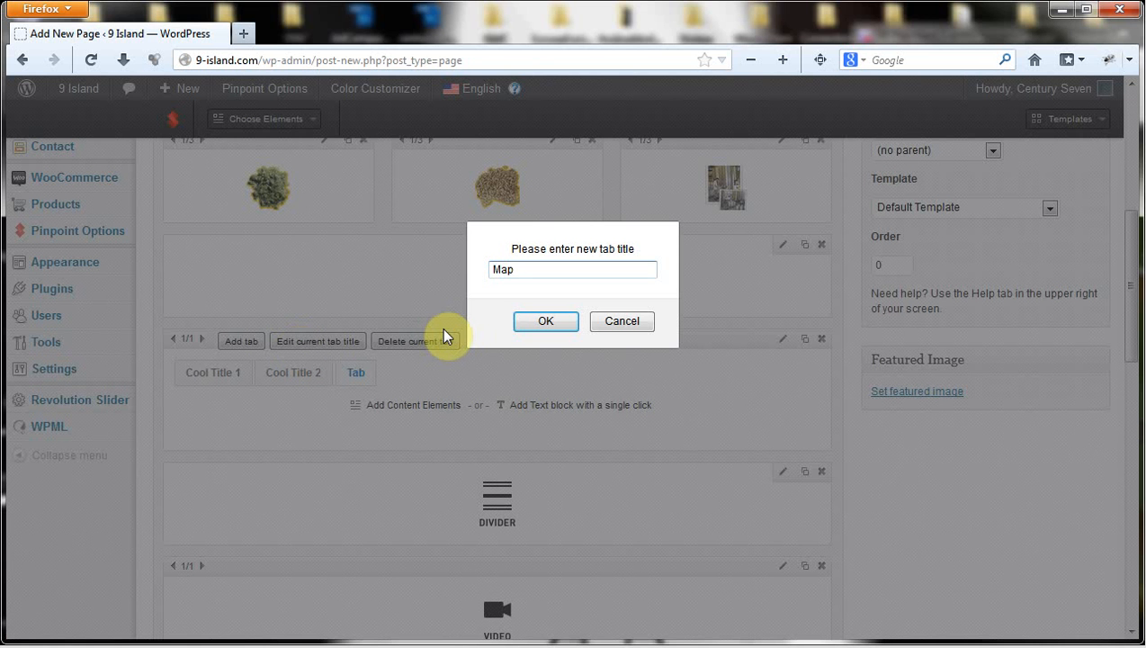
left_click(545, 324)
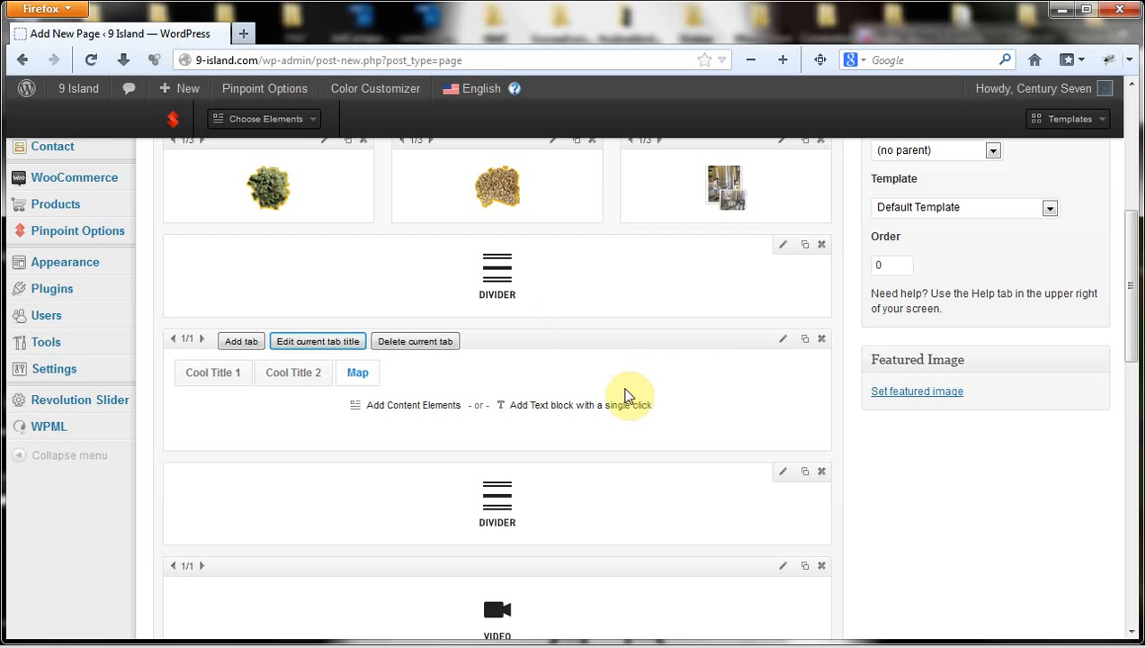
scroll(627, 396, "down", 6)
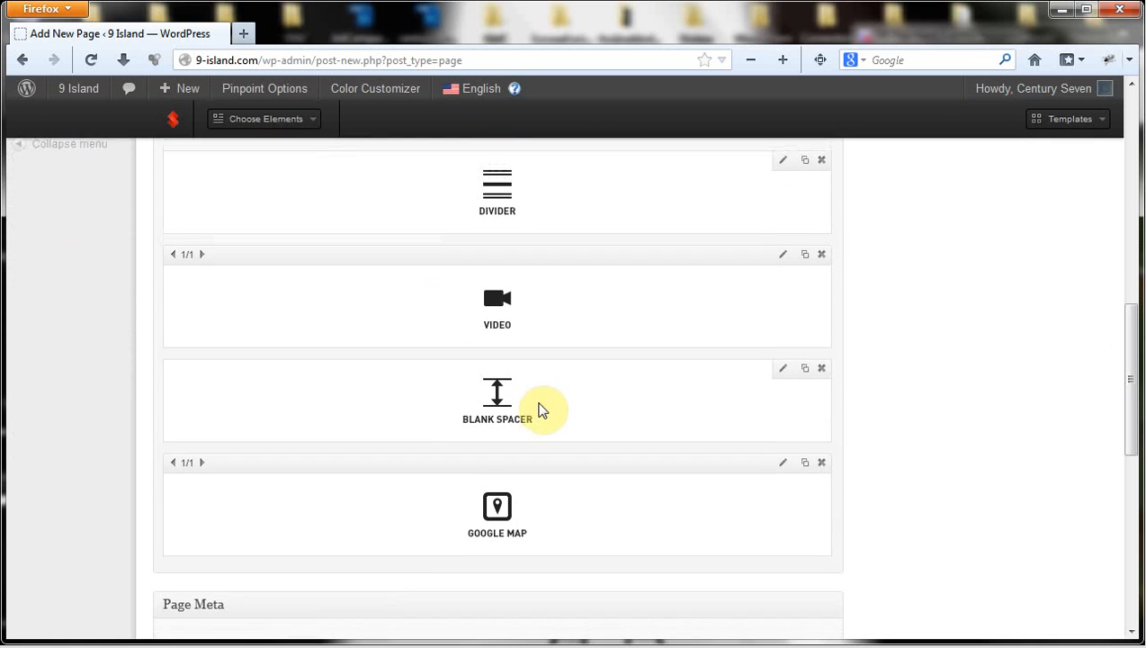
mouse_move(594, 542)
left_mouse_down()
mouse_move(598, 87)
mouse_move(566, 357)
mouse_move(592, 220)
mouse_move(585, 242)
mouse_move(620, 290)
left_mouse_up()
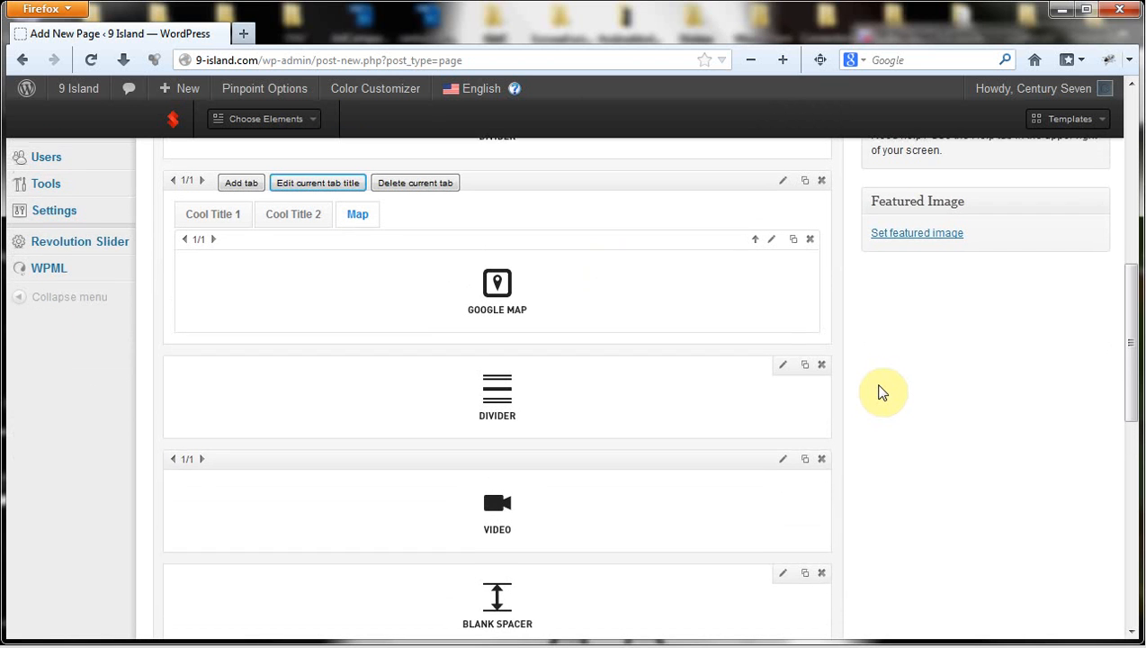
- Try out moving the Google Map element out below the tabs element and back into the Map tab
scroll(877, 390, "up", 1)
left_click_drag(621, 327, 629, 419)
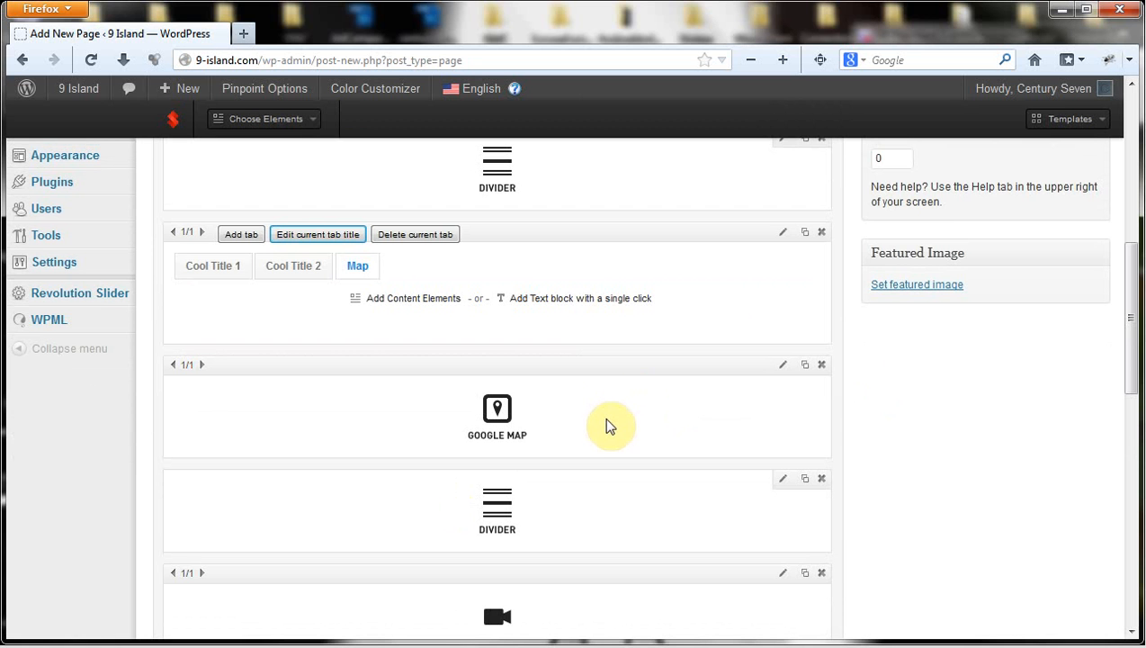
mouse_move(606, 426)
left_mouse_down()
mouse_move(615, 306)
mouse_move(611, 353)
left_mouse_up()
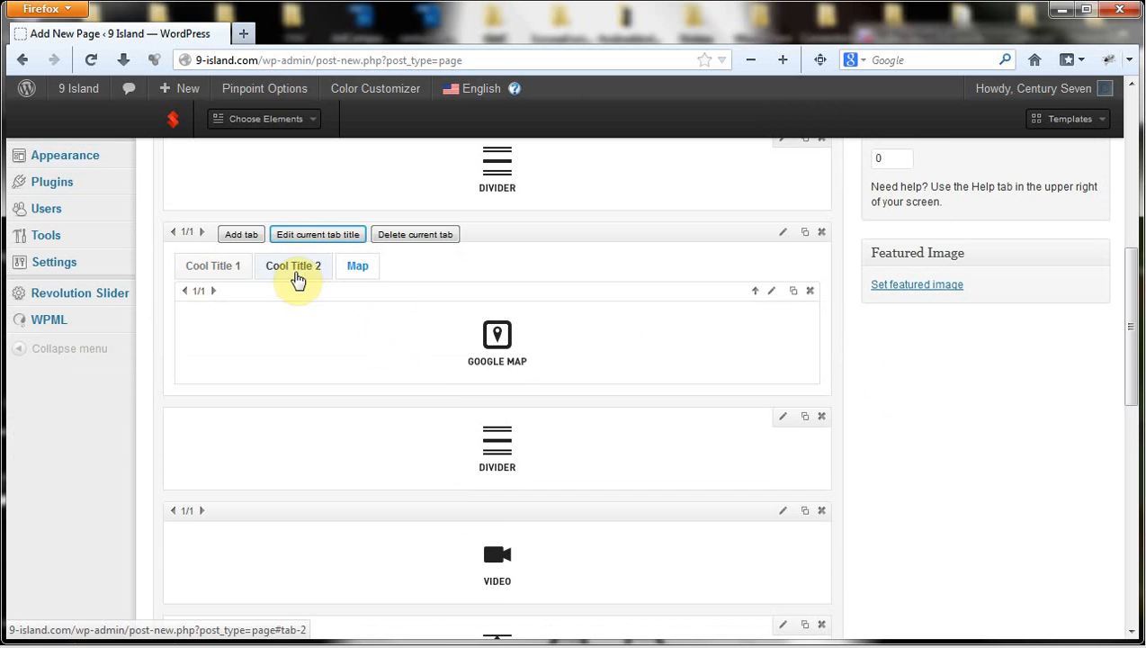
- Replace the text block content in the "Cool Title 1" tab with "Content for tab1" and save it
left_click(295, 271)
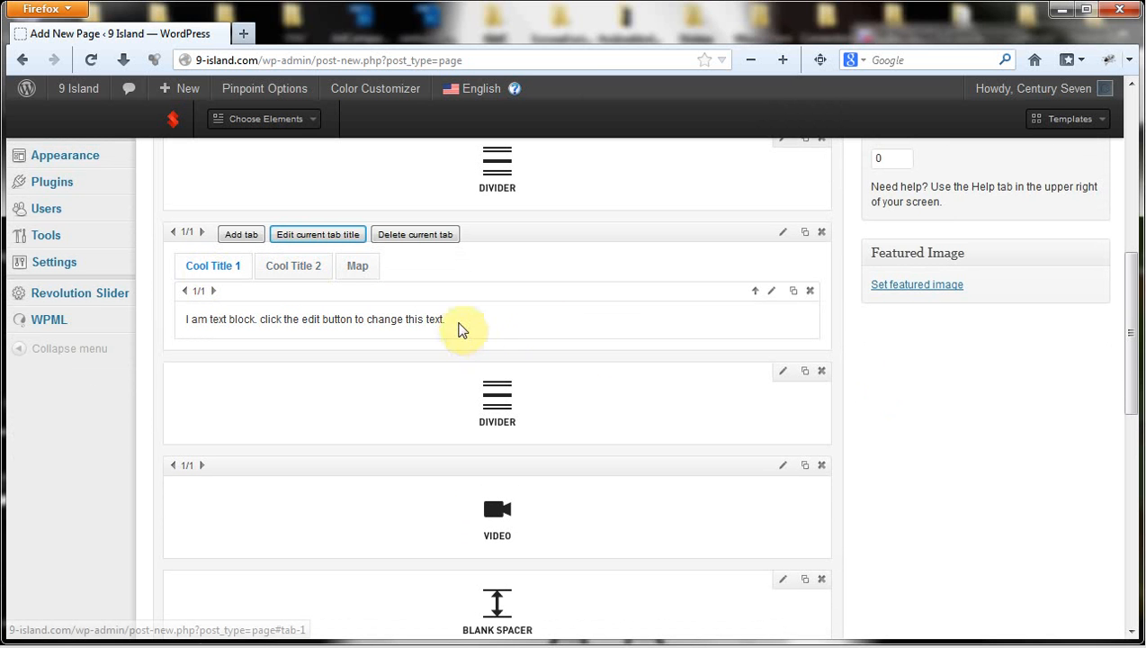
left_click(772, 292)
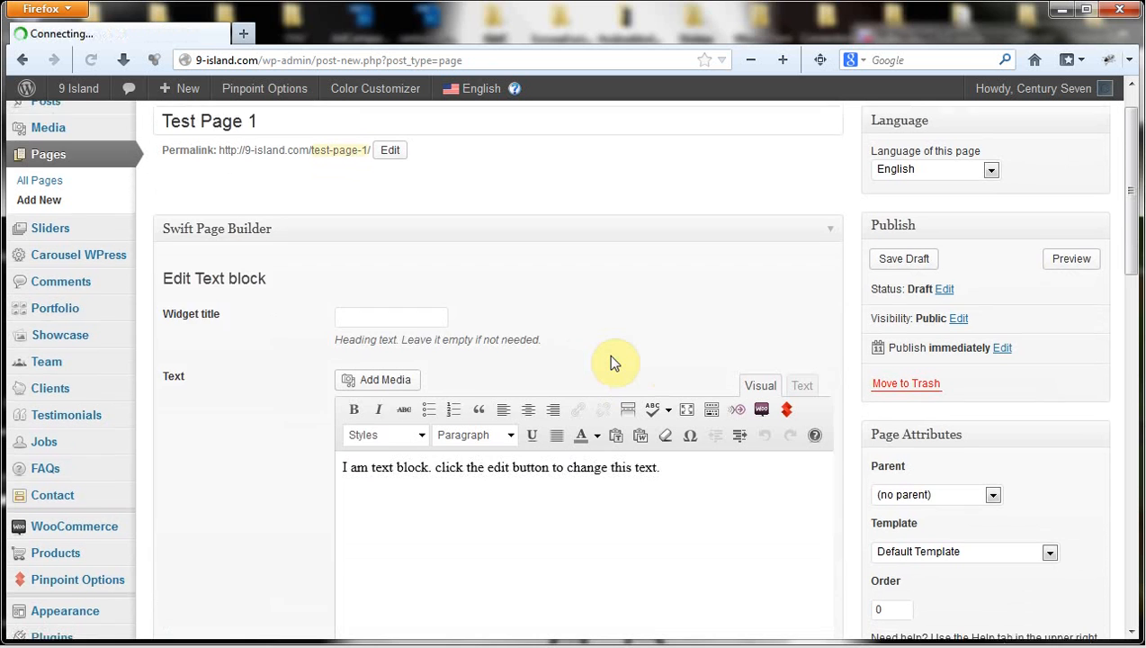
left_click_drag(634, 414, 316, 425)
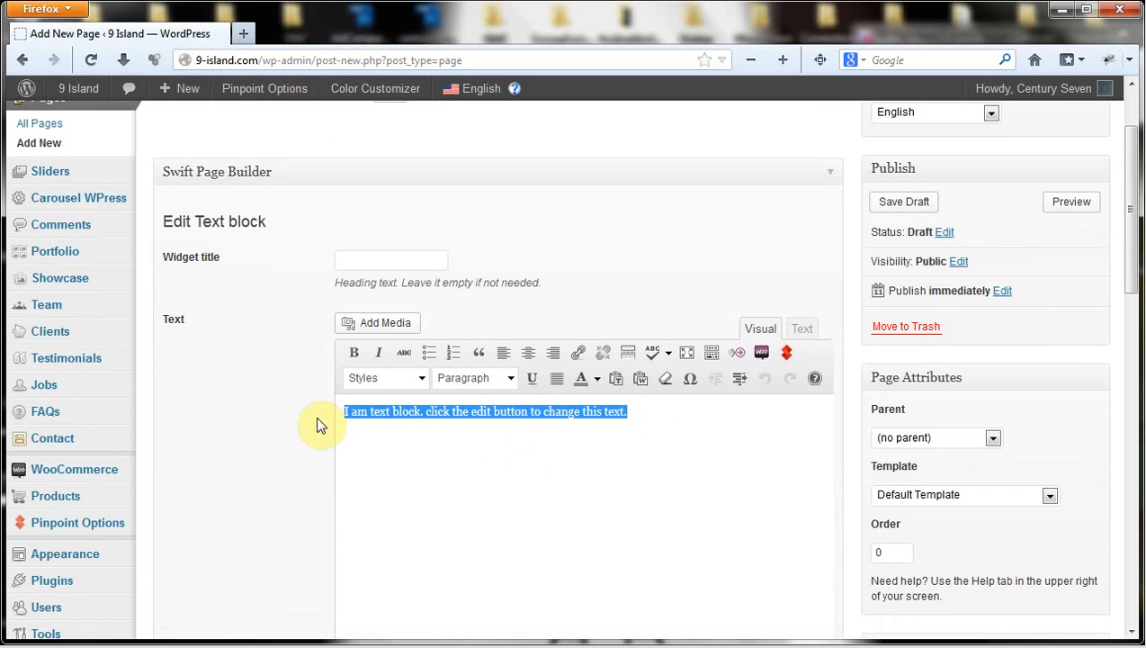
type("Q")
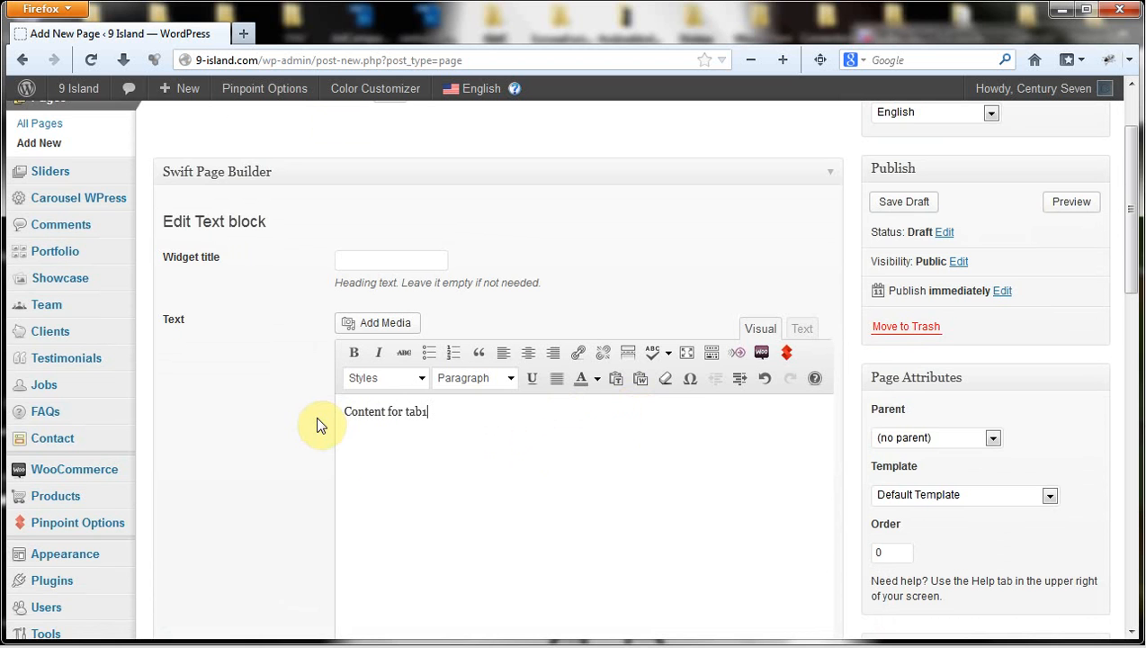
scroll(353, 440, "down", 6)
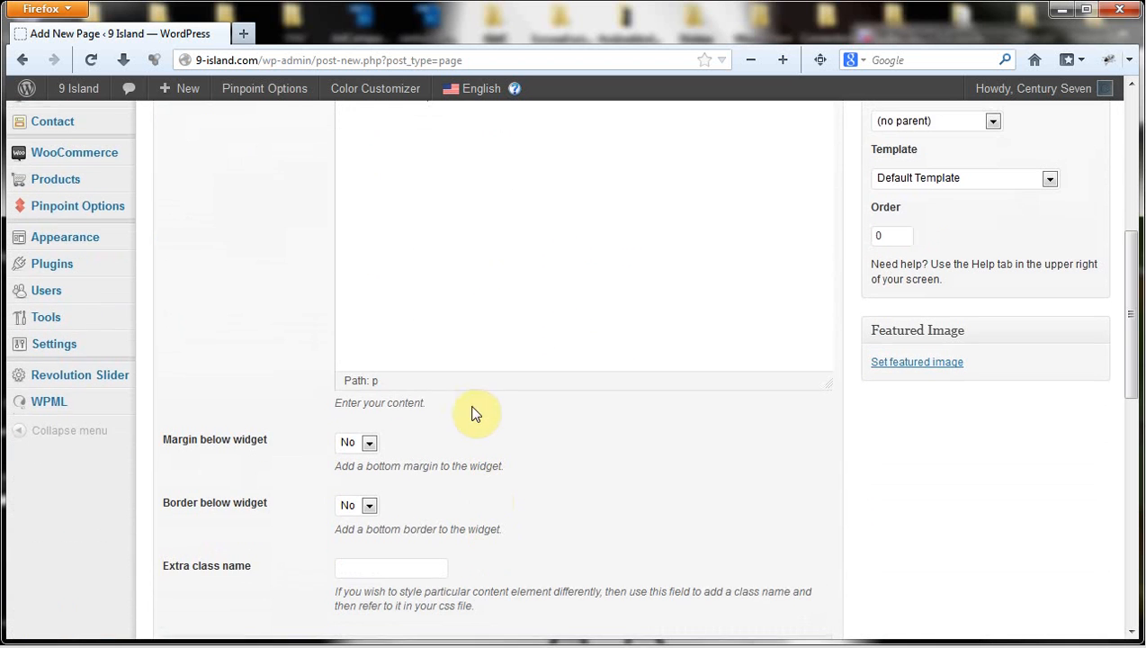
scroll(441, 445, "down", 3)
left_click(466, 437)
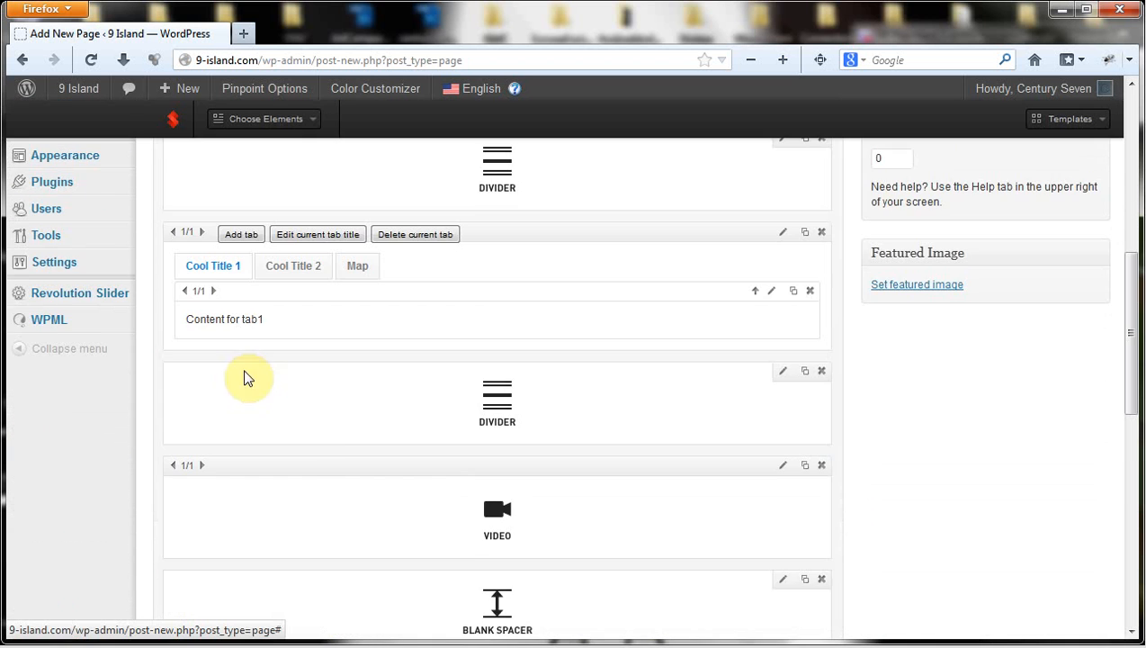
- Open the video element for editing and load youtube.com in a new browser tab
scroll(306, 452, "down", 3)
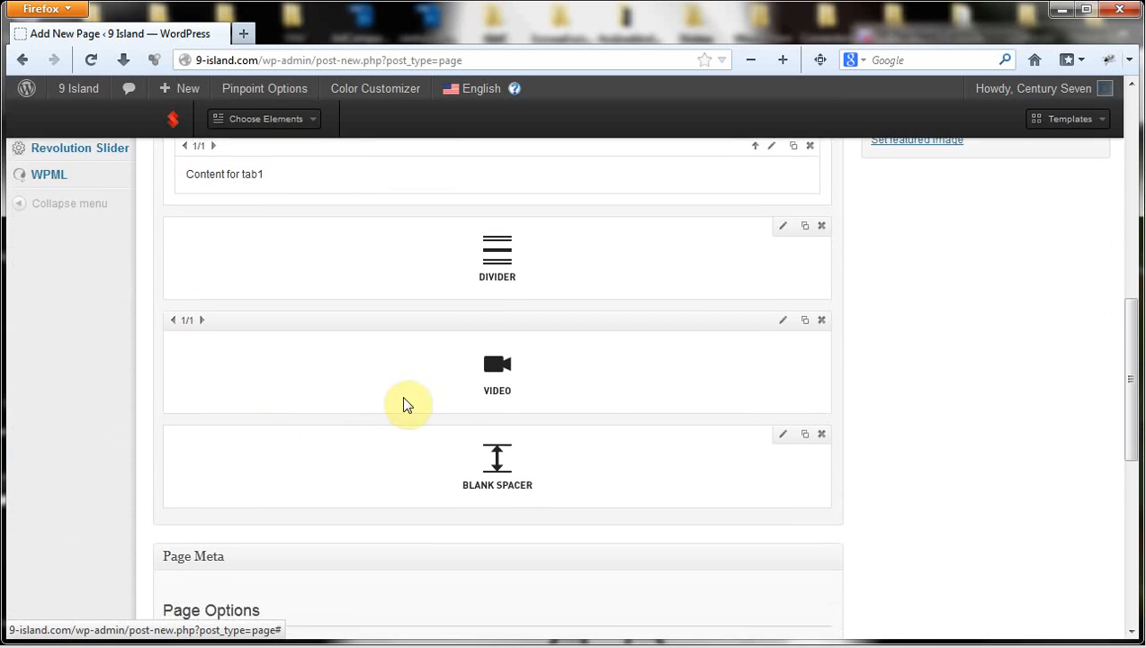
left_click(784, 322)
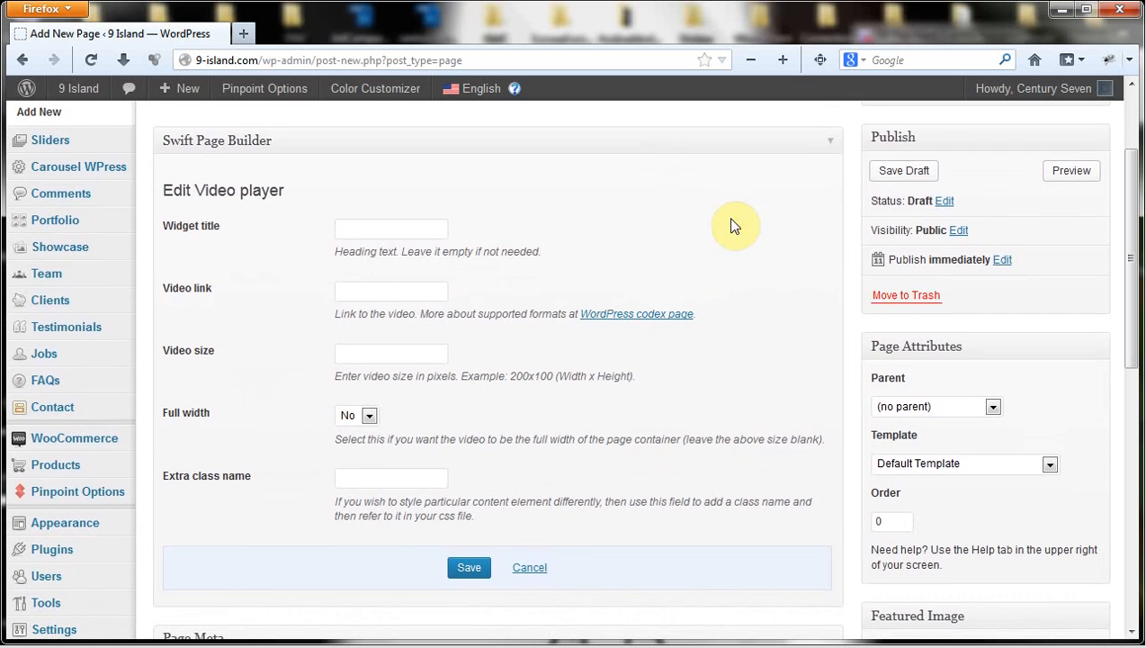
left_click(246, 33)
type("youtube.com/")
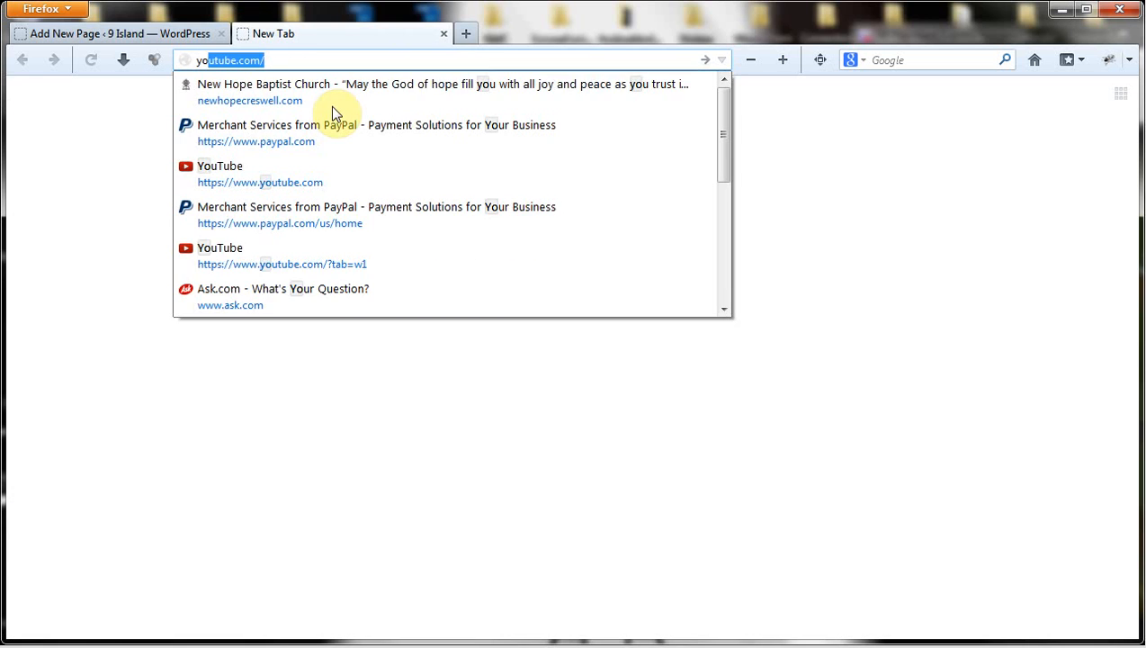
key("Return")
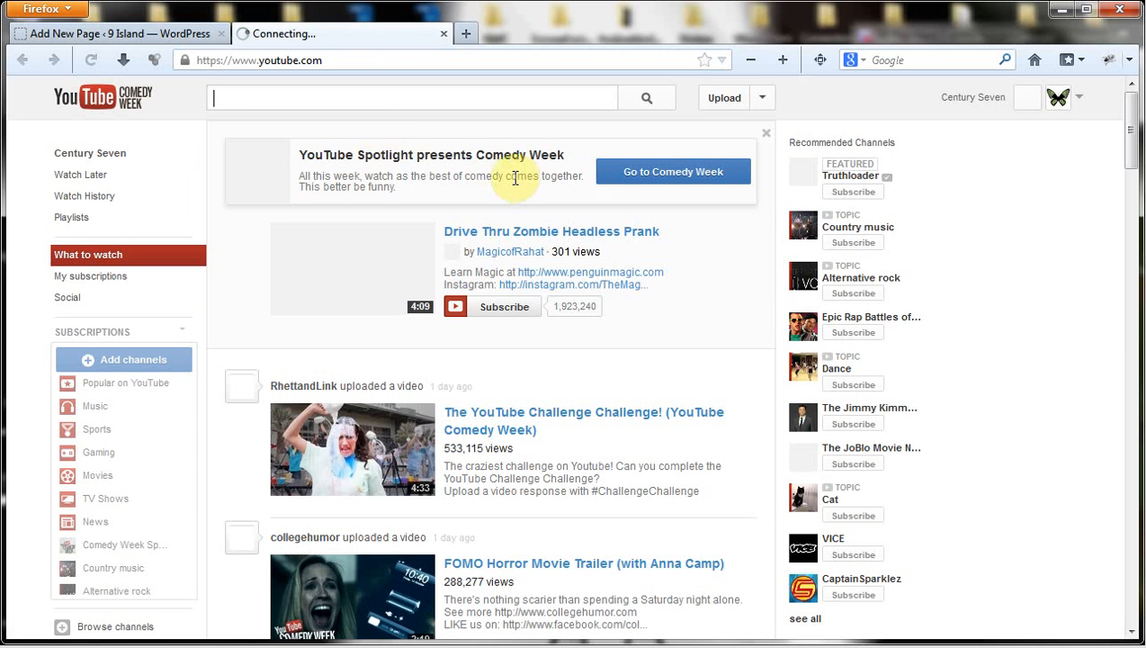
- Open the "Drive Thru Zombie Headless Prank" video on YouTube and copy its web address
left_click(504, 233)
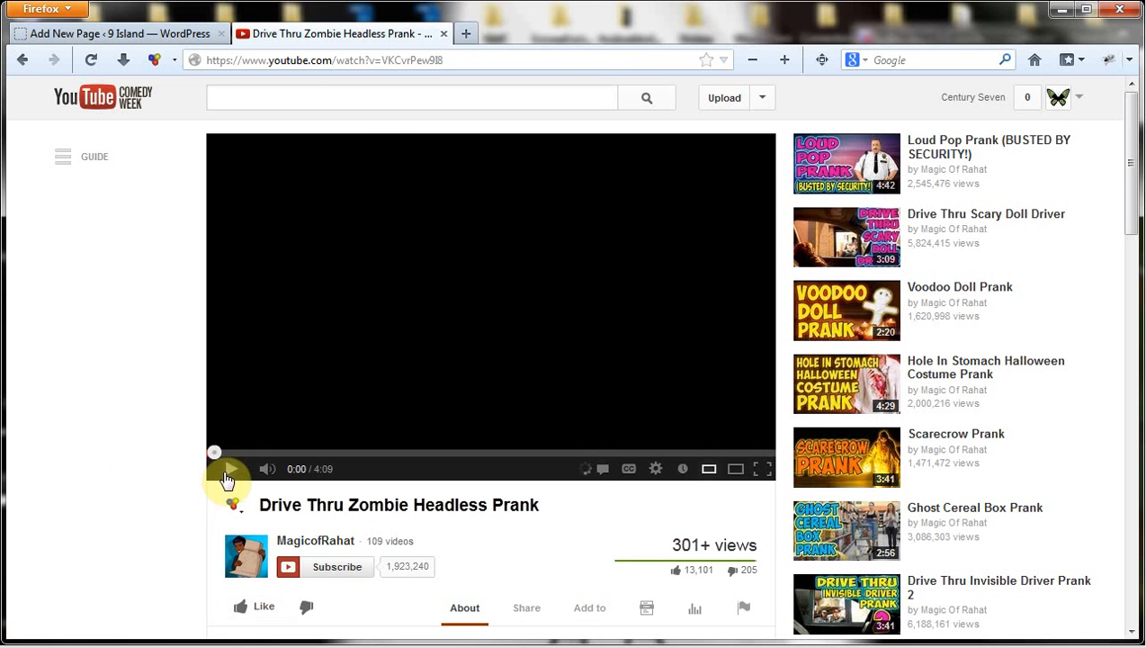
left_click(293, 61)
right_click(304, 58)
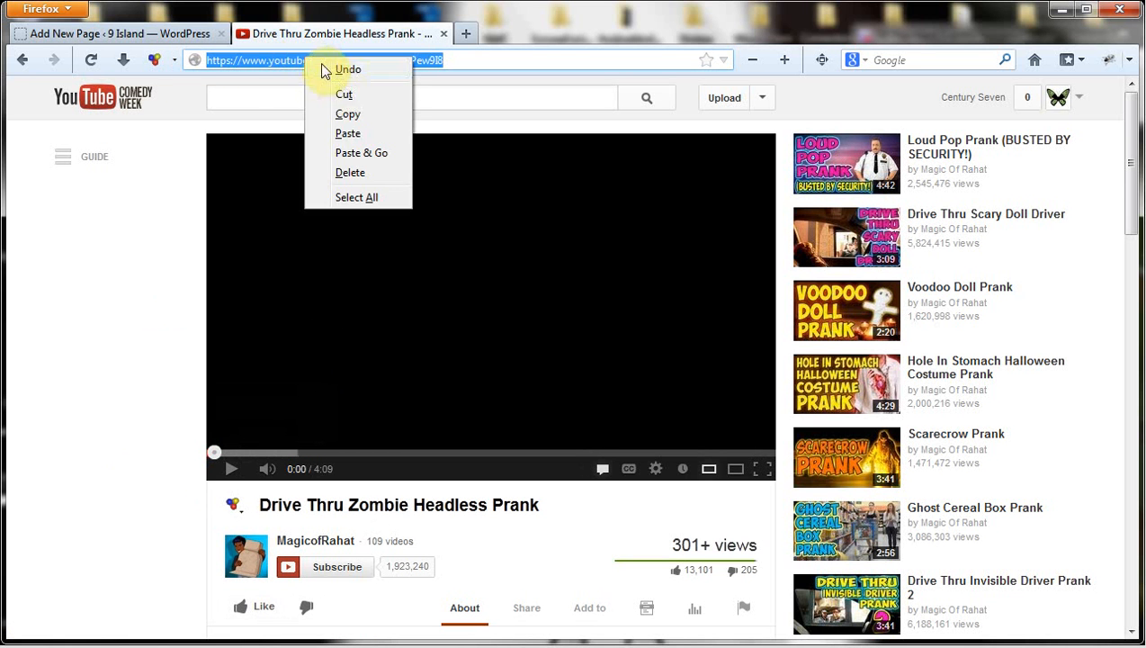
left_click(347, 116)
- Return to the WordPress page editor, paste the copied YouTube address as the video link and save the video element
left_click(171, 36)
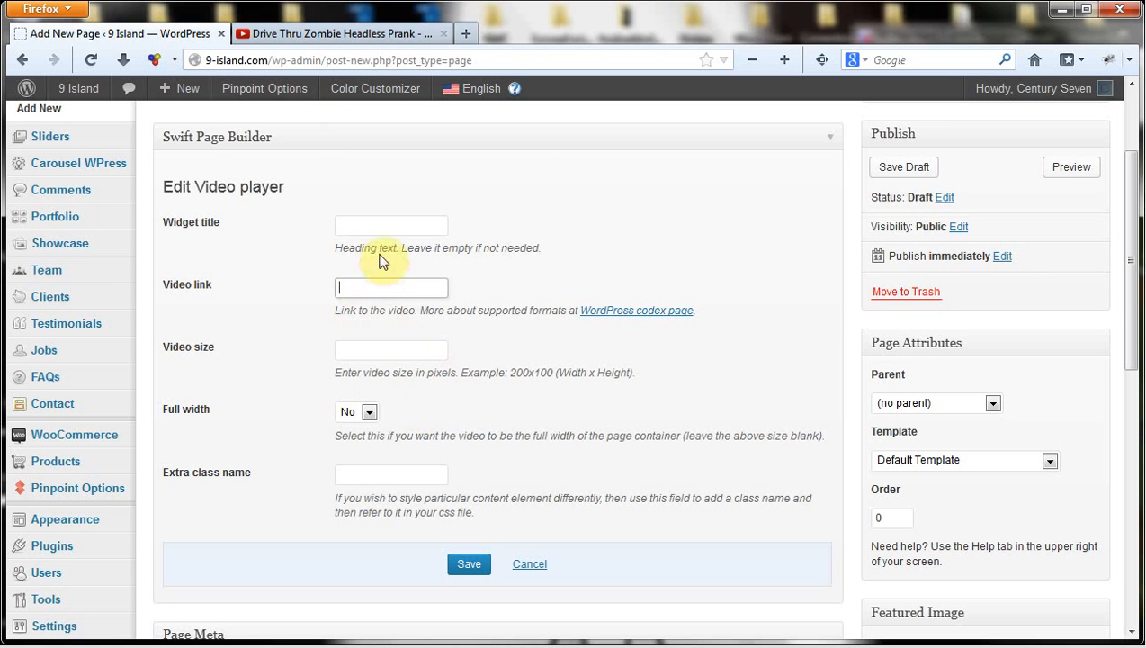
right_click(373, 290)
left_click(419, 367)
scroll(710, 319, "down", 1)
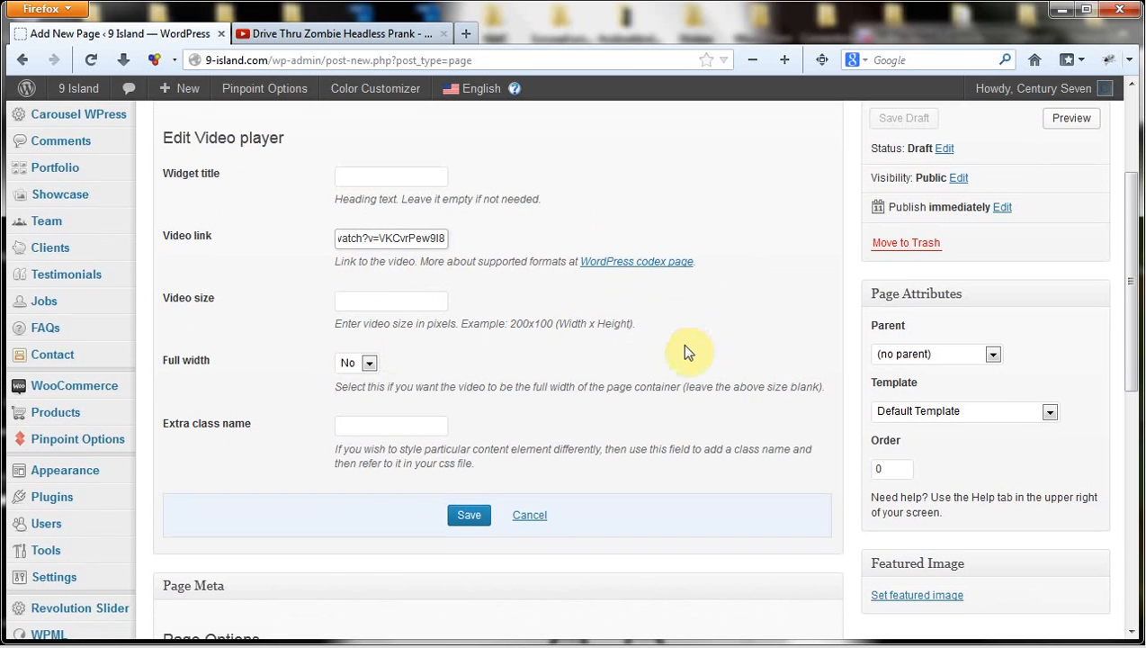
left_click(466, 515)
- Publish the page "Test Page 1" and close the YouTube browser tab
scroll(639, 423, "down", 1)
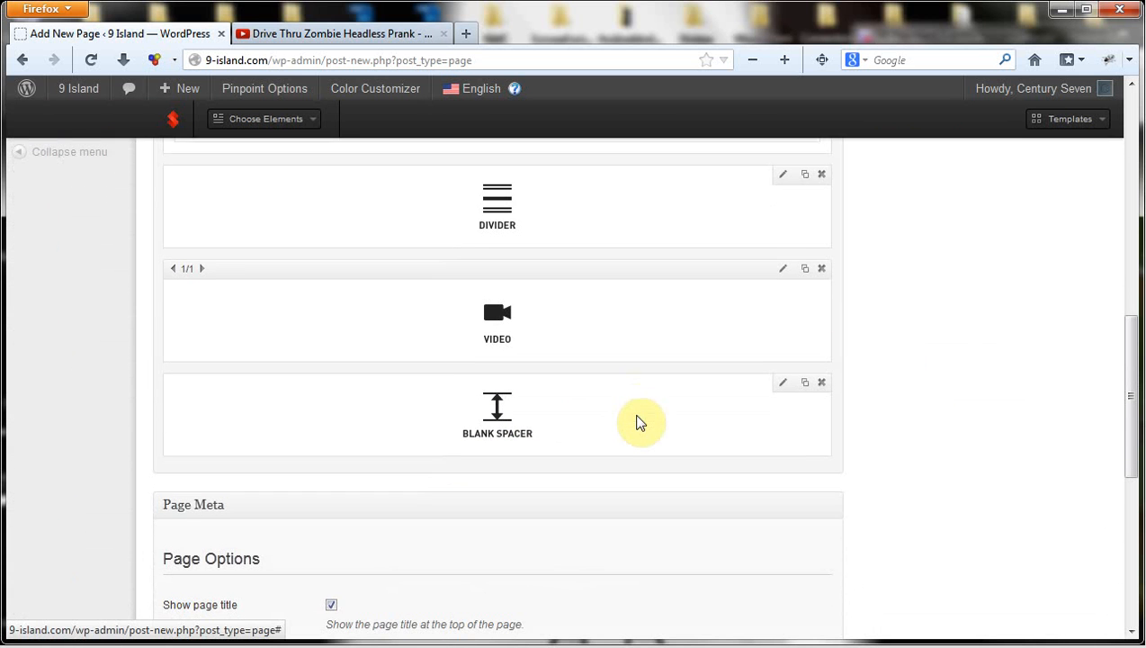
scroll(640, 423, "up", 7)
scroll(639, 423, "up", 8)
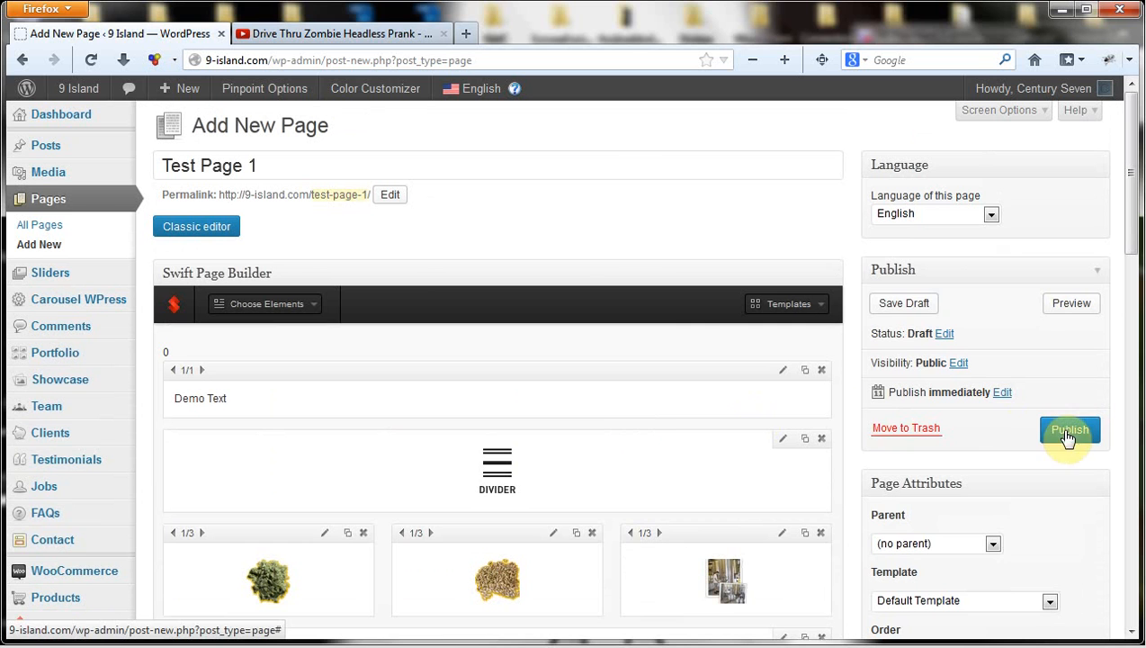
left_click(1067, 433)
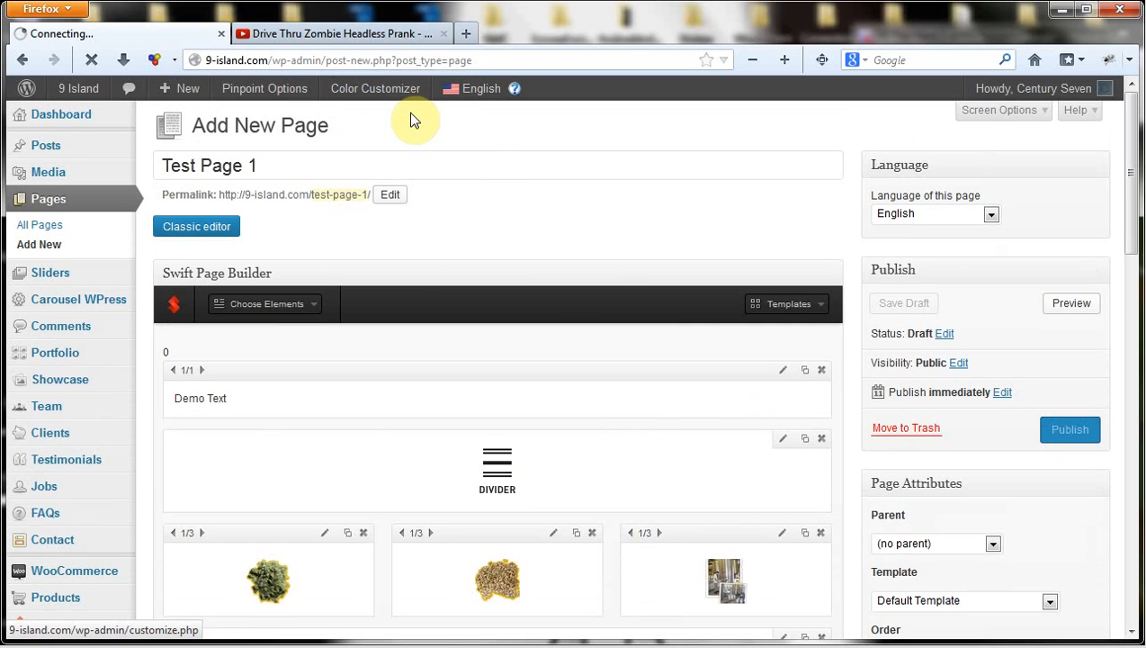
left_click(444, 34)
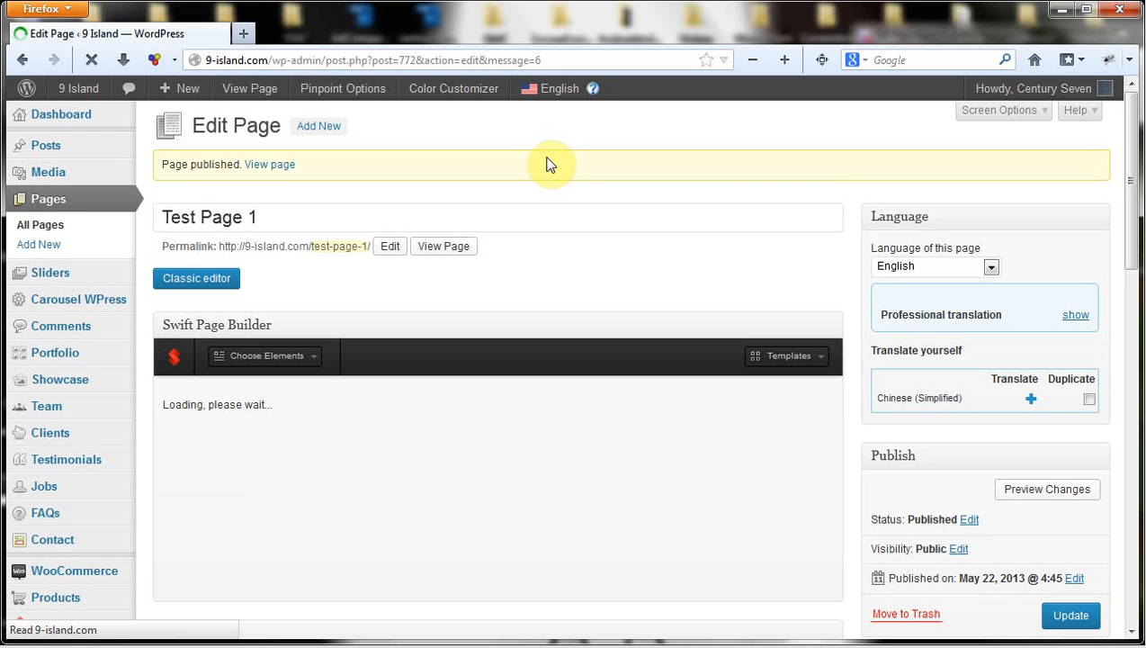
- Open the published page in a new browser tab and switch to it
right_click(447, 253)
left_click(494, 258)
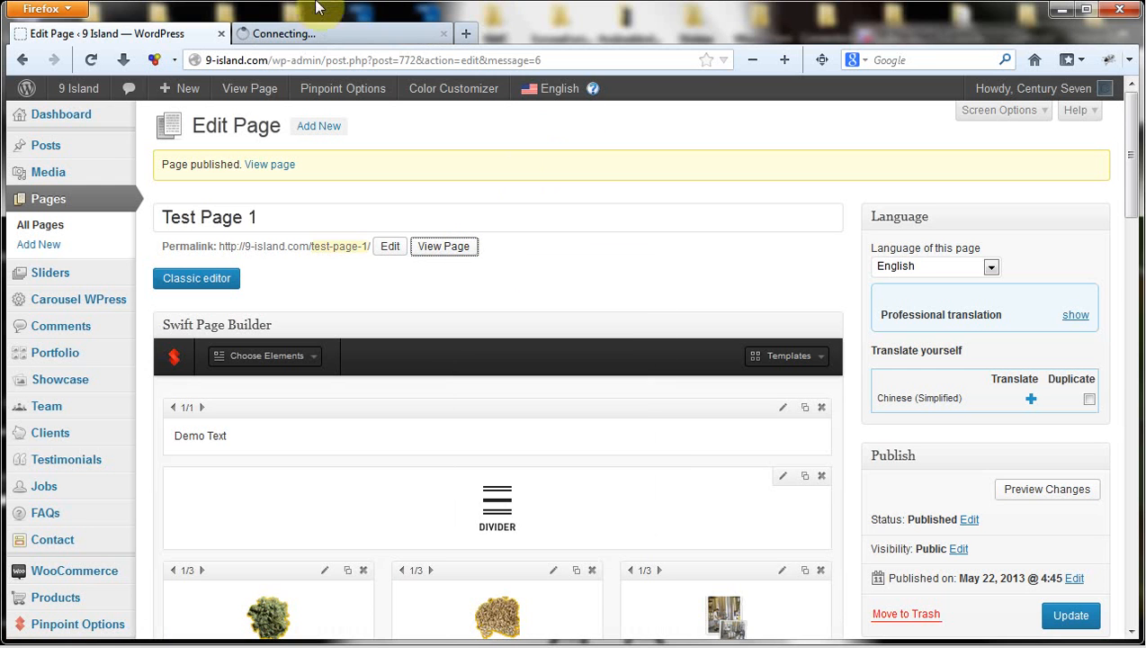
left_click(310, 34)
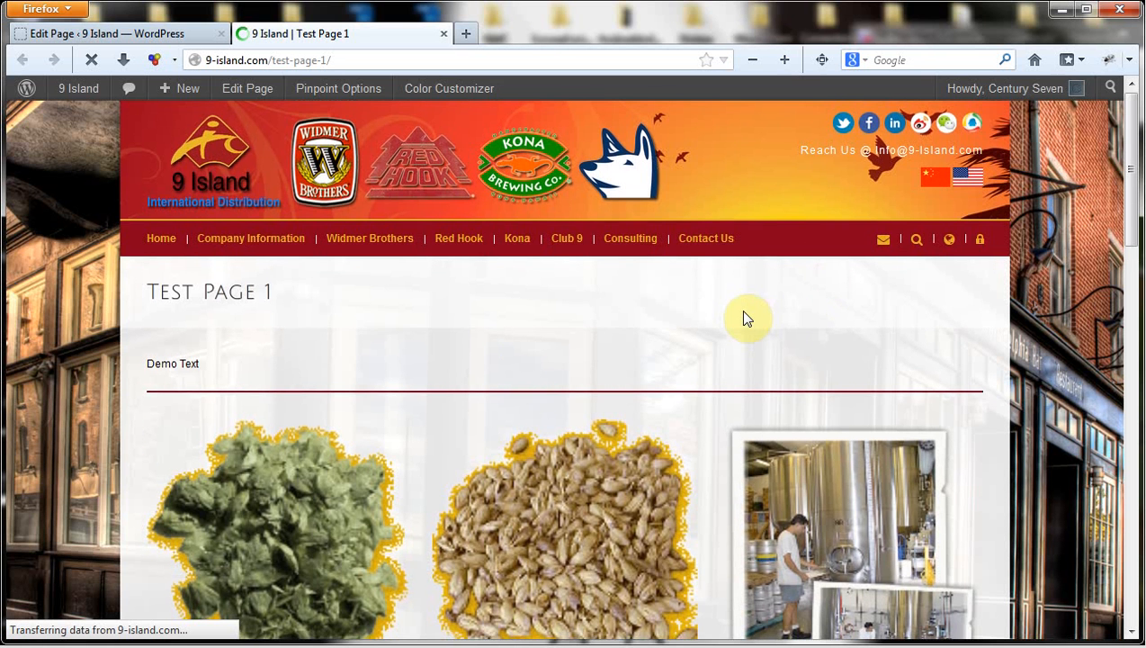
- Check the images on the published page, opening the enlarged view of the green hops image and closing it again
scroll(741, 319, "down", 3)
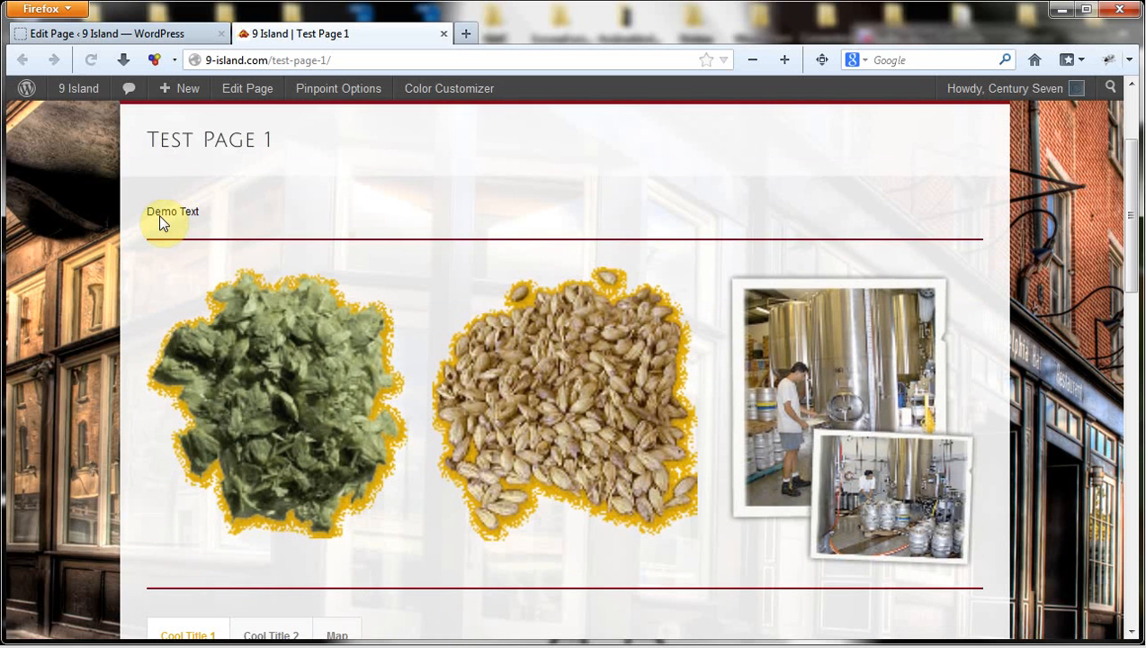
scroll(275, 284, "down", 2)
left_click(275, 284)
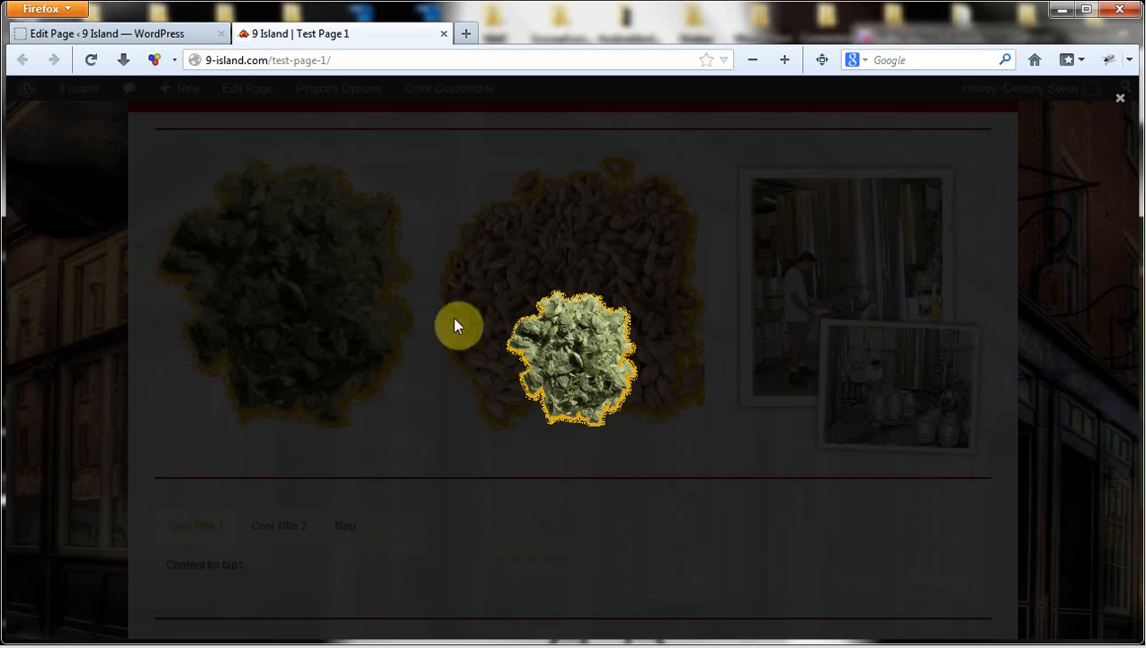
left_click(476, 443)
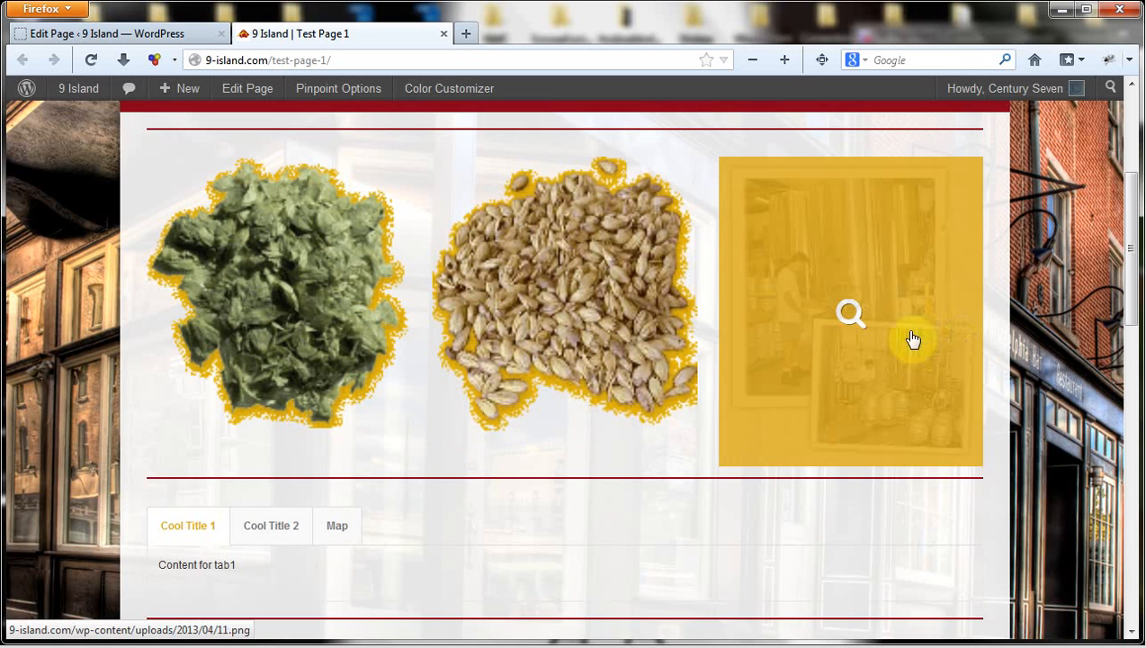
- Check the content of the "Cool Title 2" and "Map" tabs on the published page
scroll(1086, 301, "down", 5)
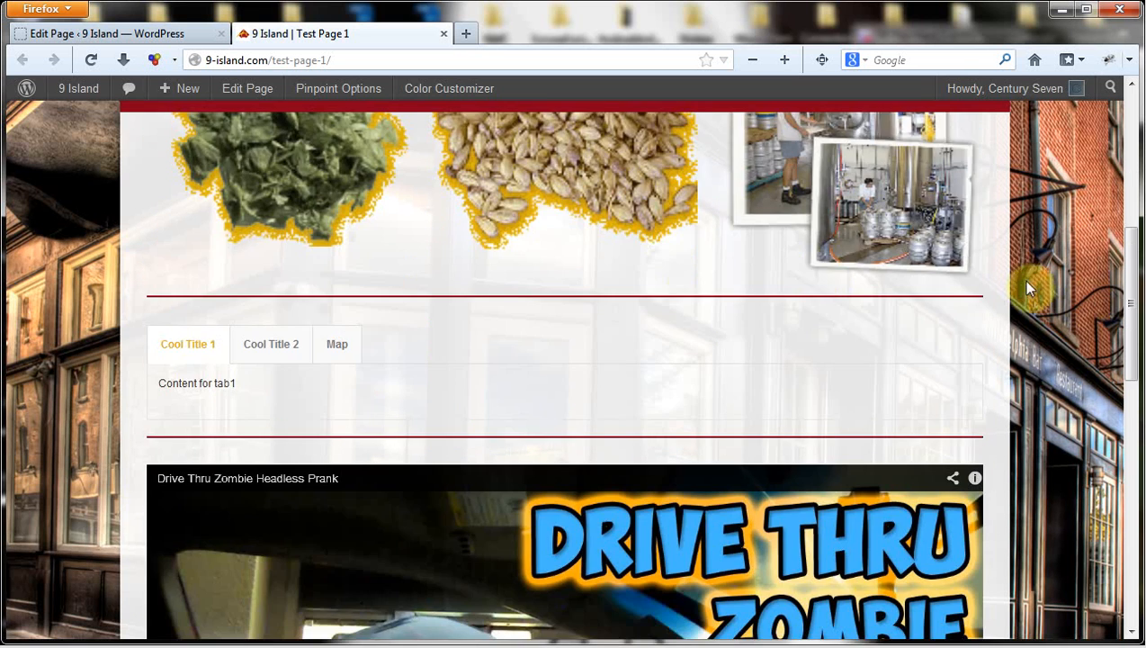
left_click(276, 278)
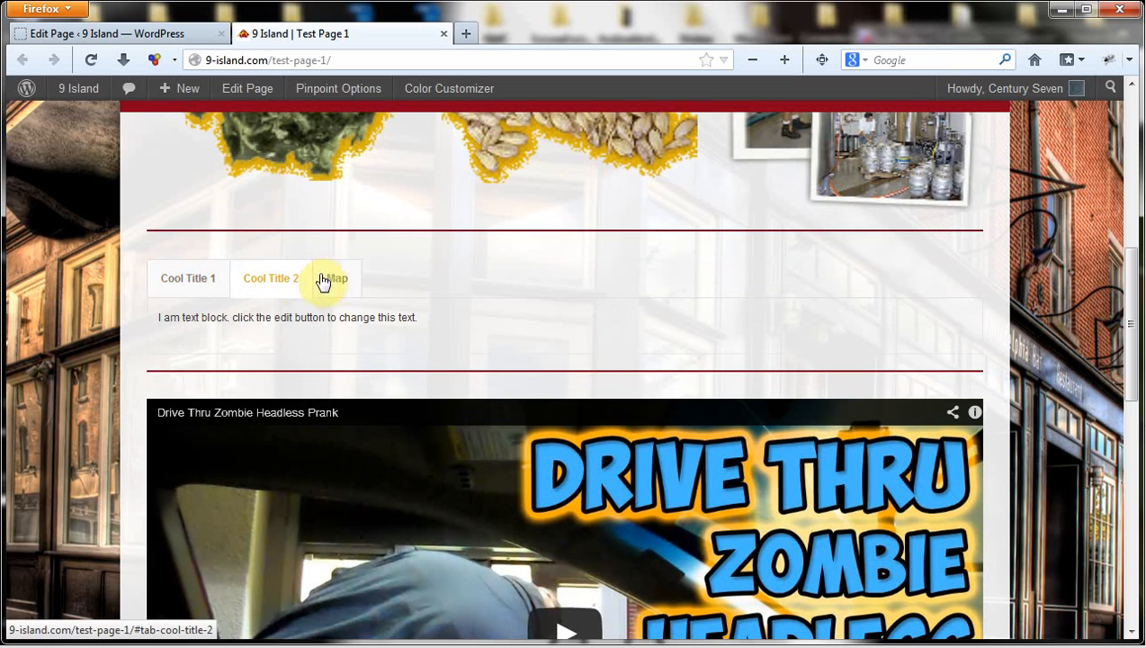
left_click(333, 280)
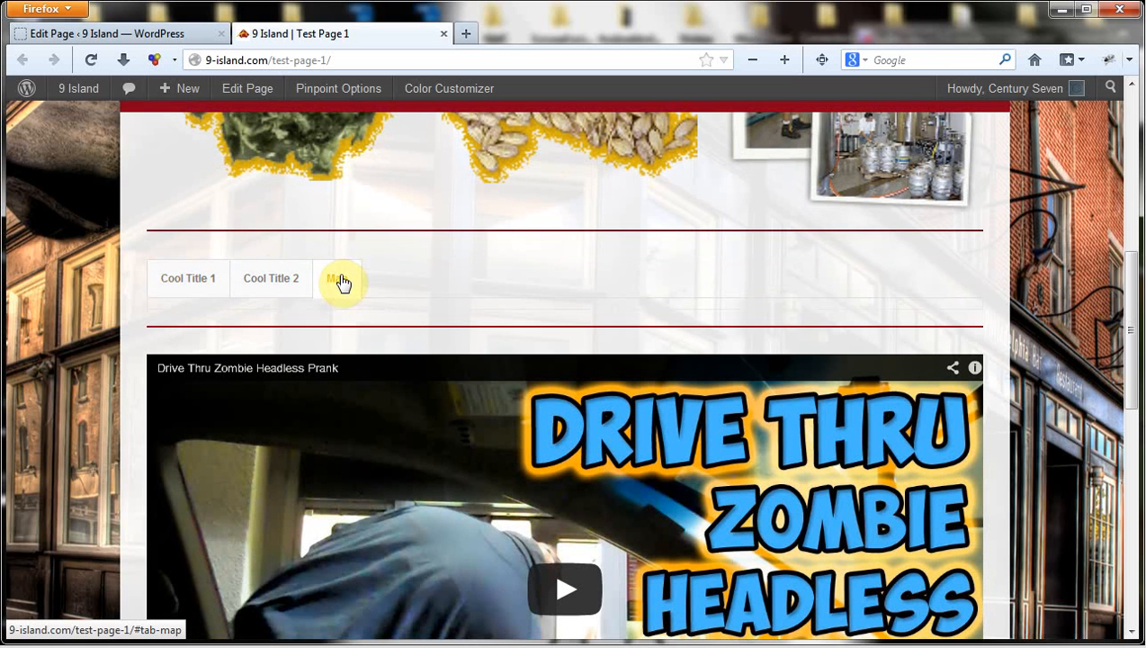
- Show the "Cool Title 1" tab on the published page, play the embedded video briefly and pause it
left_click(174, 282)
scroll(63, 420, "down", 3)
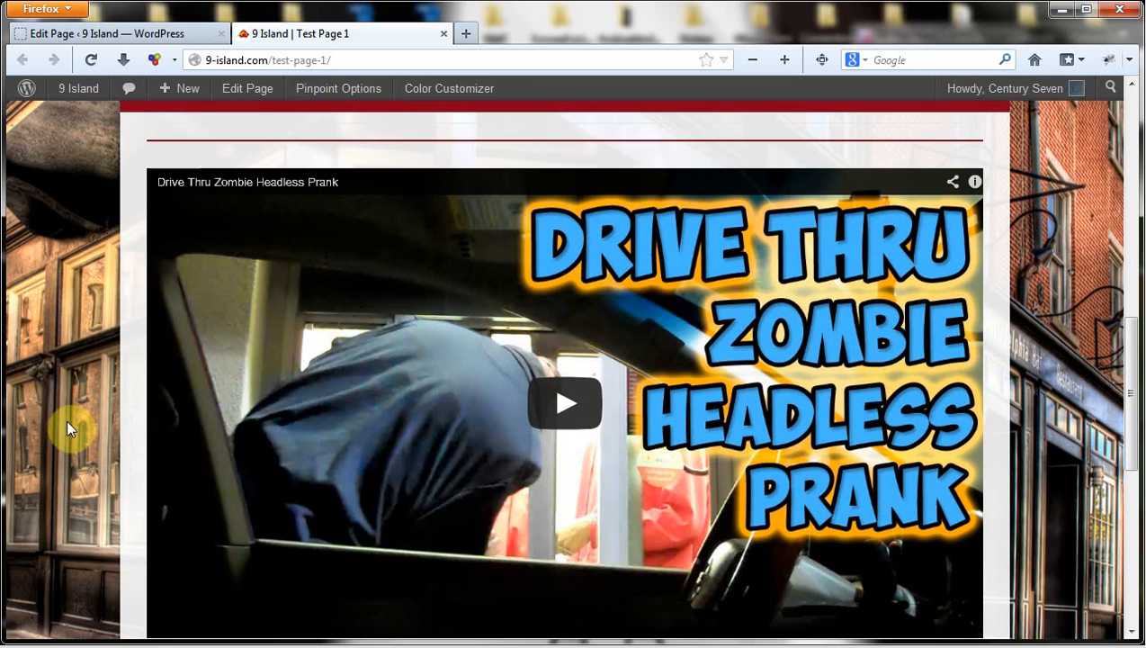
scroll(223, 340, "down", 1)
scroll(545, 333, "down", 1)
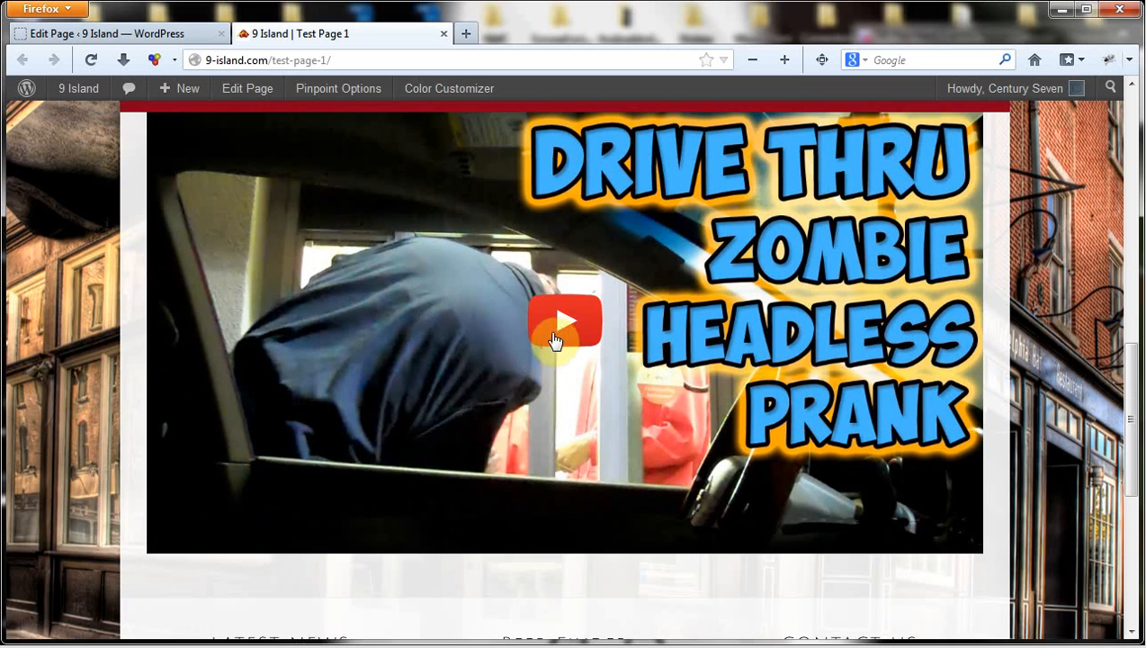
left_click(559, 324)
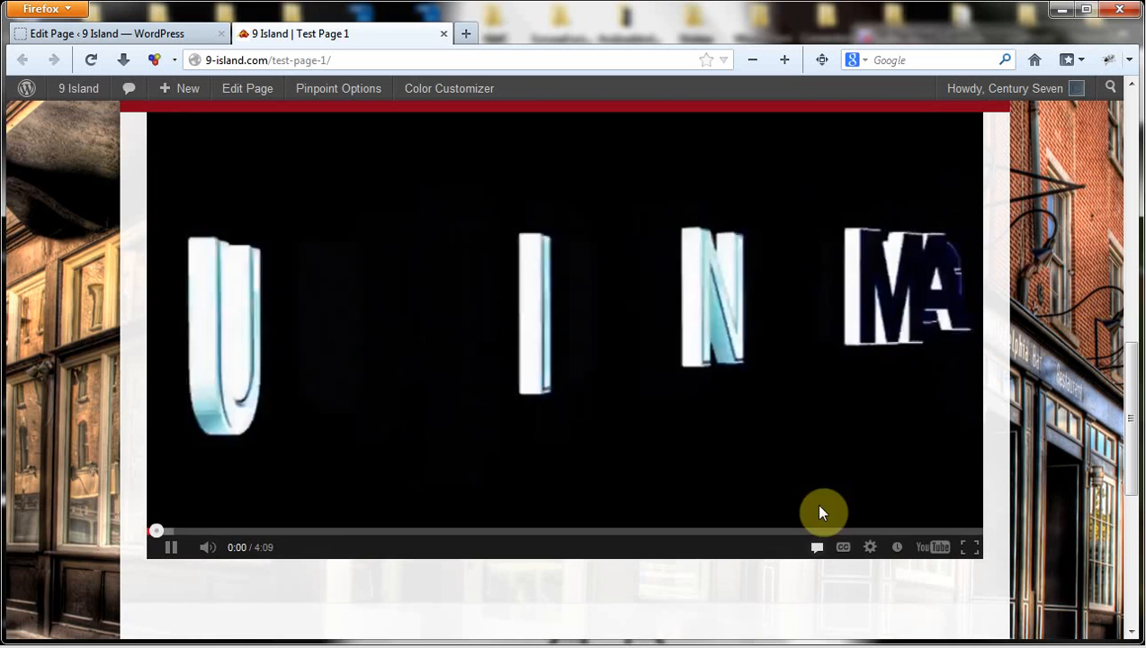
left_click(168, 578)
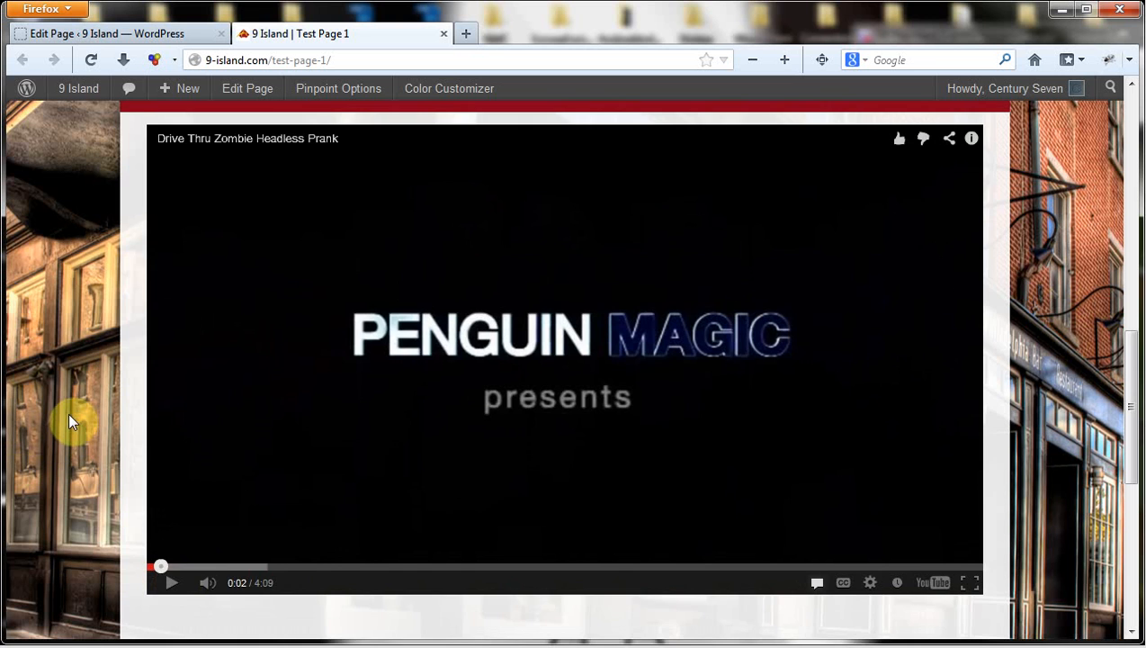
scroll(70, 419, "up", 1)
scroll(68, 412, "up", 3)
scroll(66, 386, "up", 4)
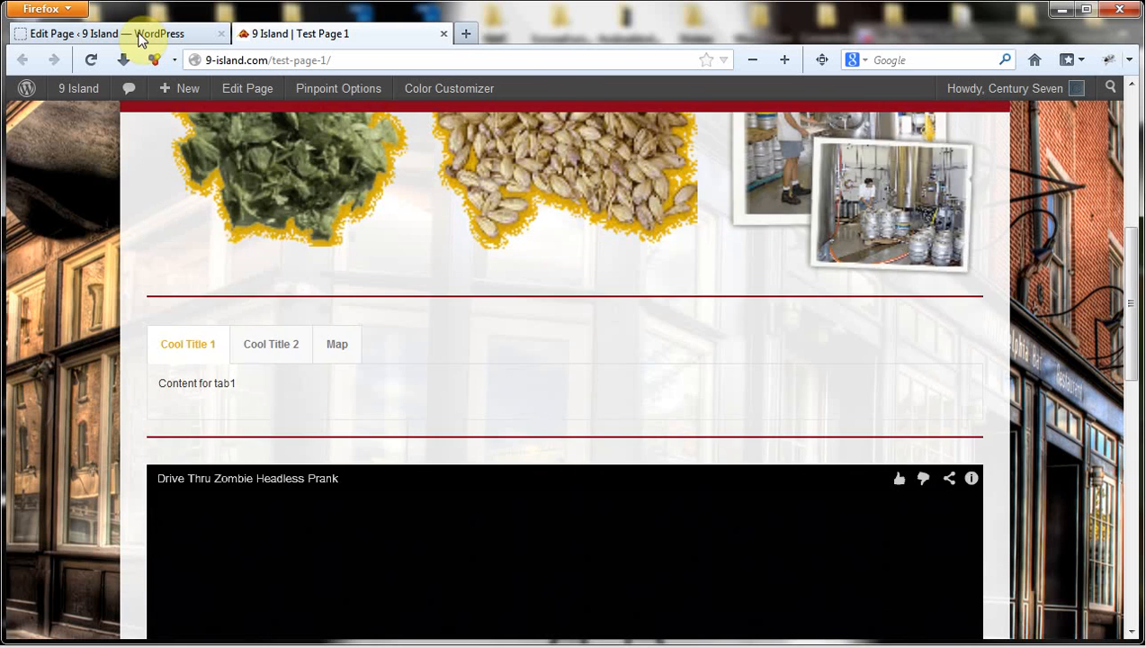
- Return to the page editor and open the Google map element inside the "Map" tab for editing
left_click(113, 35)
scroll(537, 320, "down", 3)
scroll(537, 331, "down", 3)
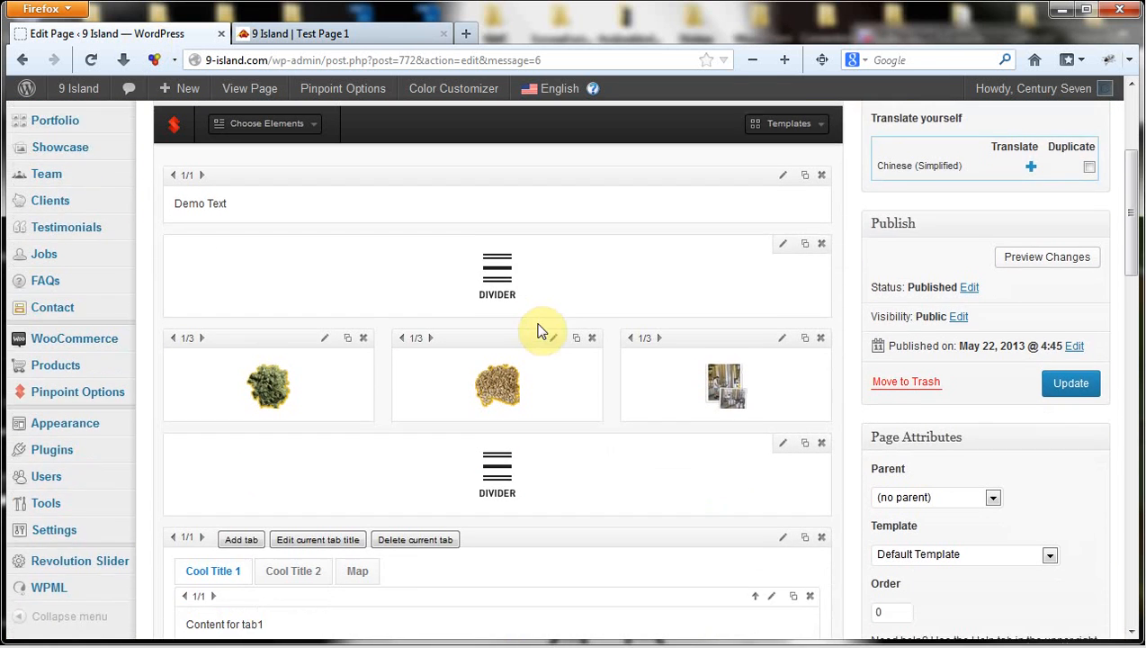
scroll(542, 396, "down", 1)
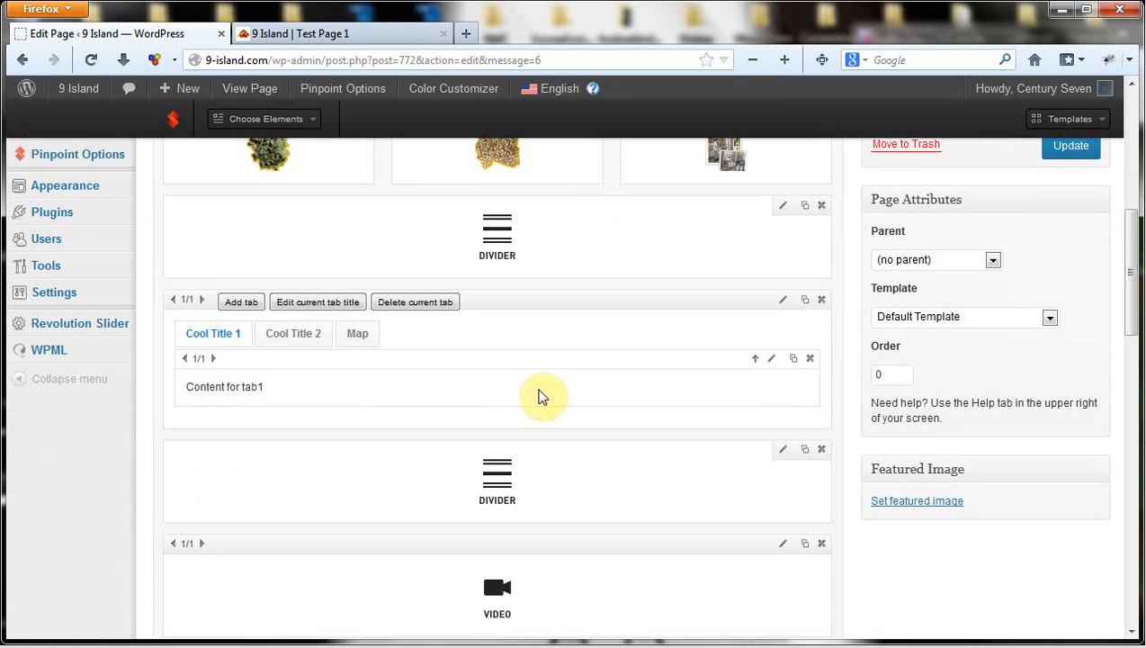
left_click(355, 308)
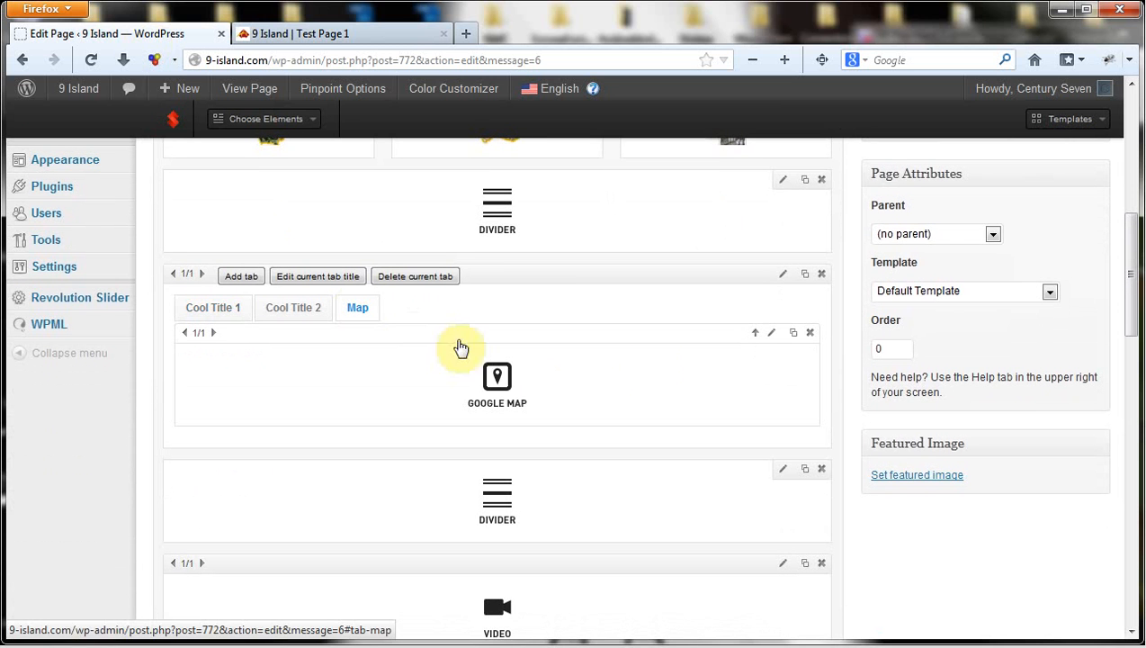
left_click(771, 334)
scroll(593, 256, "up", 4)
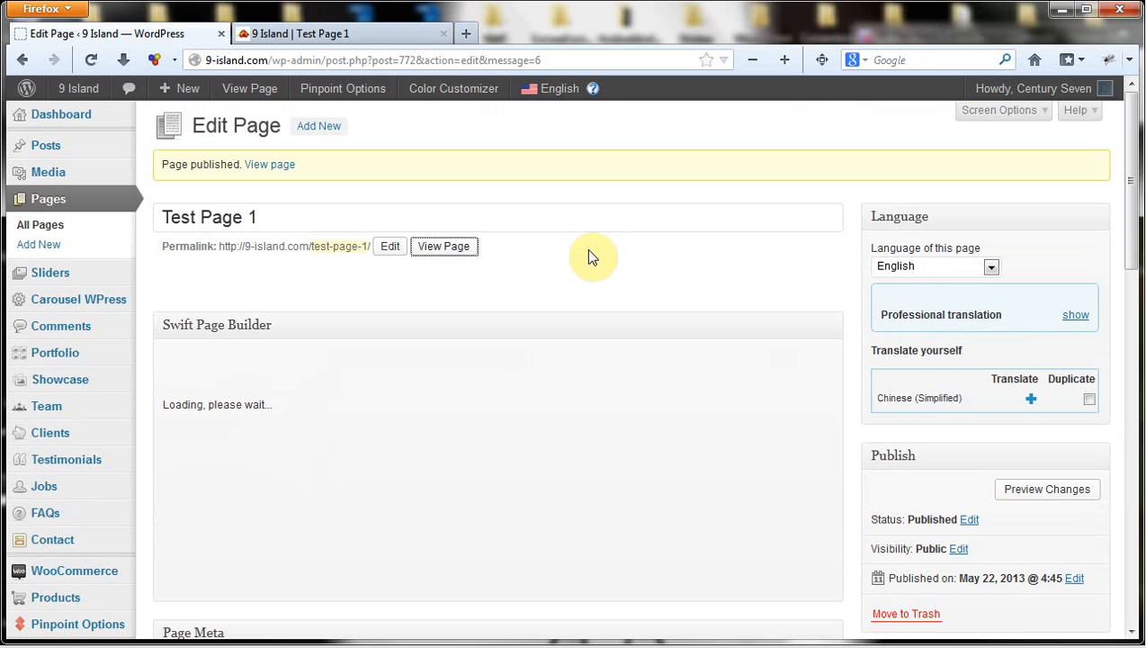
scroll(597, 261, "down", 1)
scroll(597, 263, "down", 2)
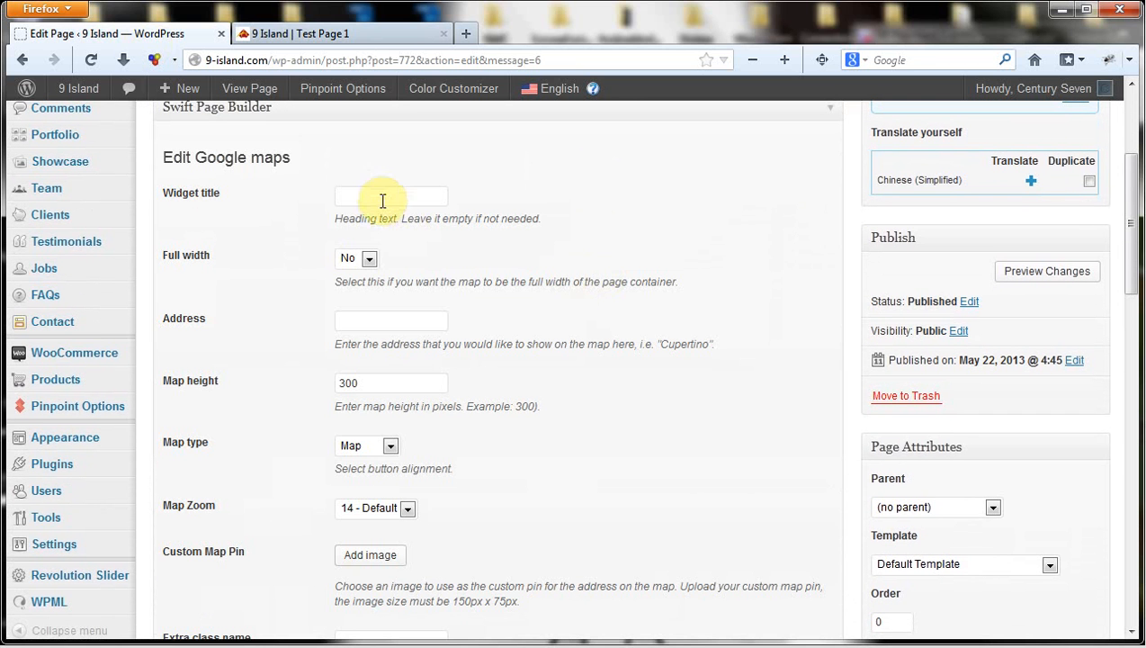
- Enter the postal address for the Google map, choose Map as the map type, and save the element
left_click(363, 323)
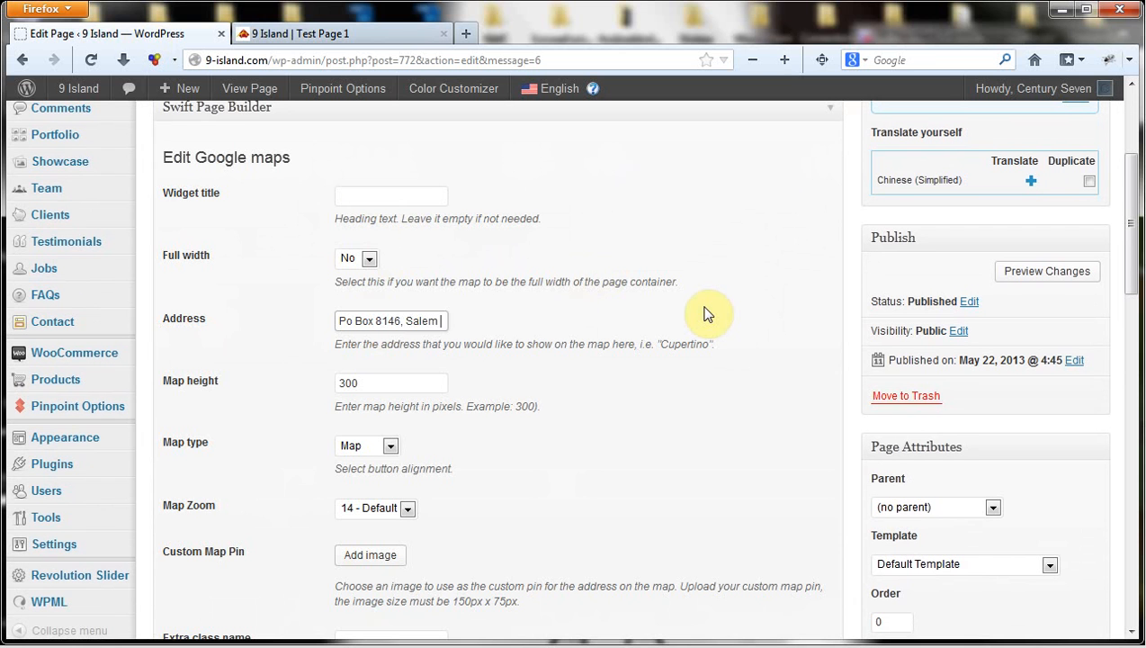
type("OR")
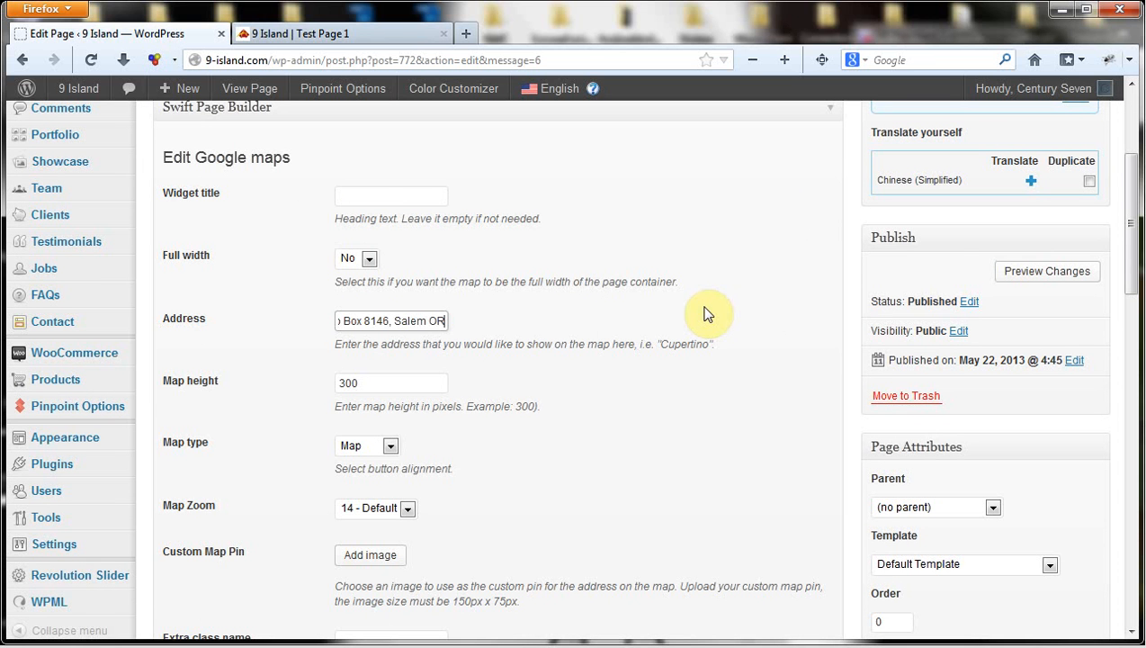
type(" 97303")
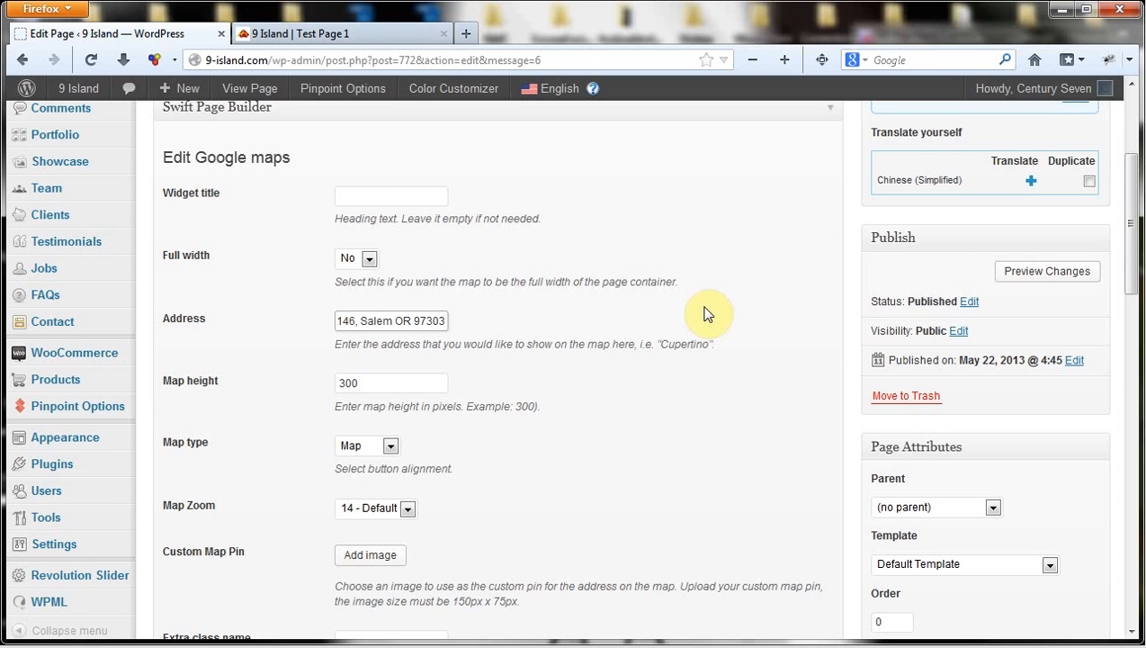
scroll(711, 337, "down", 3)
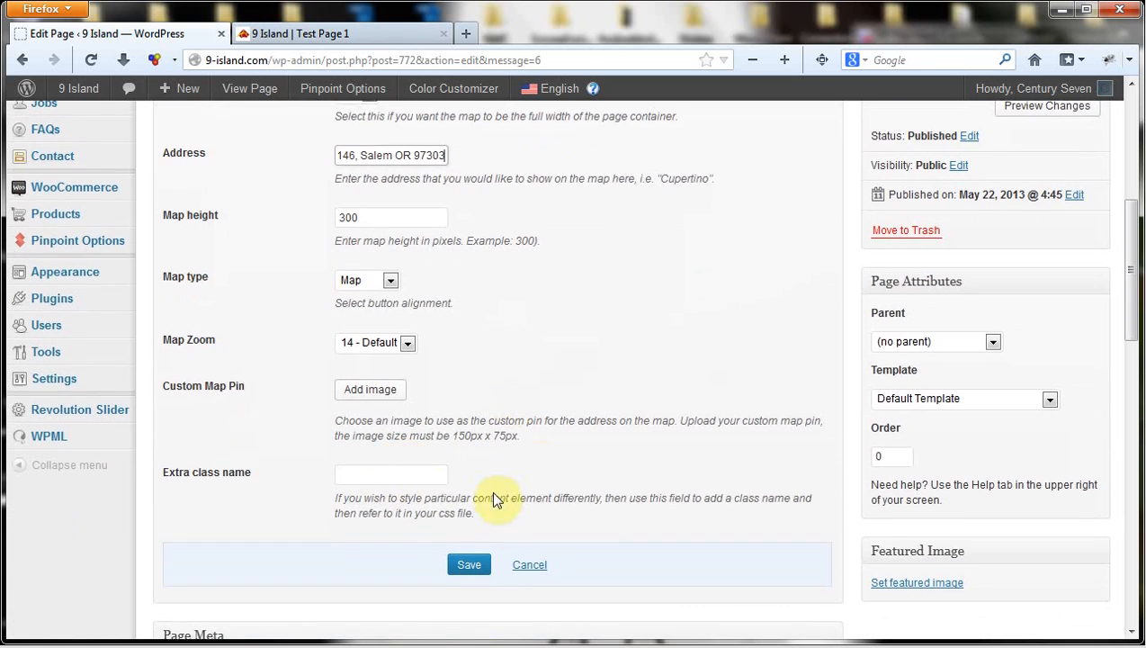
left_click(394, 280)
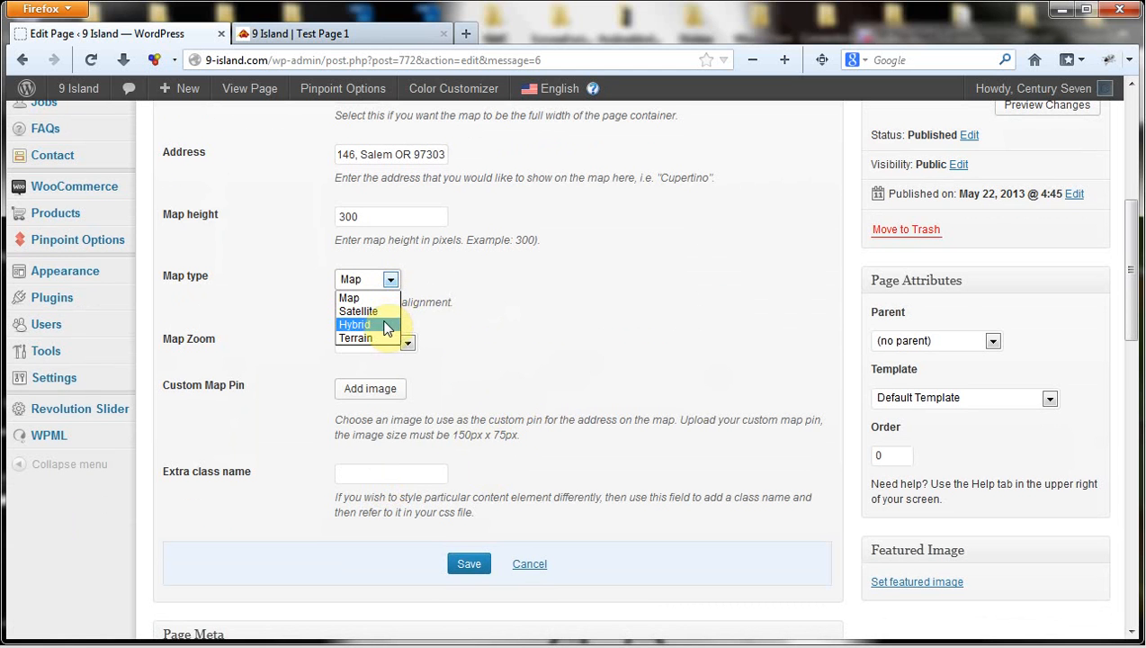
left_click(378, 298)
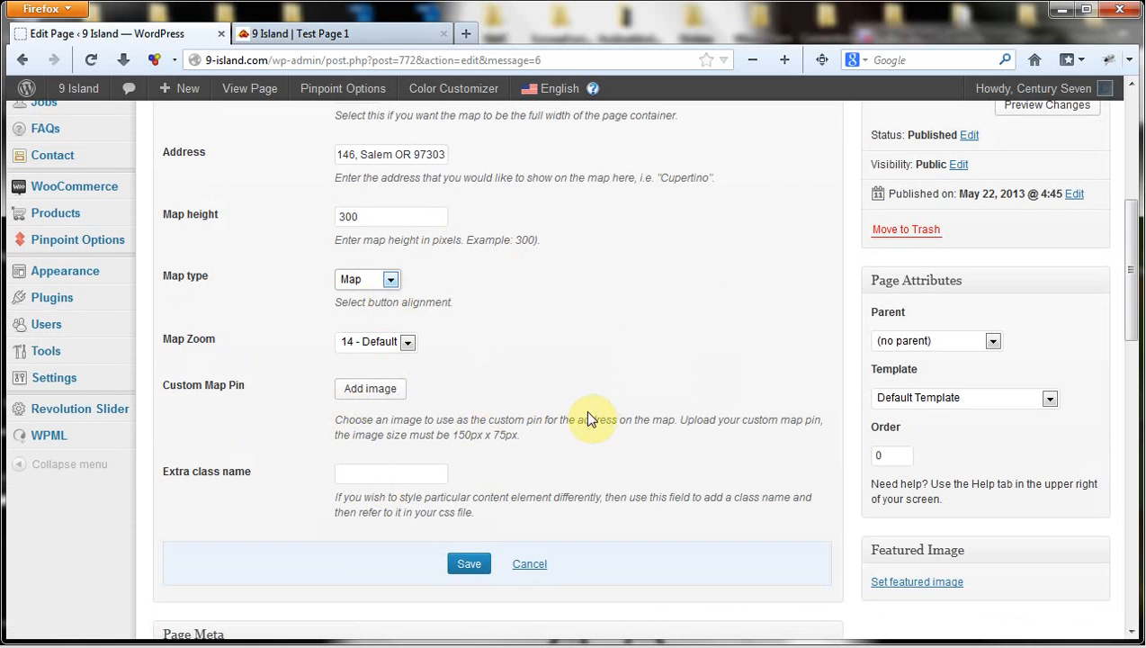
left_click(469, 564)
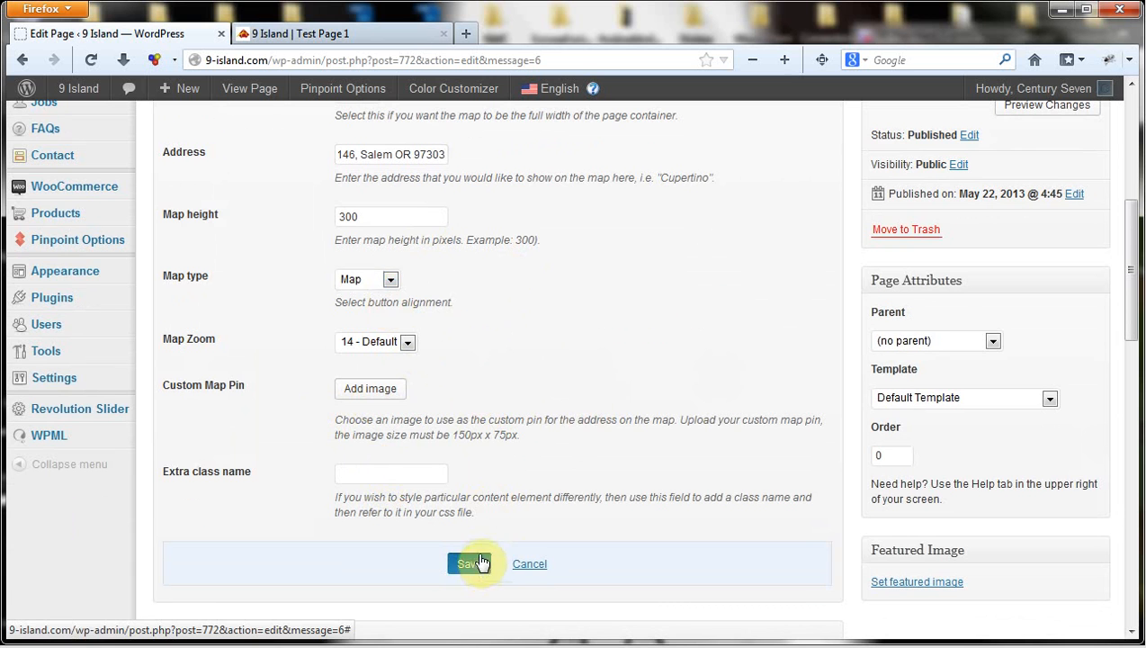
- Move the video element above the tabs element, directly below the divider that follows the images
scroll(981, 308, "up", 3)
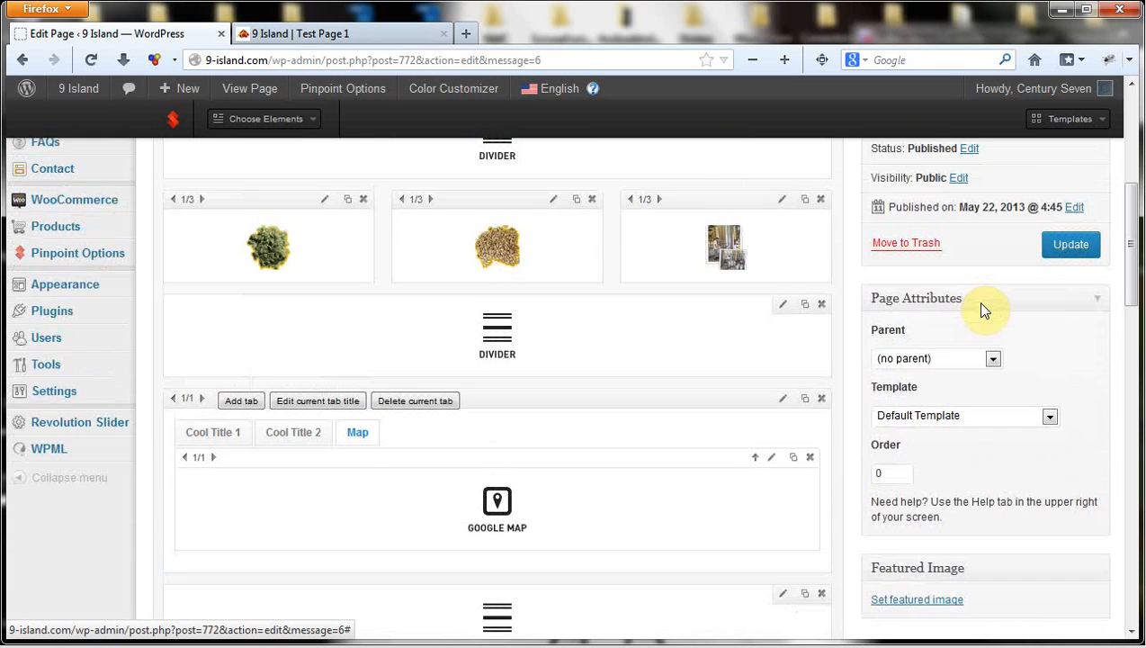
scroll(703, 386, "down", 3)
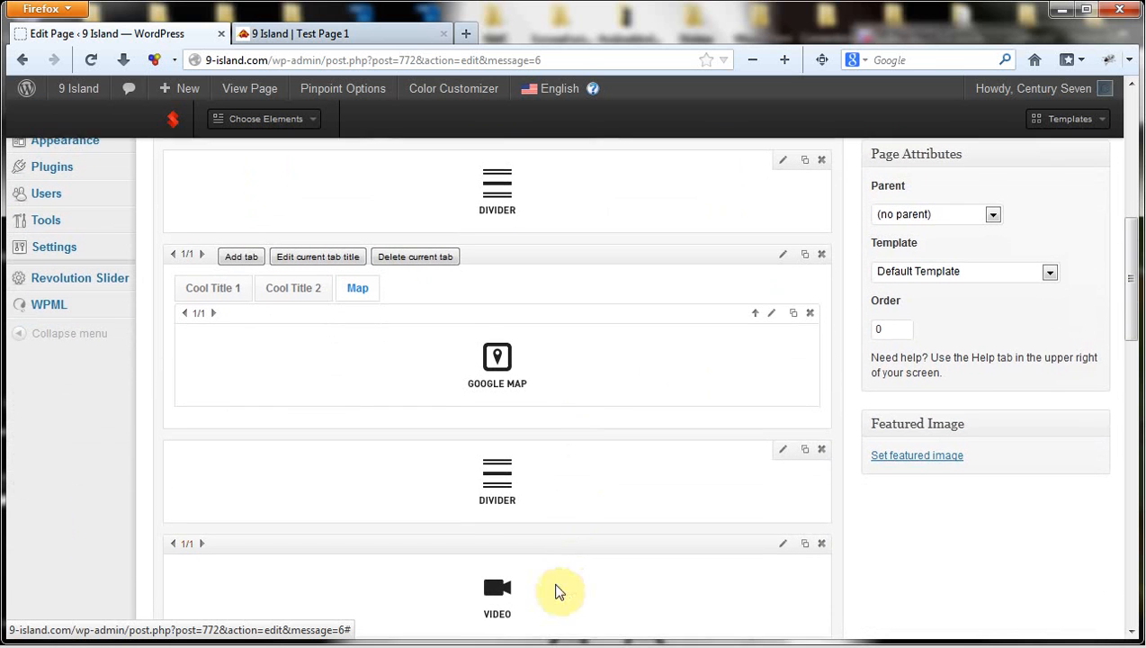
mouse_move(575, 589)
left_mouse_down()
mouse_move(568, 218)
mouse_move(561, 256)
mouse_move(614, 281)
left_mouse_up()
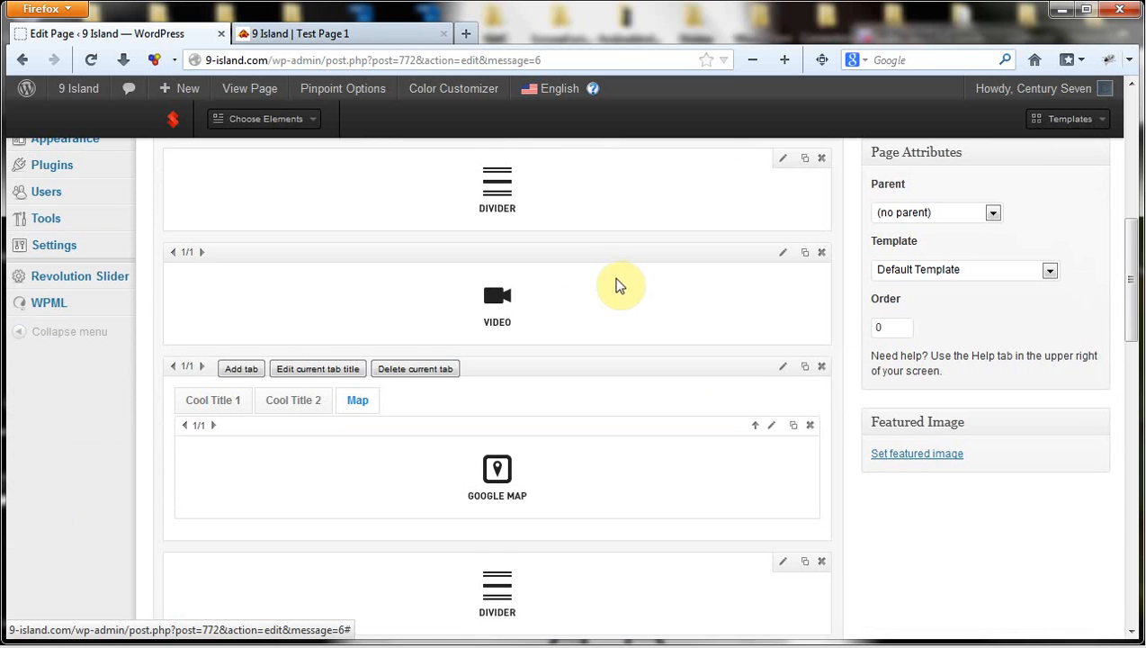
- Move the brewery photo to the first column of the image row and update the page
scroll(616, 283, "up", 3)
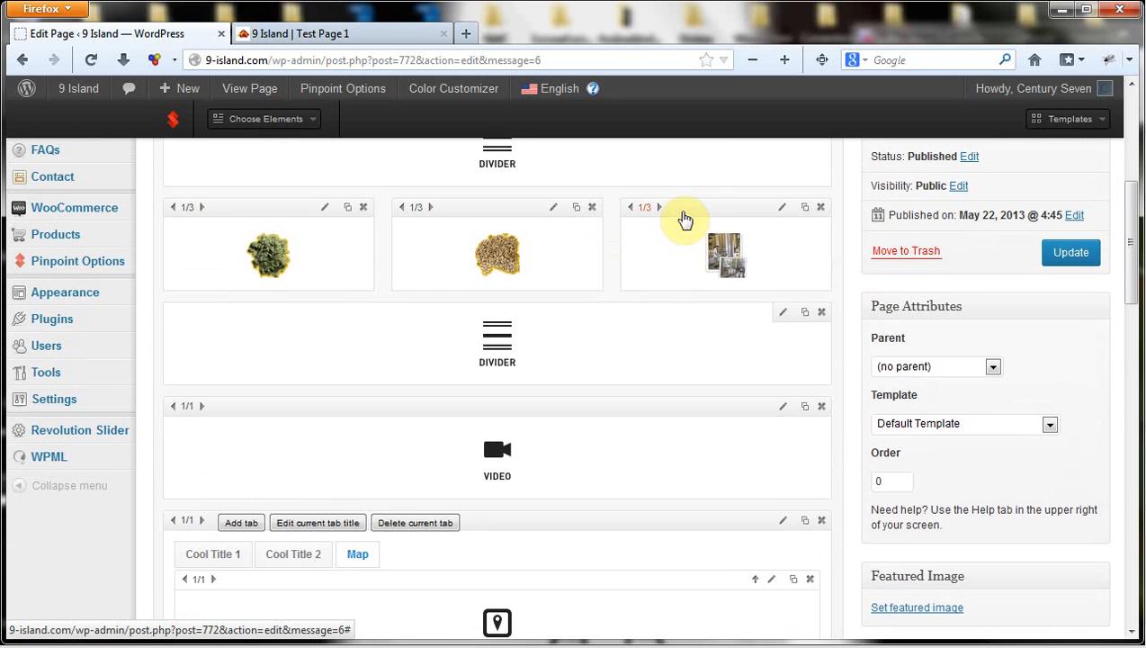
mouse_move(685, 217)
left_mouse_down()
mouse_move(481, 212)
mouse_move(321, 231)
mouse_move(378, 229)
left_mouse_up()
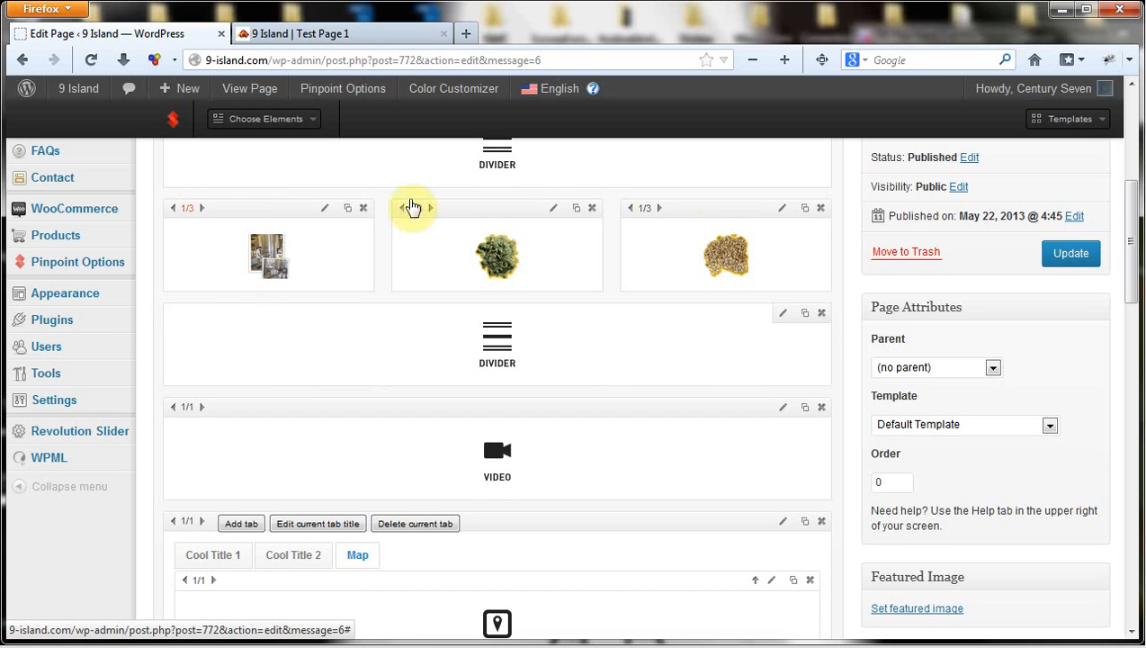
scroll(1061, 335, "up", 1)
left_click(1069, 326)
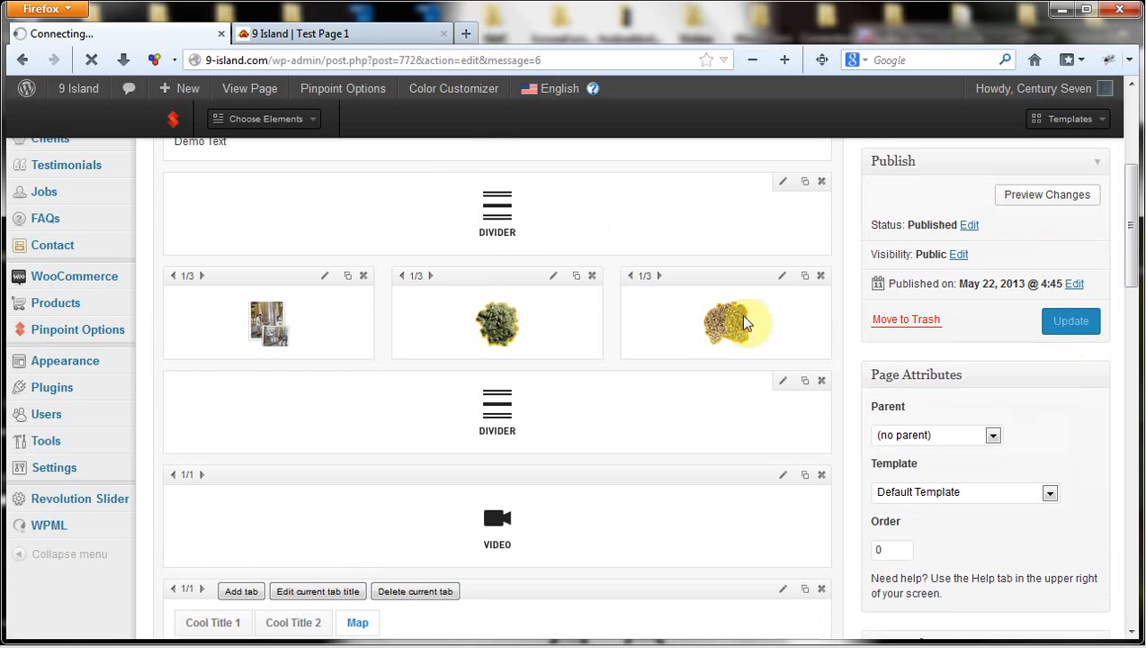
- Check that the update has been saved, and reload the published page in its browser tab
left_click(306, 37)
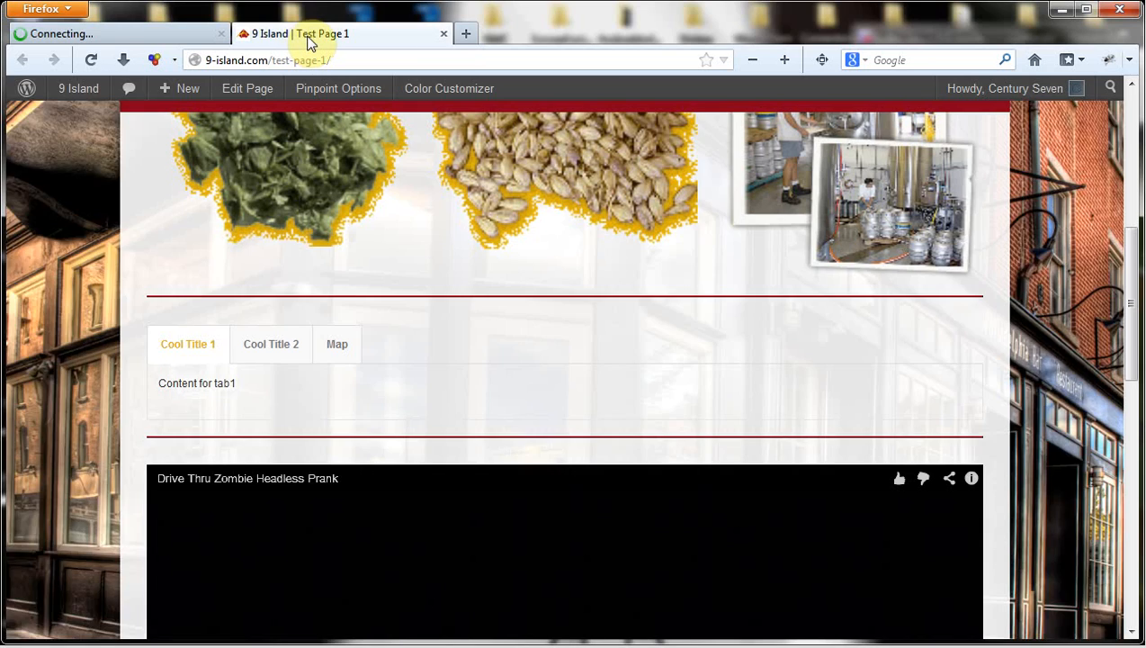
scroll(54, 297, "up", 5)
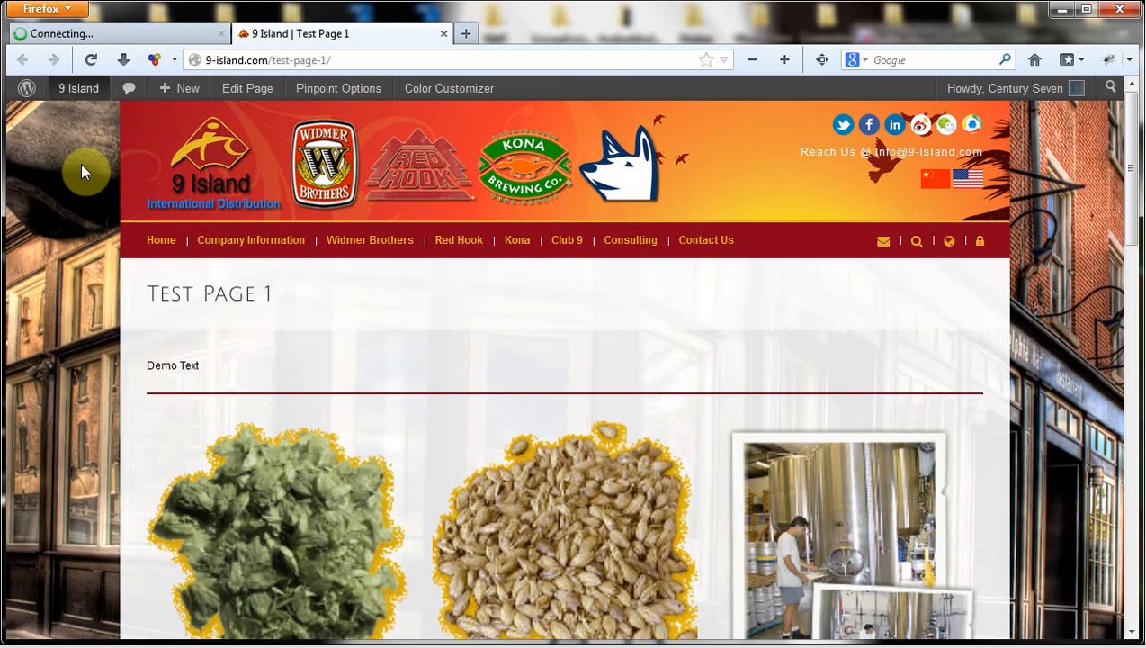
left_click(96, 40)
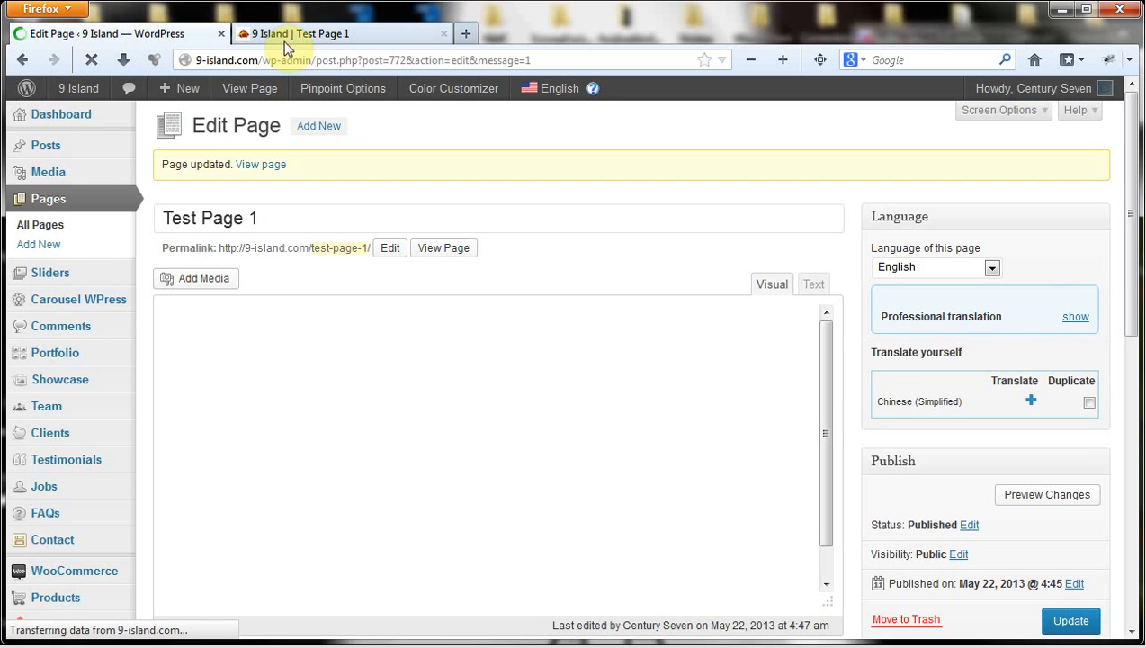
left_click(315, 36)
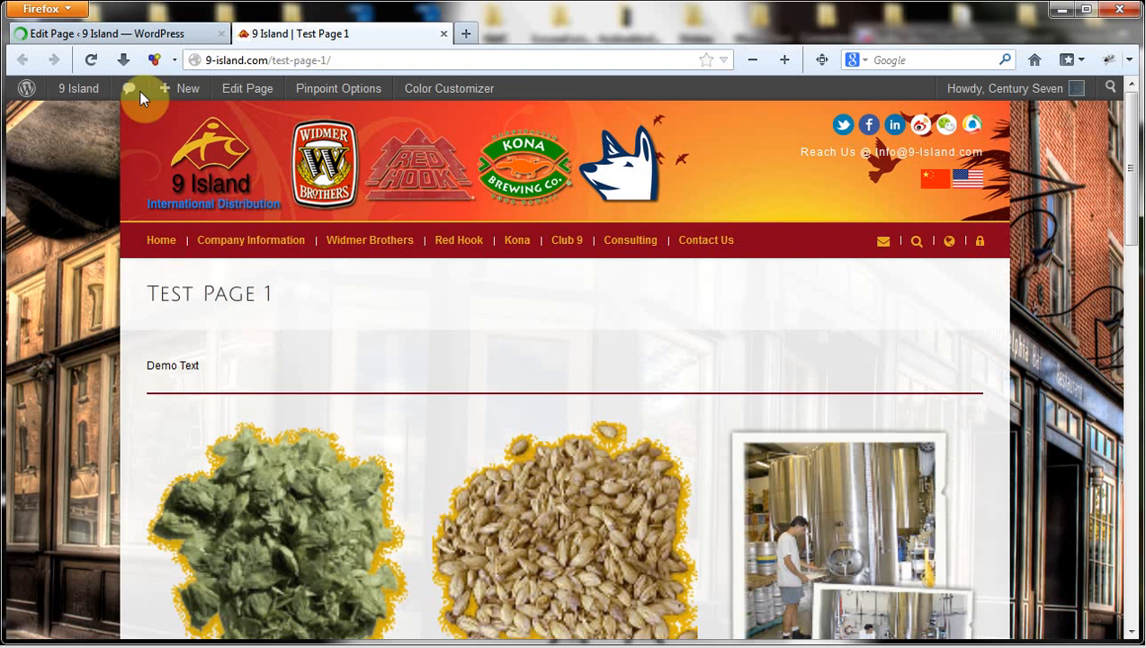
left_click(90, 60)
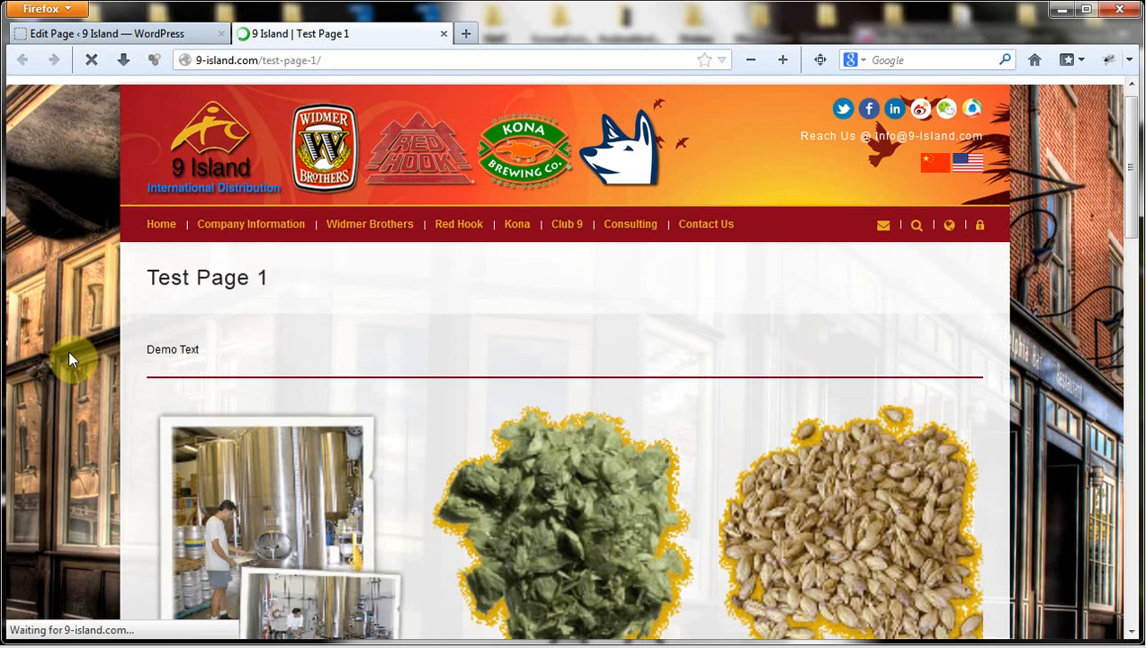
- Check the rearranged images, video and tabs on the published page, including the map in the "Map" tab
scroll(80, 360, "down", 4)
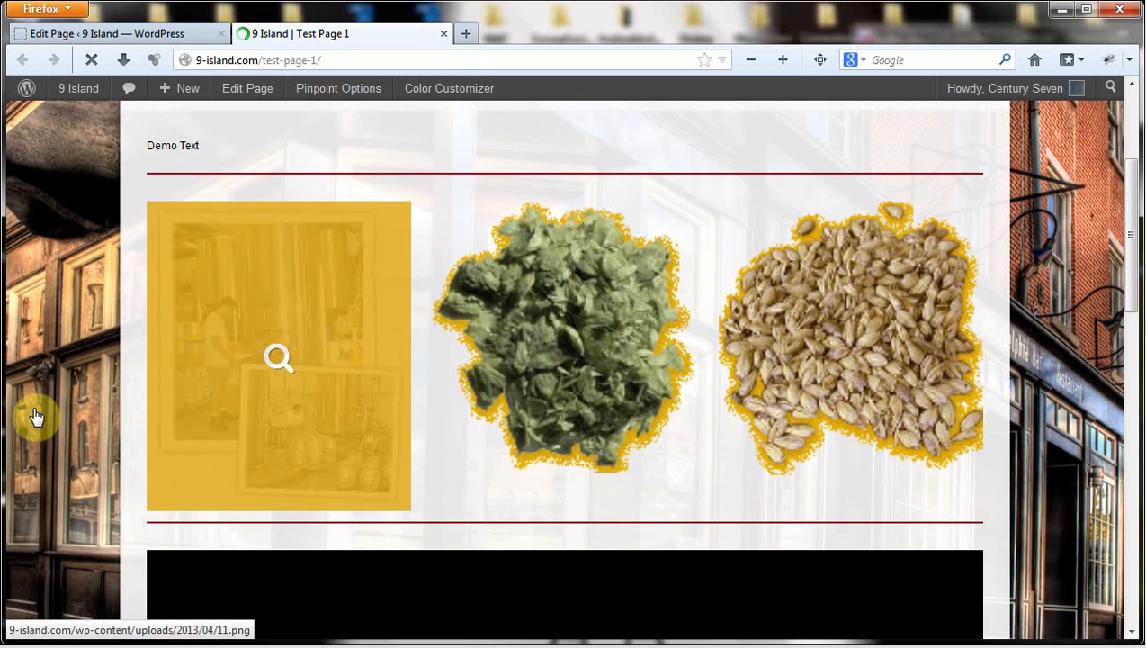
scroll(49, 401, "down", 12)
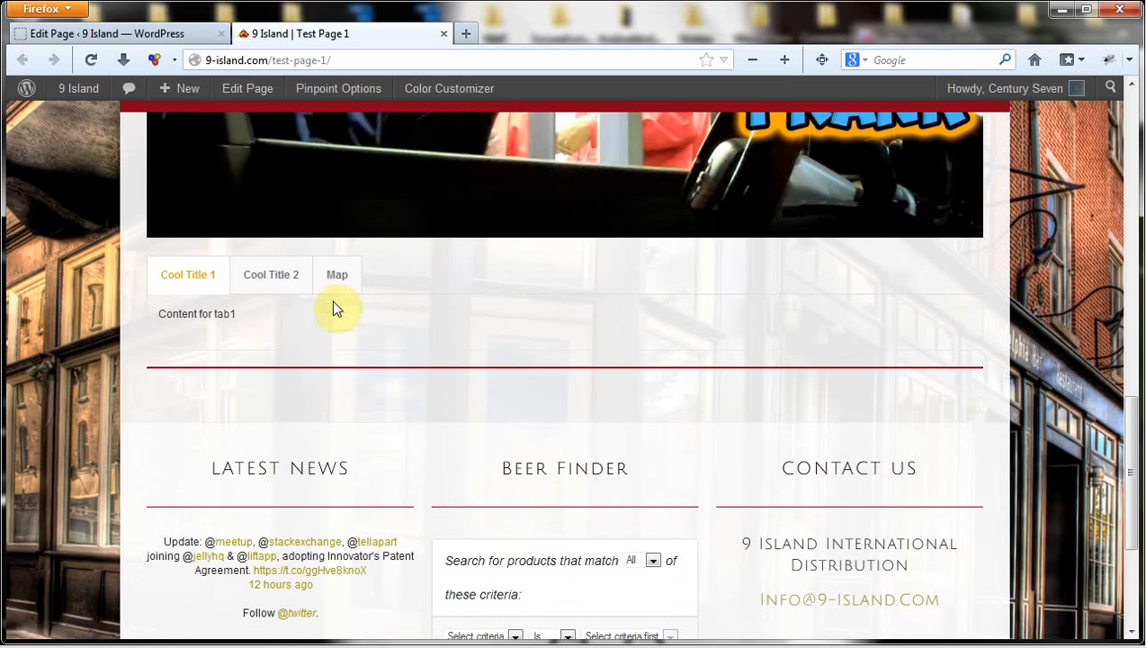
left_click(338, 273)
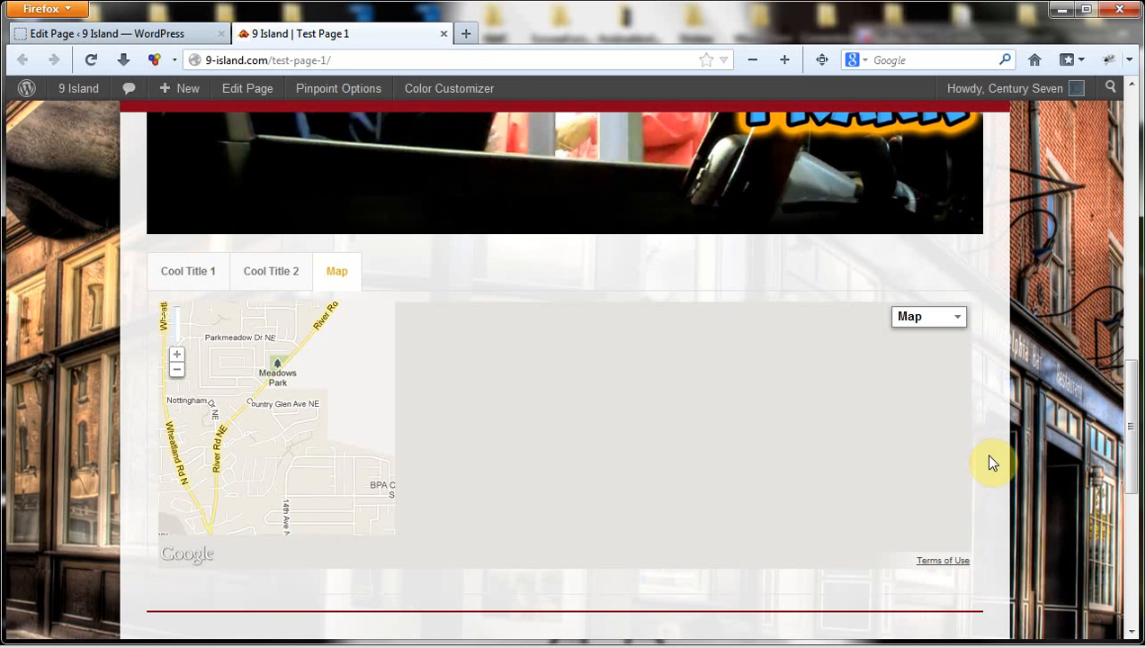
scroll(988, 462, "up", 2)
scroll(989, 462, "up", 10)
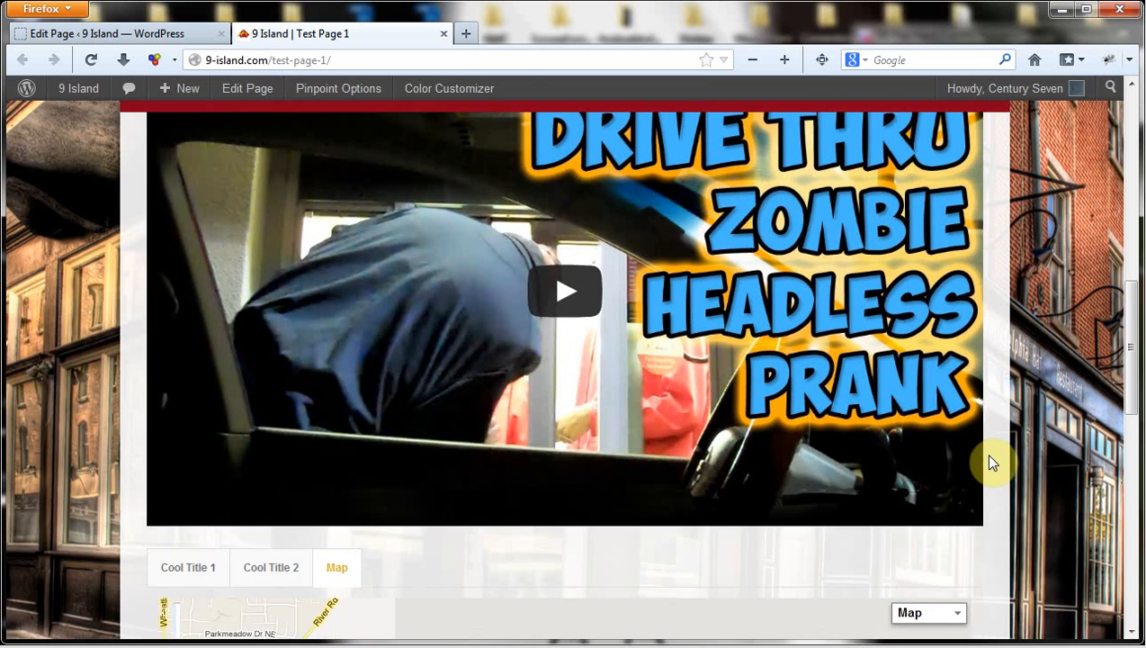
scroll(1012, 414, "up", 3)
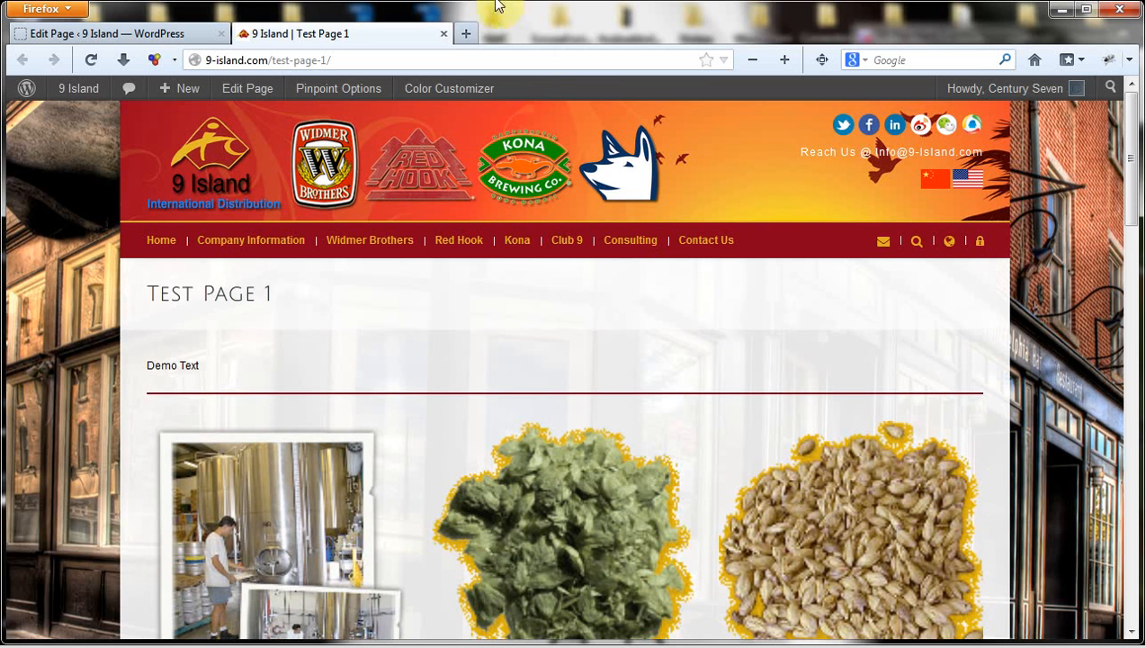
- Close the published page's browser tab and open the list of all pages in the WordPress admin
left_click(444, 36)
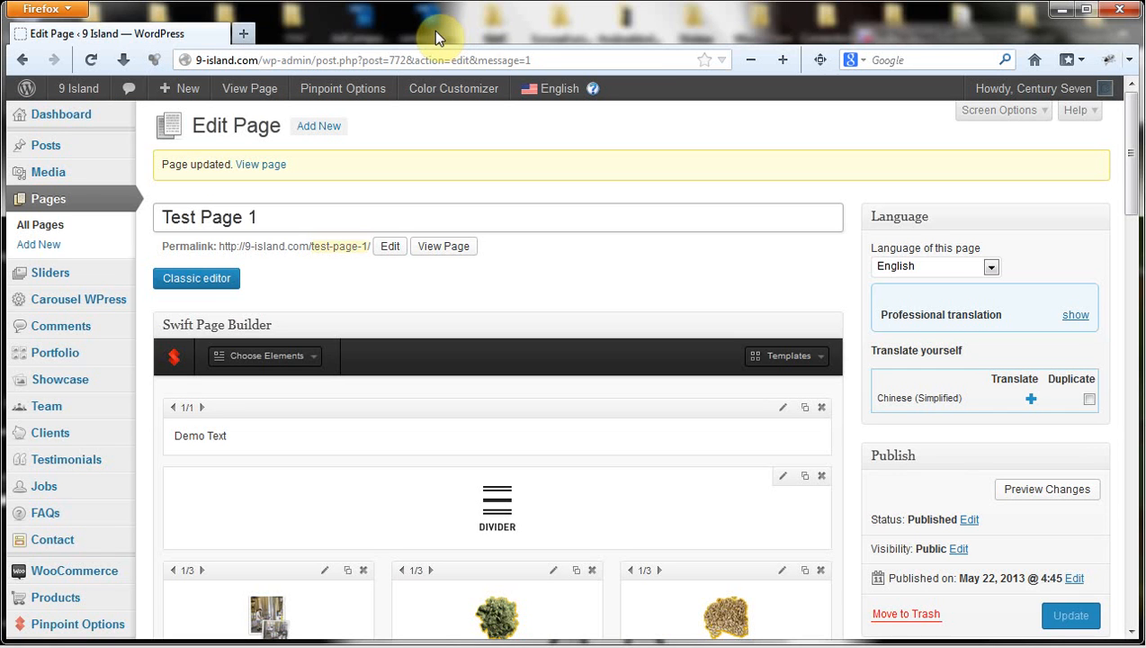
left_click(49, 226)
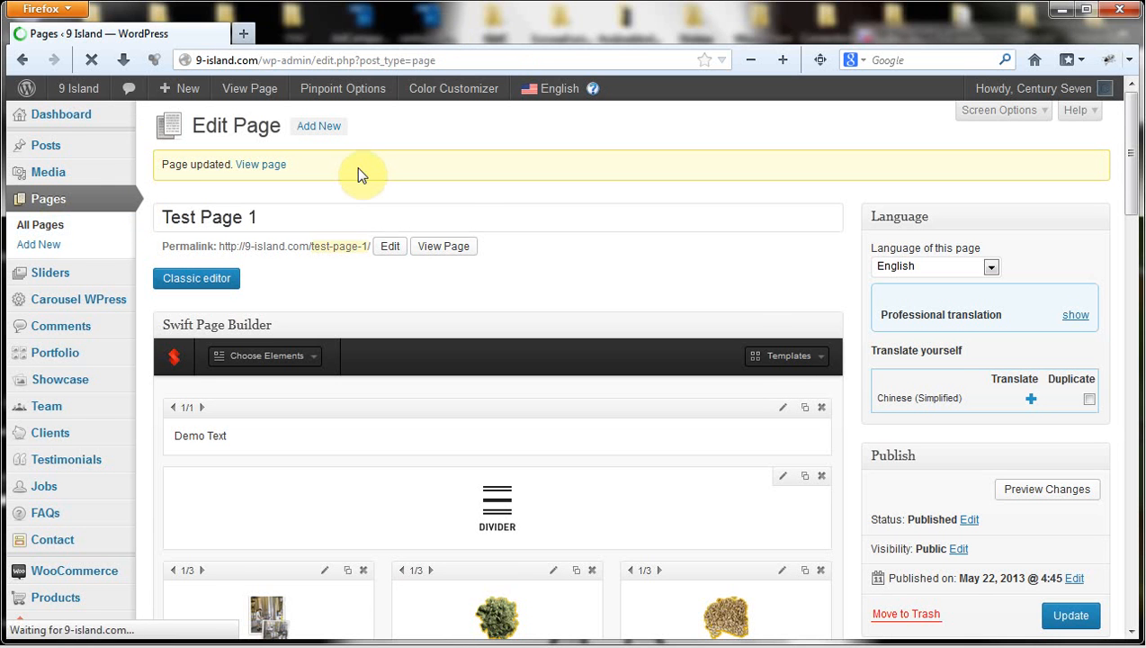
- Find "Test Page 1" on the second page of the pages list and move it to the trash
scroll(578, 366, "down", 5)
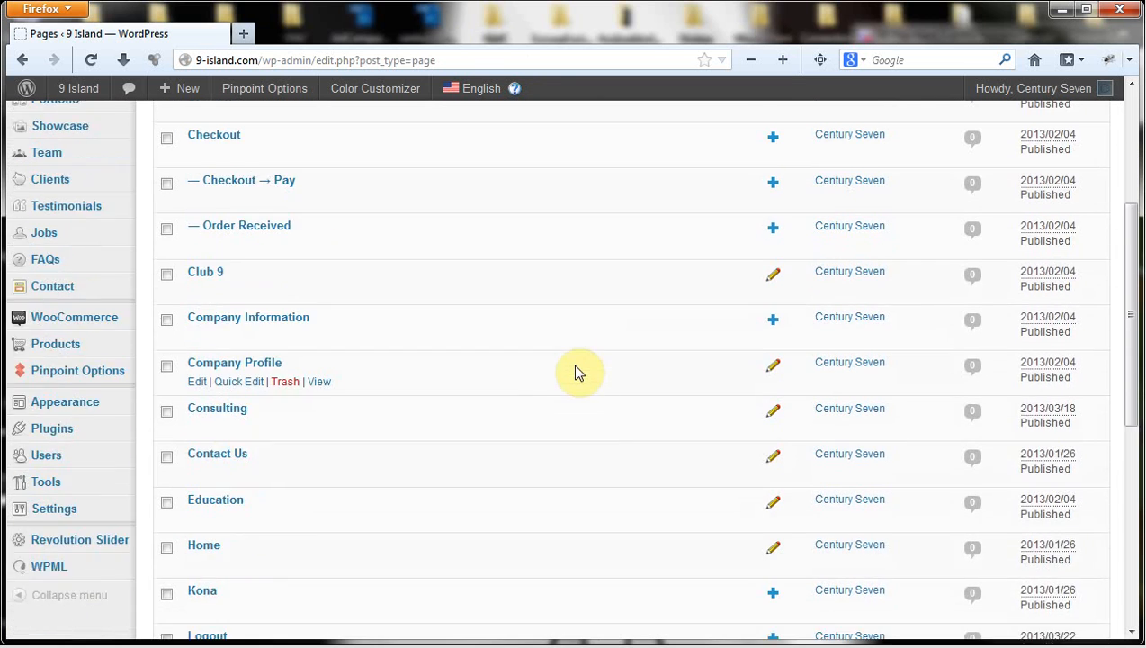
scroll(655, 469, "down", 3)
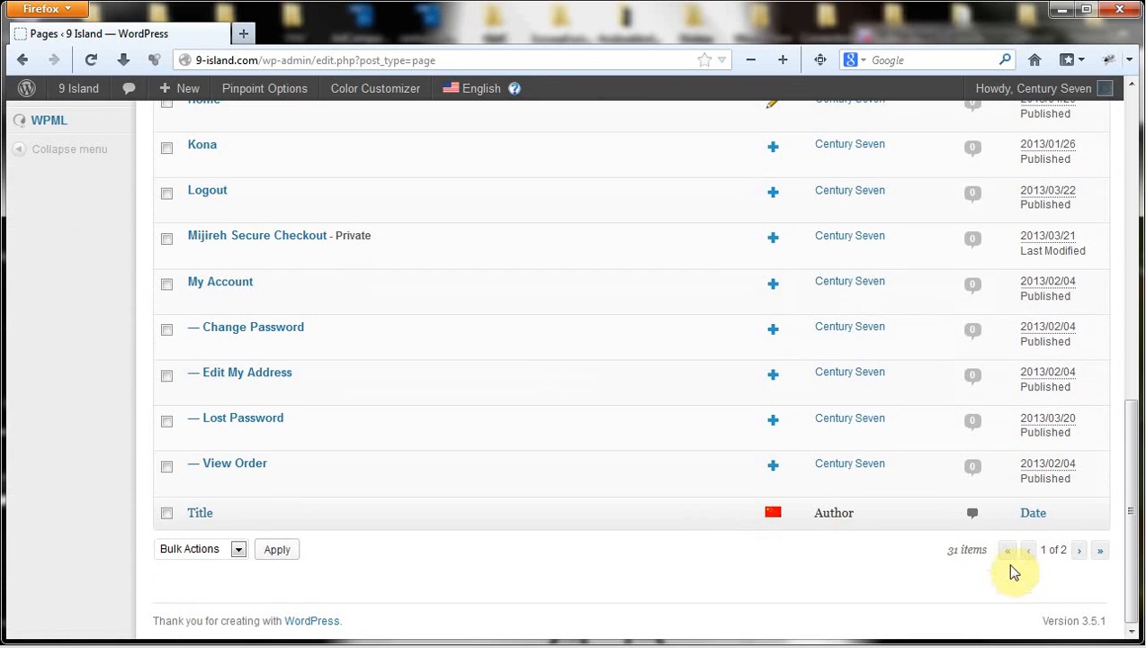
left_click(1077, 551)
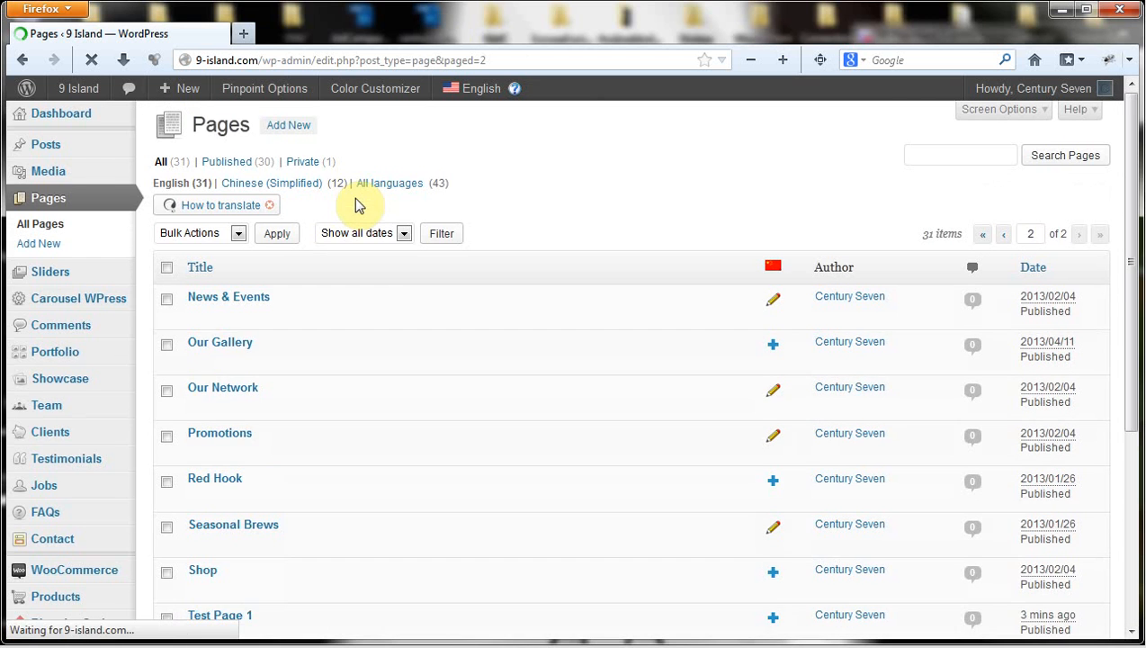
scroll(448, 360, "down", 4)
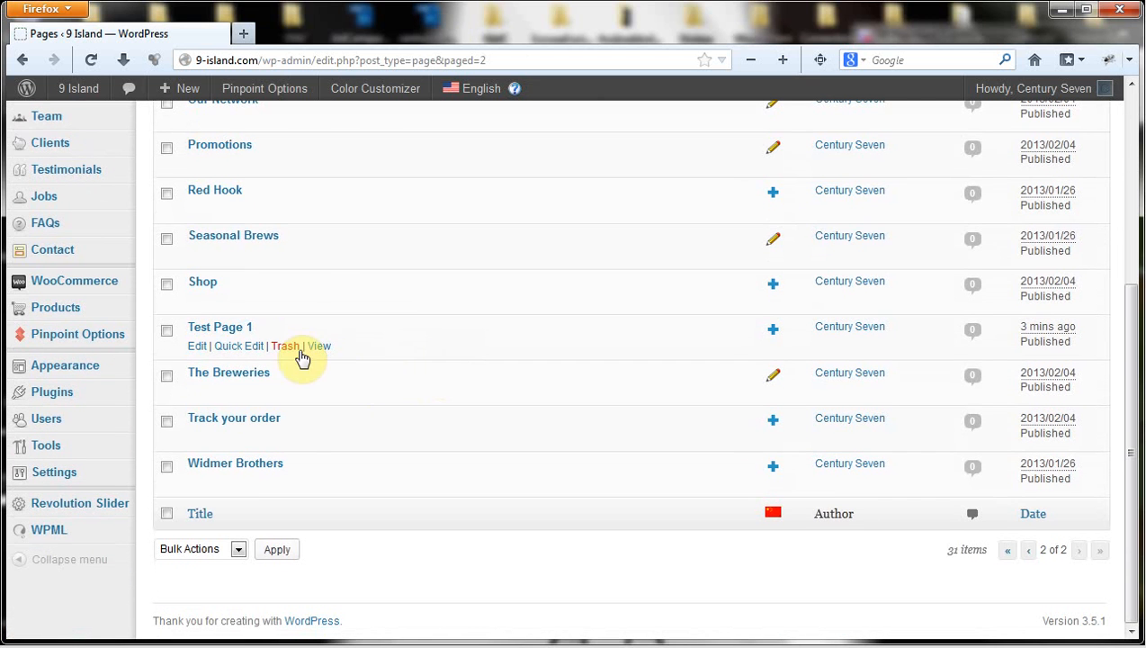
left_click(289, 349)
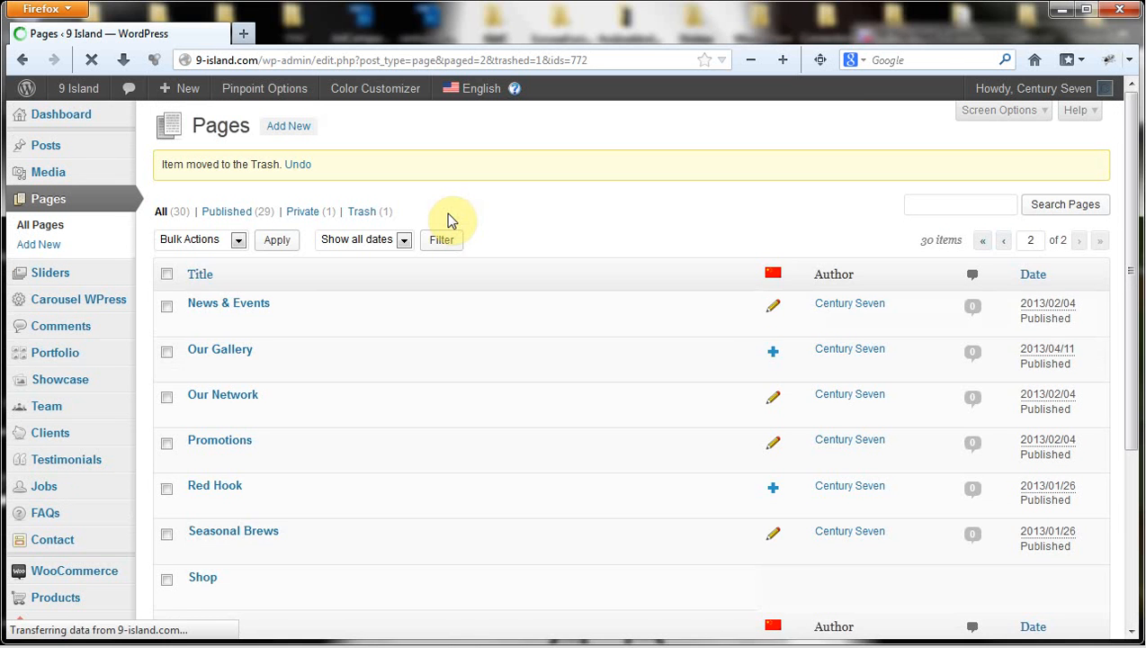
- Permanently delete "Test Page 1" by emptying the pages trash, and return to the list of all pages
left_click(369, 212)
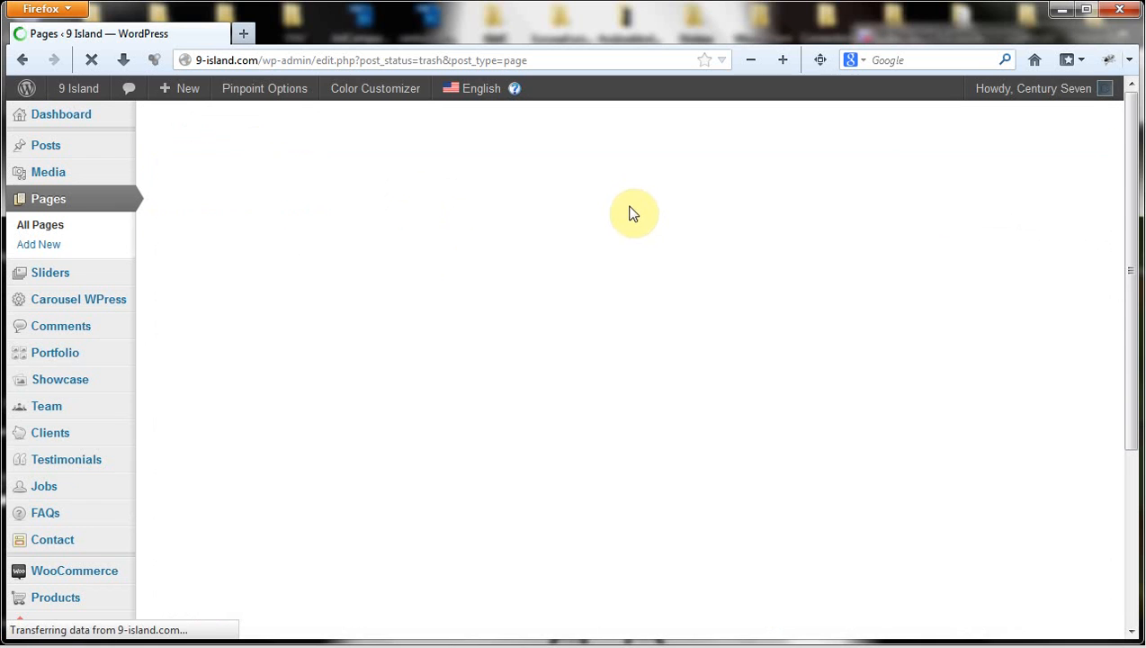
mouse_move(281, 297)
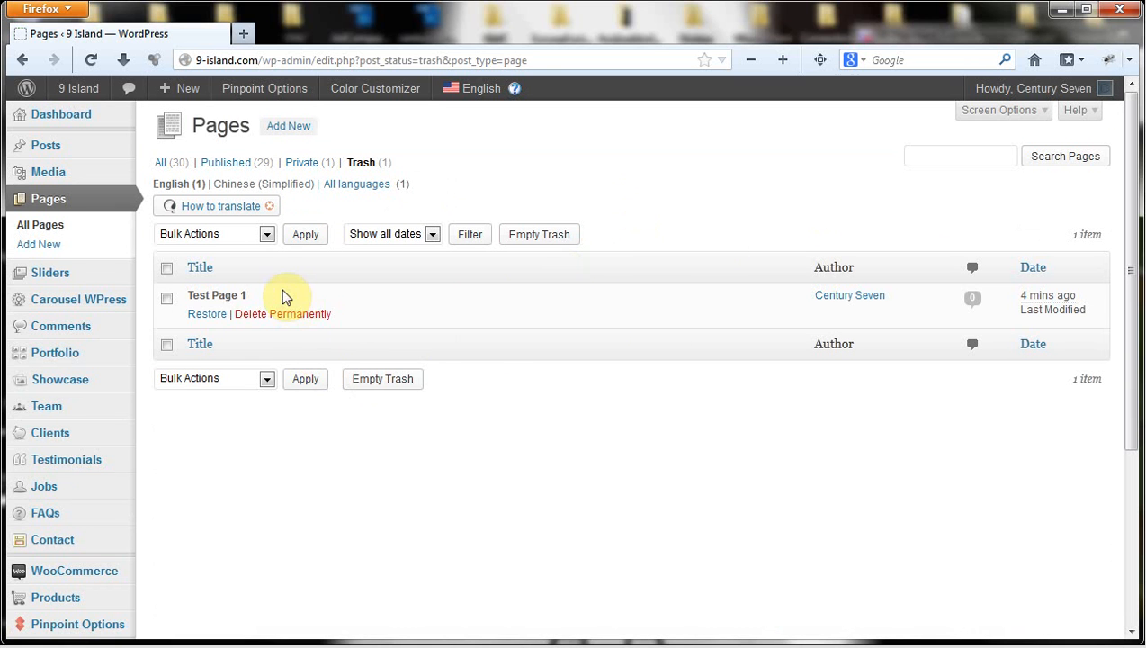
left_click(167, 298)
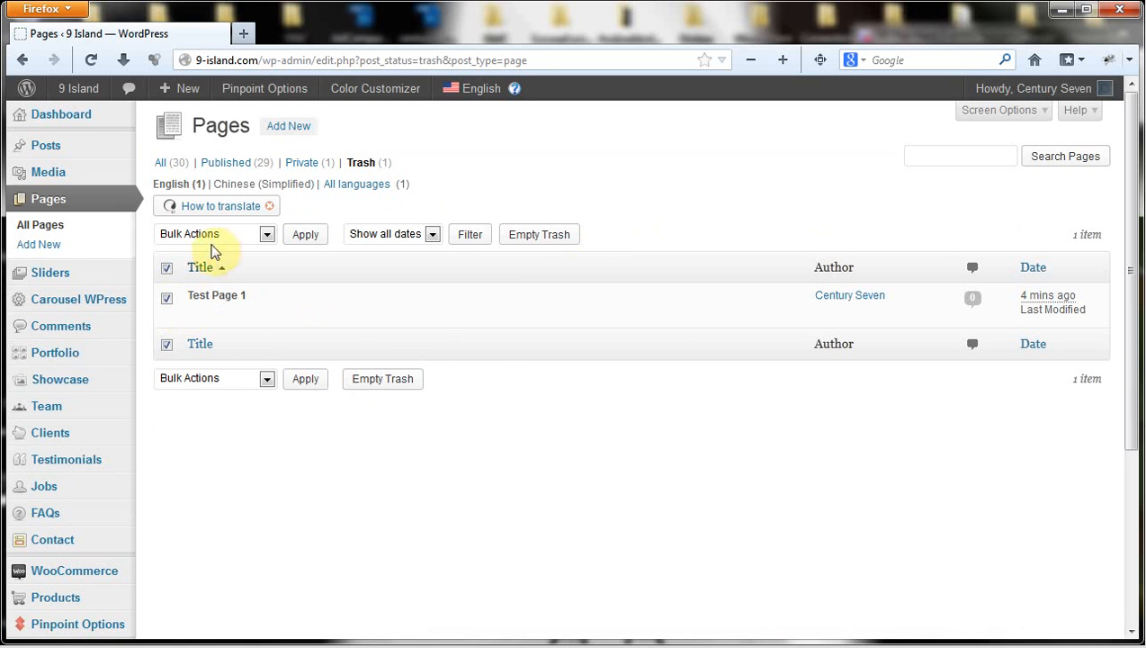
left_click(267, 234)
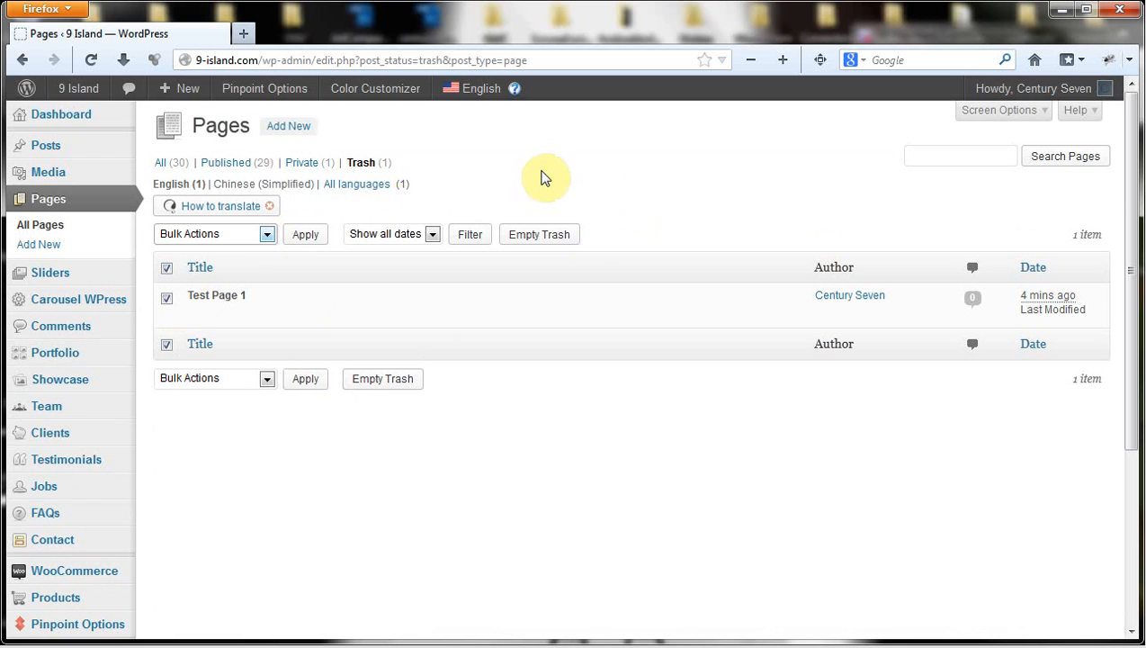
left_click(537, 238)
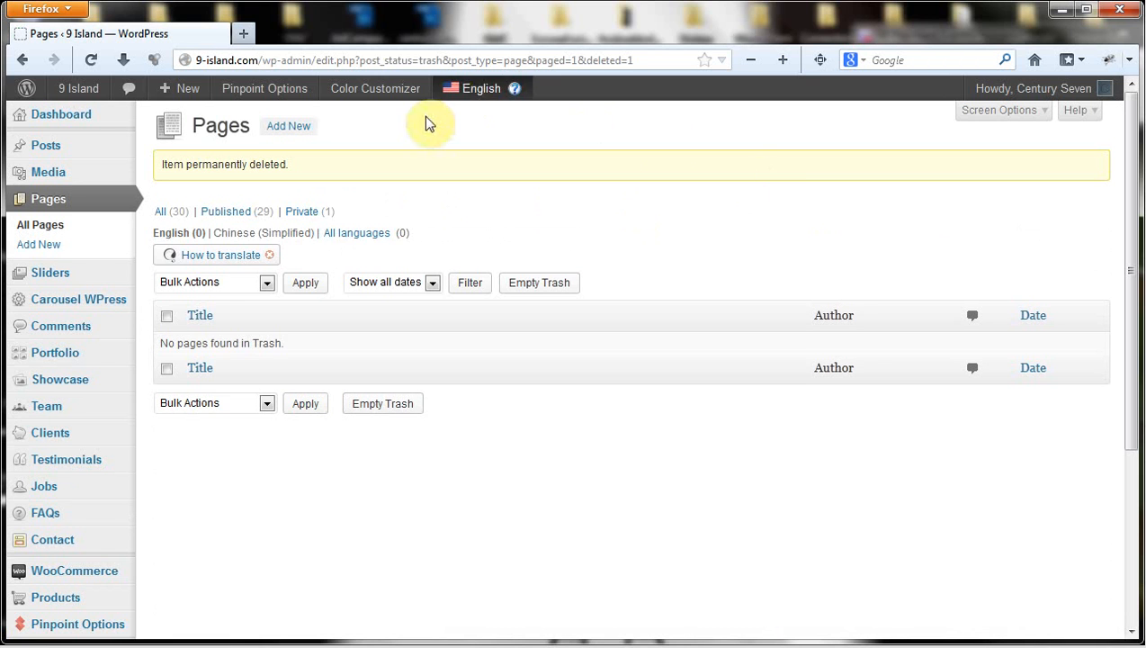
left_click(176, 211)
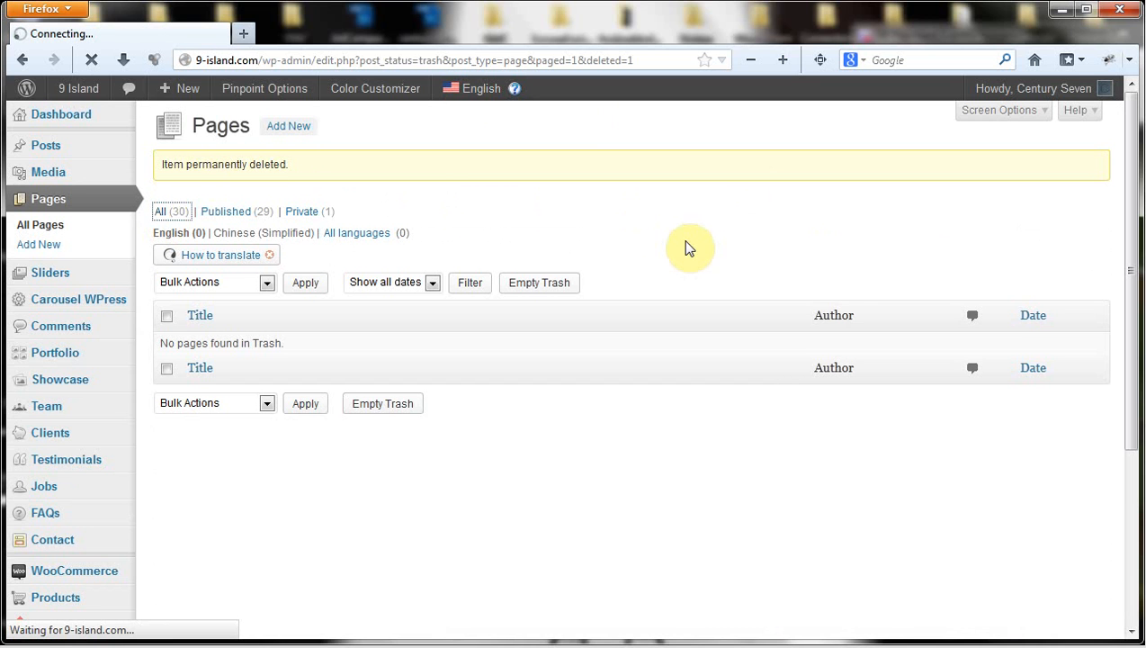